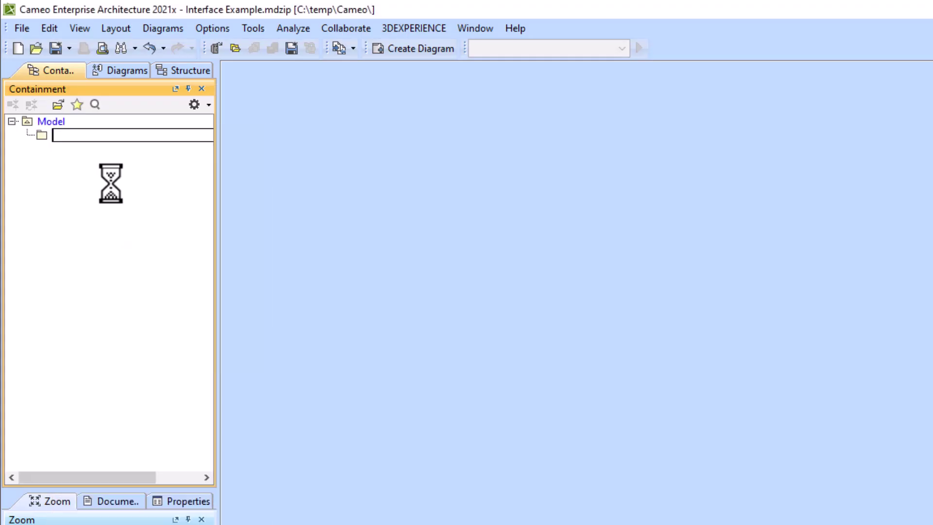
Step: Name the new package System Structure and create a SysML block definition diagram in it
{"action": "type", "text": "System Structure"}
{"action": "left_click", "coordinate": [106, 137]}
{"action": "type", "text": "t"}
{"action": "key", "text": "Return"}
{"action": "right_click", "coordinate": [76, 134]}
{"action": "left_click", "coordinate": [130, 162]}
{"action": "type", "text": "bdd"}
{"action": "key", "text": "Return"}
Step: Add a block named System to the block definition diagram
{"action": "left_click", "coordinate": [257, 234]}
{"action": "left_click", "coordinate": [534, 207]}
{"action": "type", "text": "System"}
{"action": "key", "text": "Return"}
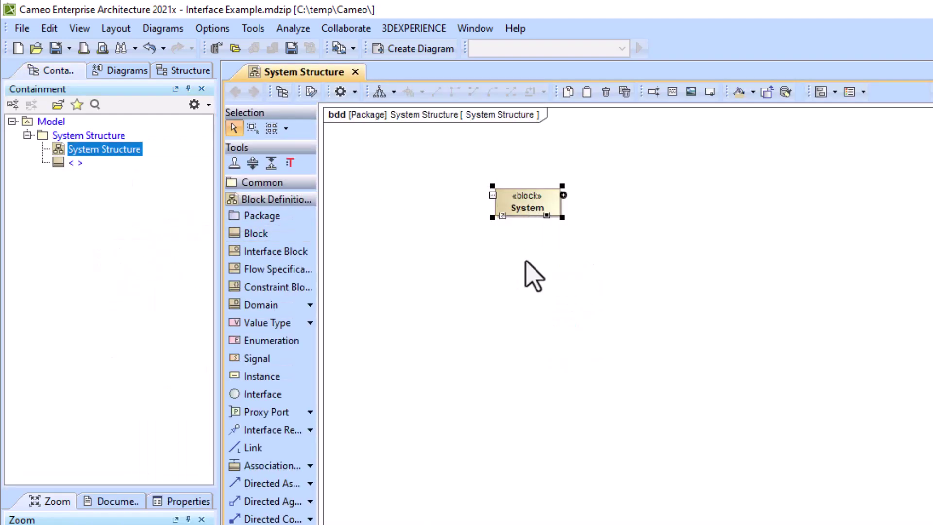
Step: Add two blocks named Subsystem A and Subsystem B side by side below the System block
{"action": "left_click", "coordinate": [256, 233]}
{"action": "left_click", "coordinate": [413, 296]}
{"action": "type", "text": "Subsystem A"}
{"action": "key", "text": "Return"}
{"action": "left_click", "coordinate": [256, 233]}
{"action": "left_click", "coordinate": [592, 281]}
{"action": "type", "text": "Subsystem B"}
{"action": "left_click", "coordinate": [630, 350]}
{"action": "left_click", "coordinate": [604, 290]}
{"action": "left_click", "coordinate": [605, 288]}
{"action": "key", "text": "BackSpace"}
Step: Connect the System block to Subsystem A and Subsystem B with directed compositions
{"action": "left_click", "coordinate": [537, 204]}
{"action": "left_click", "coordinate": [578, 207]}
{"action": "left_click", "coordinate": [405, 282]}
{"action": "left_click", "coordinate": [527, 203]}
{"action": "left_click", "coordinate": [578, 207]}
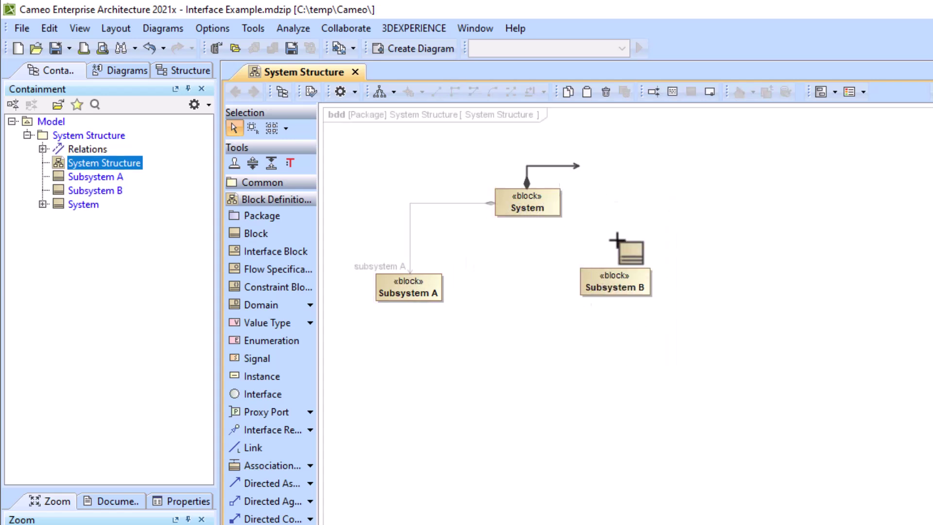
{"action": "left_click", "coordinate": [619, 277]}
Step: Add a proxy port named sender to Subsystem A and a proxy port named receiver to Subsystem B
{"action": "left_click", "coordinate": [441, 290]}
{"action": "left_click", "coordinate": [587, 291]}
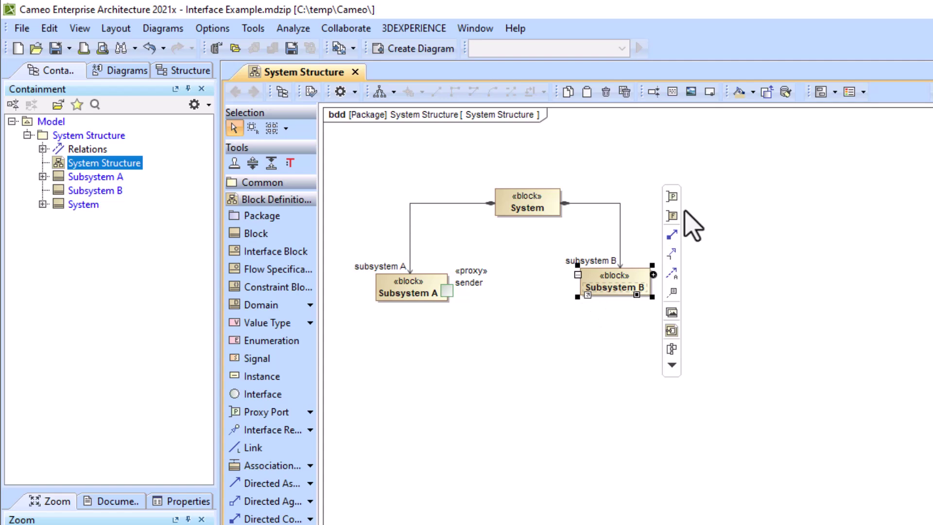
{"action": "left_click", "coordinate": [676, 214]}
{"action": "left_click", "coordinate": [581, 289]}
{"action": "left_click", "coordinate": [565, 282]}
{"action": "type", "text": "re"}
Step: Adjust the position of Subsystem B and shrink the block definition diagram frame around the blocks
{"action": "left_click", "coordinate": [659, 333]}
{"action": "left_click_drag", "start_coordinate": [622, 287], "coordinate": [640, 287]}
{"action": "left_click", "coordinate": [593, 336]}
{"action": "left_click_drag", "start_coordinate": [932, 524], "coordinate": [686, 317]}
Step: Create an internal block diagram for the System block with both subsystem parts and their ports, and shrink its frame
{"action": "left_click", "coordinate": [528, 205]}
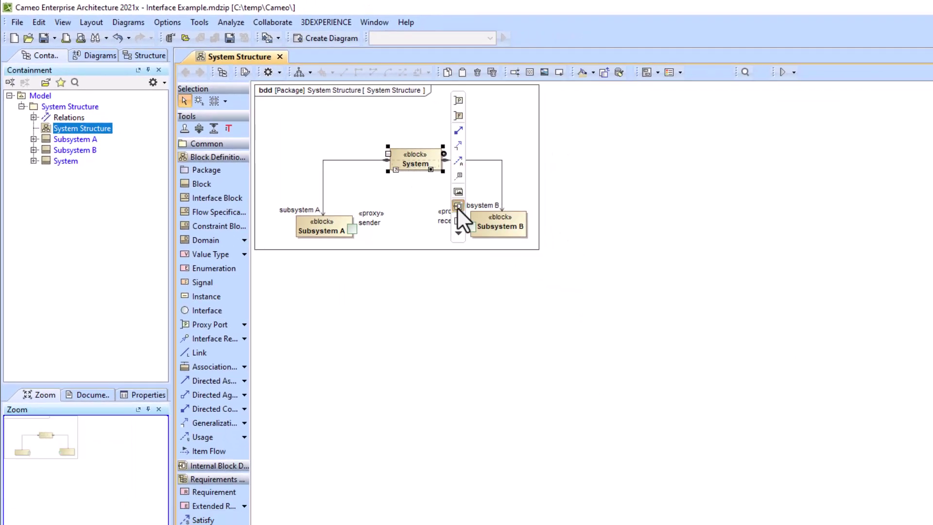
{"action": "left_click", "coordinate": [458, 206]}
{"action": "key", "text": "Return"}
{"action": "left_click_drag", "start_coordinate": [335, 170], "coordinate": [399, 158]}
{"action": "left_click_drag", "start_coordinate": [932, 524], "coordinate": [718, 384]}
Step: Place the System internal block diagram on the block definition diagram below the blocks, showing its contents
{"action": "left_click", "coordinate": [185, 72]}
{"action": "left_click", "coordinate": [34, 161]}
{"action": "left_click_drag", "start_coordinate": [77, 173], "coordinate": [318, 302]}
{"action": "left_click", "coordinate": [370, 304]}
{"action": "left_click", "coordinate": [729, 514]}
{"action": "key", "text": "ctrl+w"}
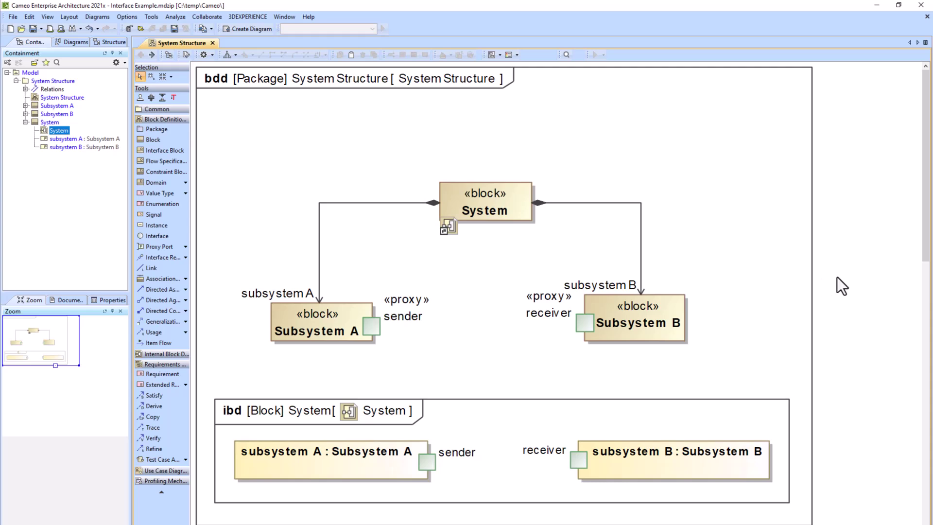
Step: Create an ICD table in the System Structure package and set the System block as its scope
{"action": "right_click", "coordinate": [54, 81]}
{"action": "left_click", "coordinate": [87, 98]}
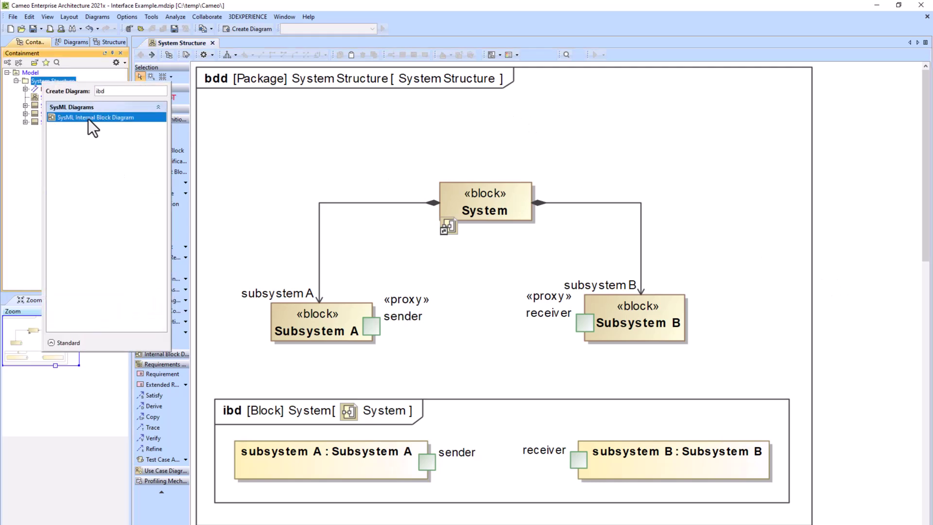
{"action": "type", "text": "icd"}
{"action": "left_click", "coordinate": [78, 124]}
{"action": "left_click_drag", "start_coordinate": [50, 130], "coordinate": [405, 74]}
Step: Place the ICD table on the block definition diagram beneath the embedded internal block diagram
{"action": "left_click", "coordinate": [173, 42]}
{"action": "left_click_drag", "start_coordinate": [54, 105], "coordinate": [290, 514]}
{"action": "left_click", "coordinate": [437, 500]}
{"action": "left_click", "coordinate": [778, 474]}
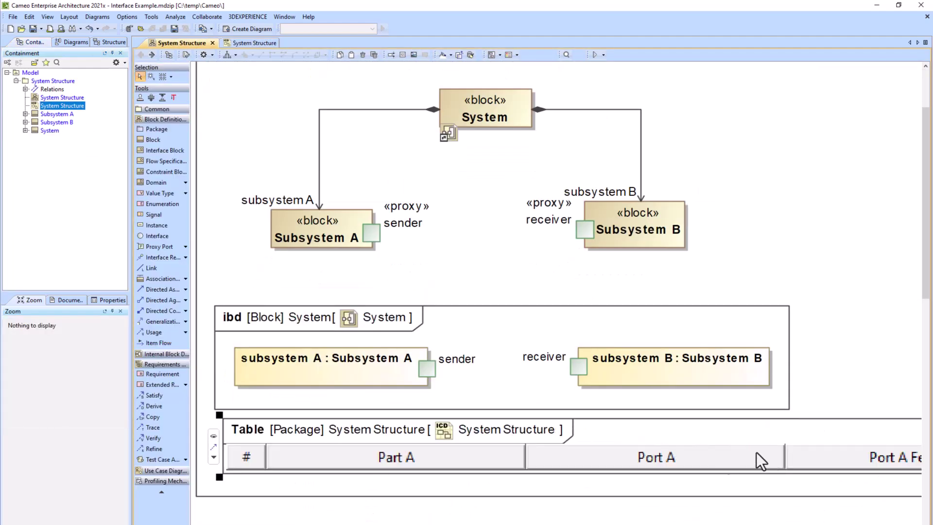
Step: Connect the sender port to the receiver port in the System internal block diagram and return to the block definition diagram
{"action": "key", "text": "ctrl+w"}
{"action": "double_click", "coordinate": [295, 116]}
{"action": "left_click", "coordinate": [303, 121]}
{"action": "left_click", "coordinate": [322, 121]}
{"action": "left_click", "coordinate": [369, 121]}
{"action": "left_click", "coordinate": [141, 55]}
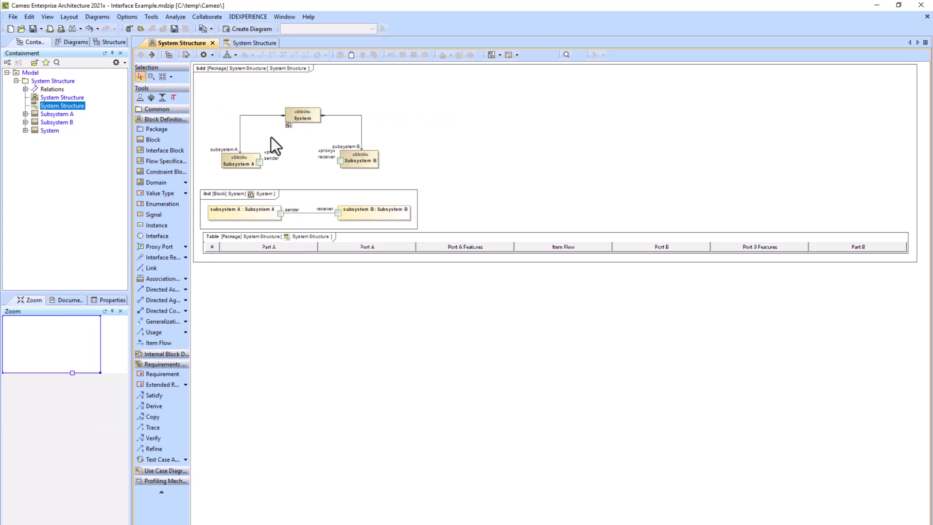
Step: Show the embedded ICD table as an icon and narrow the block definition diagram frame
{"action": "left_click", "coordinate": [563, 246]}
{"action": "left_click", "coordinate": [895, 257]}
{"action": "left_click", "coordinate": [458, 169]}
{"action": "left_click", "coordinate": [33, 28]}
{"action": "left_click", "coordinate": [451, 238]}
{"action": "left_click", "coordinate": [916, 235]}
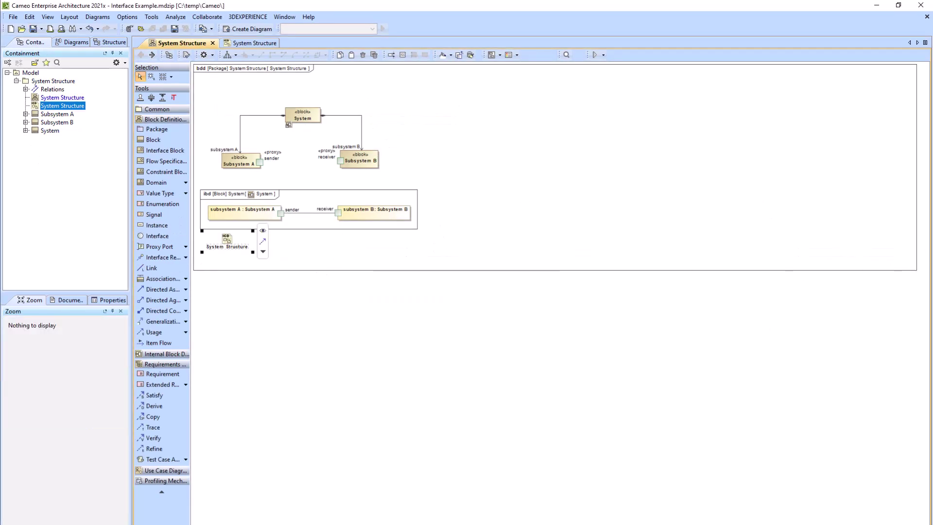
{"action": "left_click", "coordinate": [897, 271]}
{"action": "left_click", "coordinate": [909, 273]}
{"action": "key", "text": "ctrl+w"}
Step: Move the block hierarchy up and add an interface block named SSA Interface below Subsystem A
{"action": "left_click_drag", "start_coordinate": [223, 141], "coordinate": [608, 228]}
{"action": "left_click", "coordinate": [433, 272]}
{"action": "left_click", "coordinate": [162, 154]}
{"action": "left_click", "coordinate": [303, 274]}
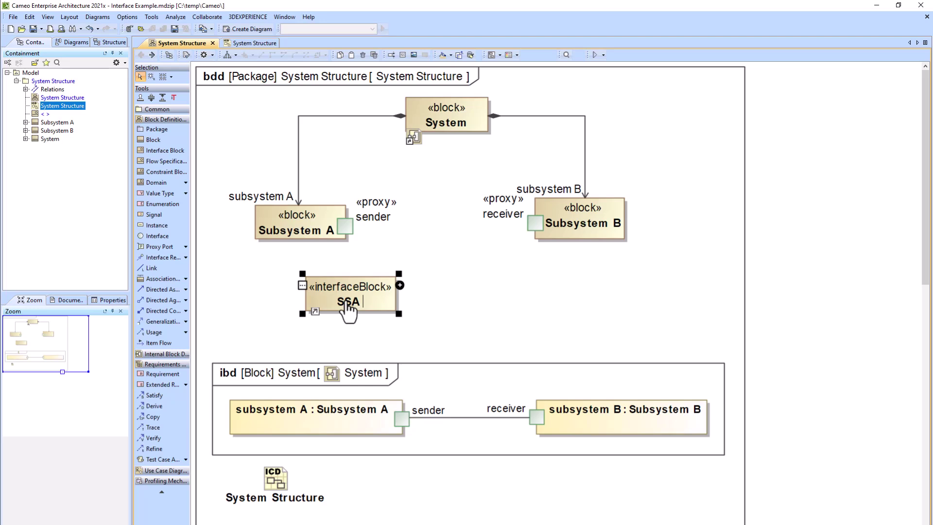
{"action": "key", "text": "Return"}
Step: Add an interface block named SSB Interface beside SSA Interface
{"action": "left_click", "coordinate": [162, 151]}
{"action": "left_click", "coordinate": [460, 274]}
{"action": "type", "text": "SSB Interface"}
{"action": "key", "text": "Return"}
{"action": "left_click", "coordinate": [619, 307]}
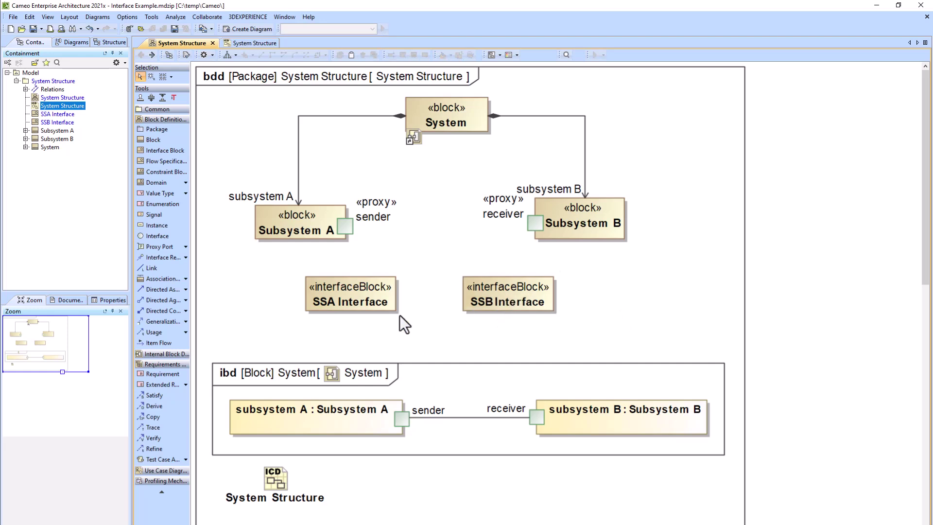
Step: Type the sender port with SSA Interface and the receiver port with SSB Interface, repositioning Subsystem B
{"action": "left_click_drag", "start_coordinate": [364, 290], "coordinate": [346, 230]}
{"action": "left_click_drag", "start_coordinate": [589, 226], "coordinate": [611, 233]}
{"action": "left_click_drag", "start_coordinate": [519, 304], "coordinate": [556, 239]}
{"action": "left_click_drag", "start_coordinate": [604, 239], "coordinate": [597, 255]}
Step: Rearrange the subsystem parts diagonally in the System internal block diagram and return to the block definition diagram
{"action": "double_click", "coordinate": [592, 420]}
{"action": "left_click_drag", "start_coordinate": [397, 125], "coordinate": [397, 155]}
{"action": "left_click", "coordinate": [141, 54]}
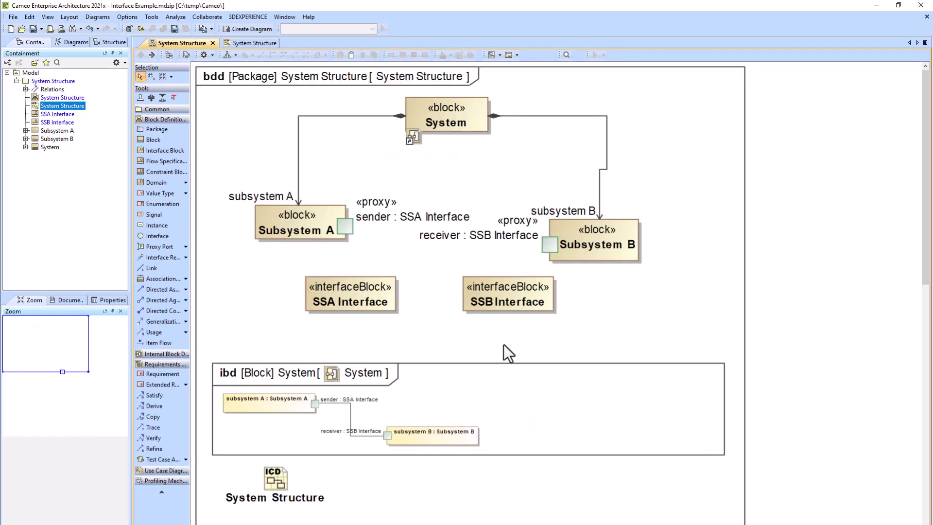
Step: Move the ICD table icon above the embedded internal block diagram and space the two interface blocks apart
{"action": "left_click_drag", "start_coordinate": [686, 334], "coordinate": [241, 344]}
{"action": "left_click_drag", "start_coordinate": [363, 290], "coordinate": [376, 283]}
{"action": "left_click_drag", "start_coordinate": [497, 290], "coordinate": [541, 291]}
Step: Add a reference property named electricalConnector to SSA Interface
{"action": "left_click", "coordinate": [409, 281]}
{"action": "left_click", "coordinate": [451, 290]}
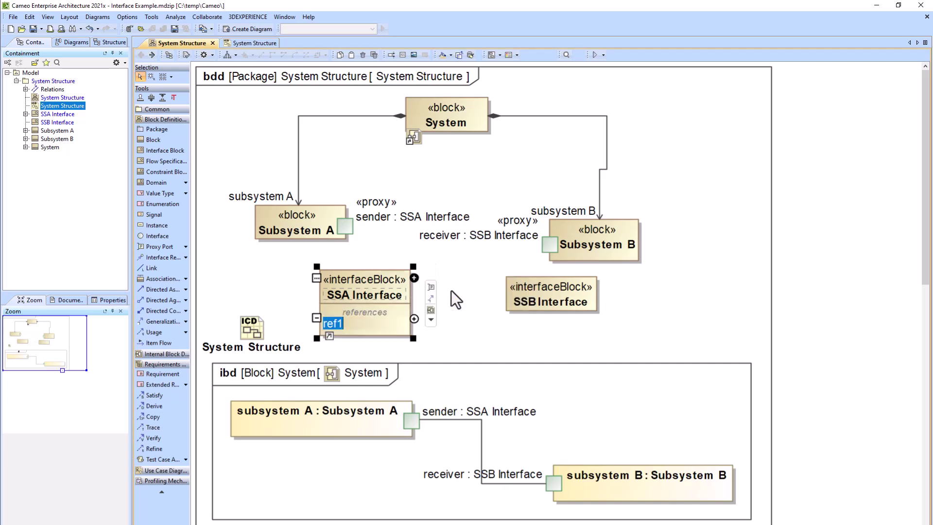
{"action": "type", "text": "electricalConnector"}
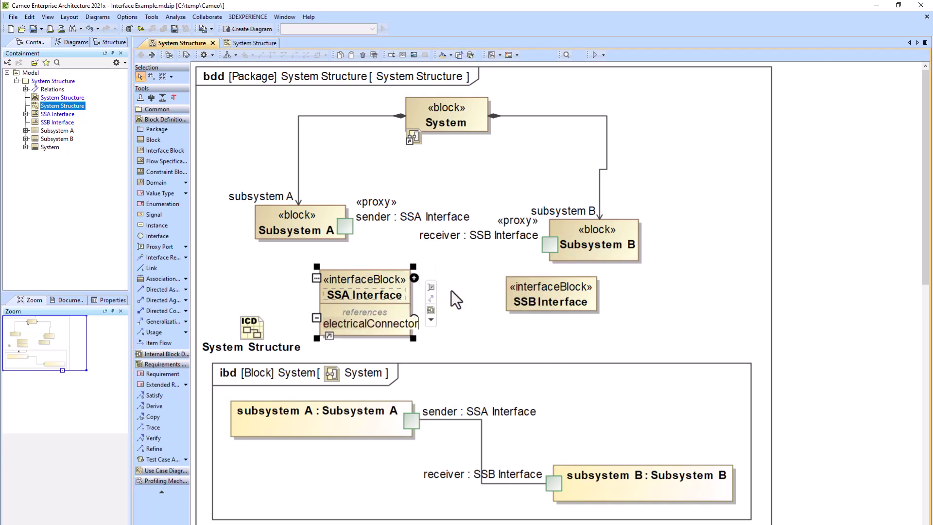
{"action": "left_click", "coordinate": [451, 290]}
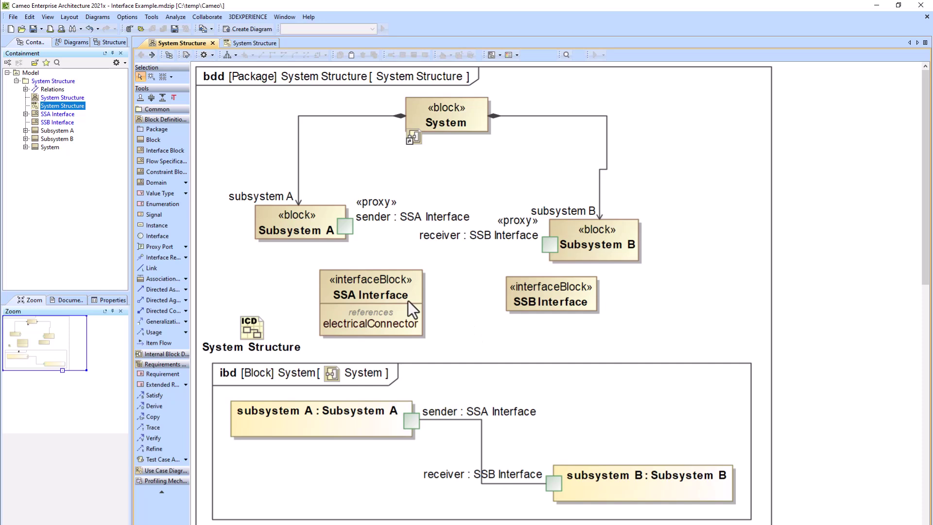
Step: Reposition SSB Interface and add a reference property named electricalConnector to it
{"action": "left_click_drag", "start_coordinate": [520, 291], "coordinate": [598, 290]}
{"action": "left_click", "coordinate": [379, 324]}
{"action": "left_click", "coordinate": [603, 287]}
{"action": "left_click", "coordinate": [608, 278]}
{"action": "left_click", "coordinate": [629, 296]}
{"action": "type", "text": "electricalConnector"}
{"action": "left_click", "coordinate": [476, 323]}
Step: Add a block named Male 3 Pin Connector below the interface blocks
{"action": "left_click", "coordinate": [171, 144]}
{"action": "left_click", "coordinate": [411, 339]}
{"action": "type", "text": "M"}
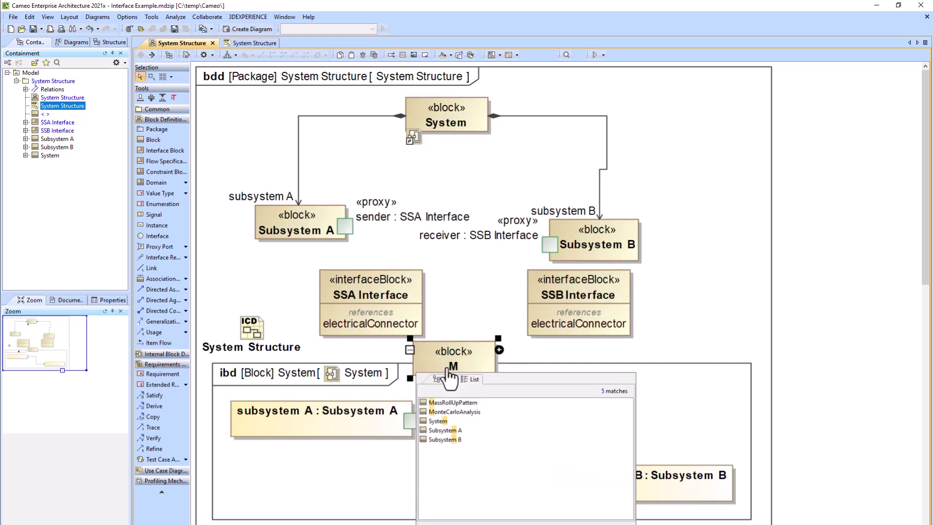
{"action": "type", "text": "ale"}
{"action": "key", "text": "Return"}
{"action": "type", "text": "3 Pin Connecotr"}
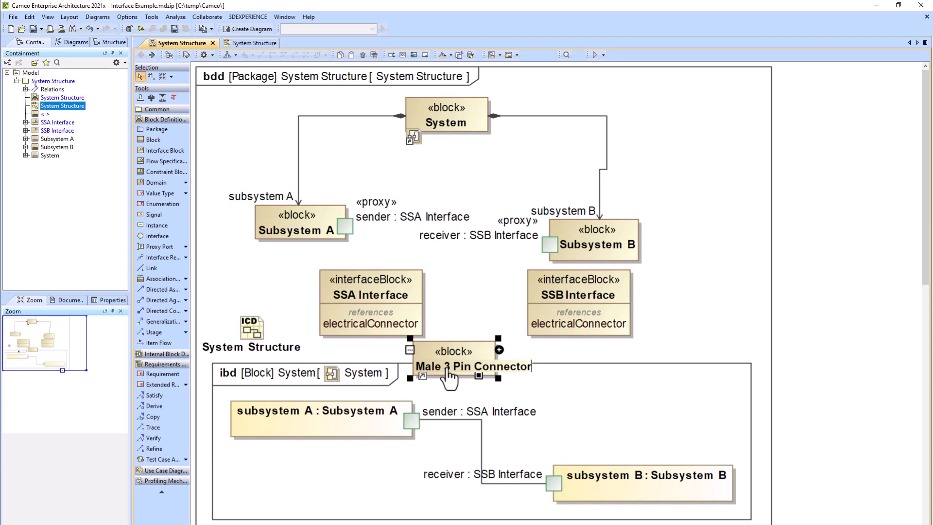
{"action": "left_click", "coordinate": [703, 334]}
Step: Type SSA Interface's electricalConnector as Male 3 Pin Connector and reposition the connector and interface blocks
{"action": "left_click_drag", "start_coordinate": [441, 365], "coordinate": [362, 328]}
{"action": "left_click_drag", "start_coordinate": [406, 305], "coordinate": [377, 305]}
{"action": "left_click_drag", "start_coordinate": [557, 312], "coordinate": [578, 311]}
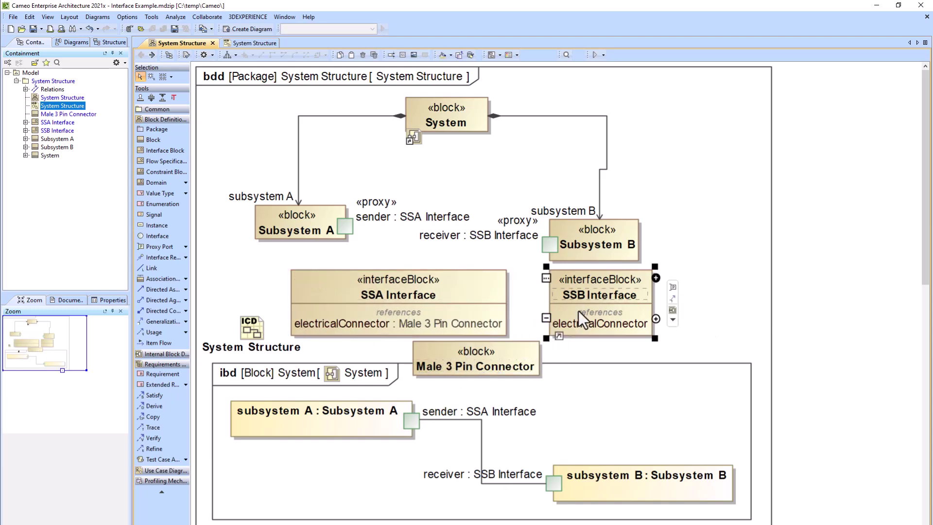
{"action": "left_click_drag", "start_coordinate": [489, 368], "coordinate": [407, 369]}
Step: Add a block named Female 3 Pin Connector and use it to type SSB Interface's electricalConnector
{"action": "left_click", "coordinate": [152, 140]}
{"action": "left_click", "coordinate": [573, 351]}
{"action": "type", "text": "Tema"}
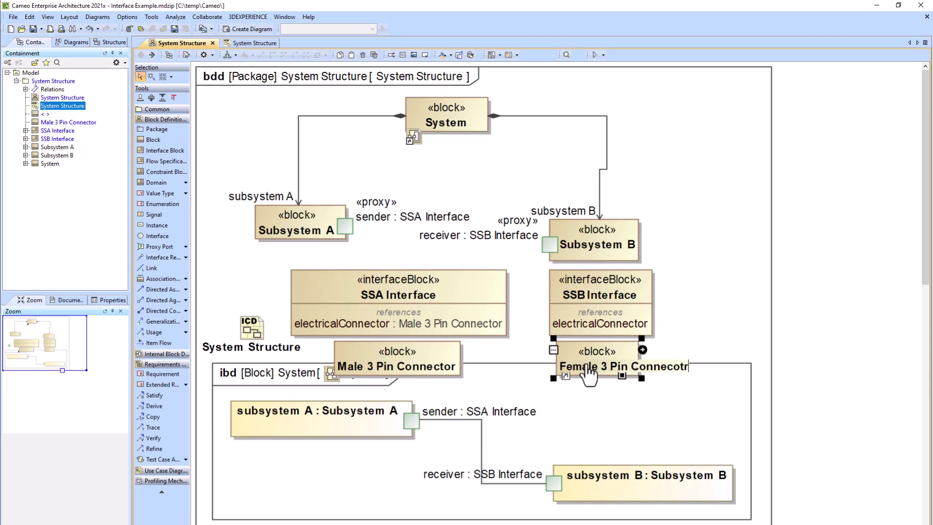
{"action": "left_click_drag", "start_coordinate": [617, 357], "coordinate": [602, 330]}
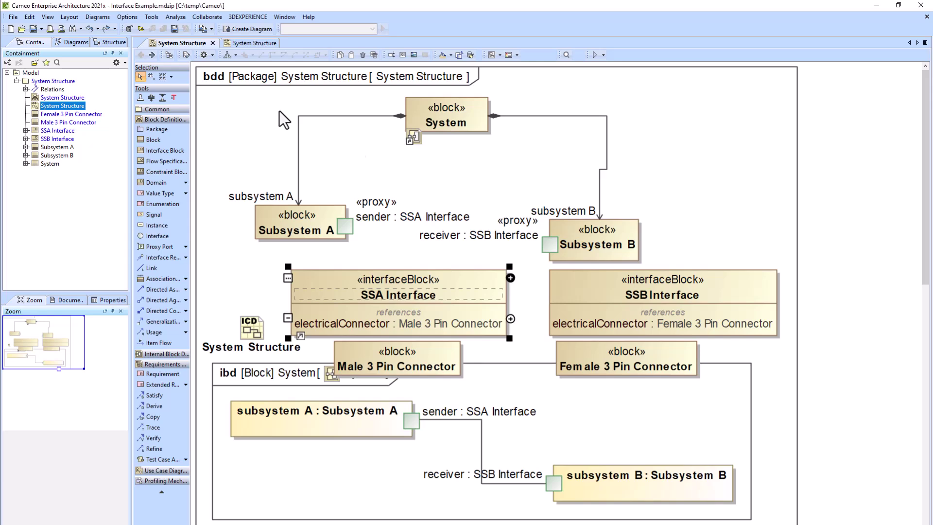
Step: Automatically arrange the System block and its two subsystem blocks as a top-down tree
{"action": "left_click_drag", "start_coordinate": [277, 112], "coordinate": [646, 262]}
{"action": "left_click", "coordinate": [227, 55]}
{"action": "left_click", "coordinate": [350, 99]}
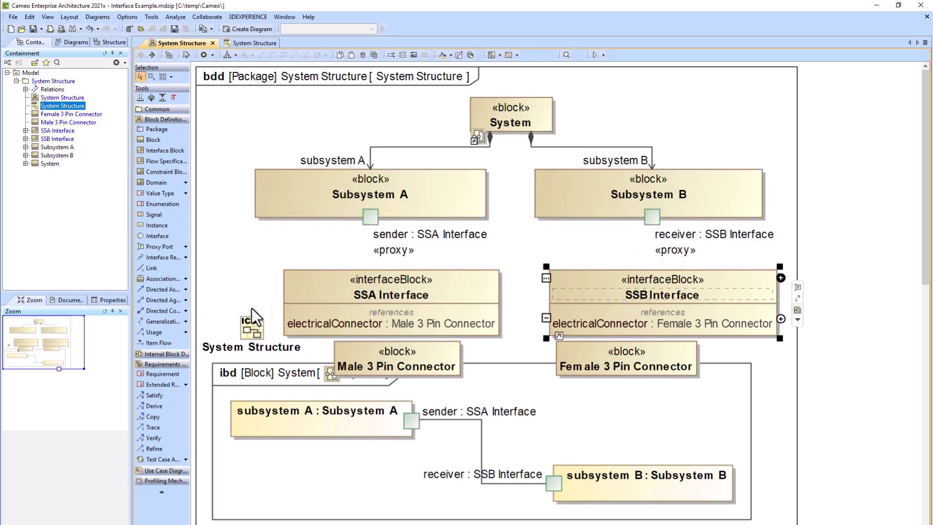
Step: Add a block named 12VDC below and between the two connector blocks
{"action": "scroll", "coordinate": [390, 371], "scroll_direction": "down", "scroll_amount": 3}
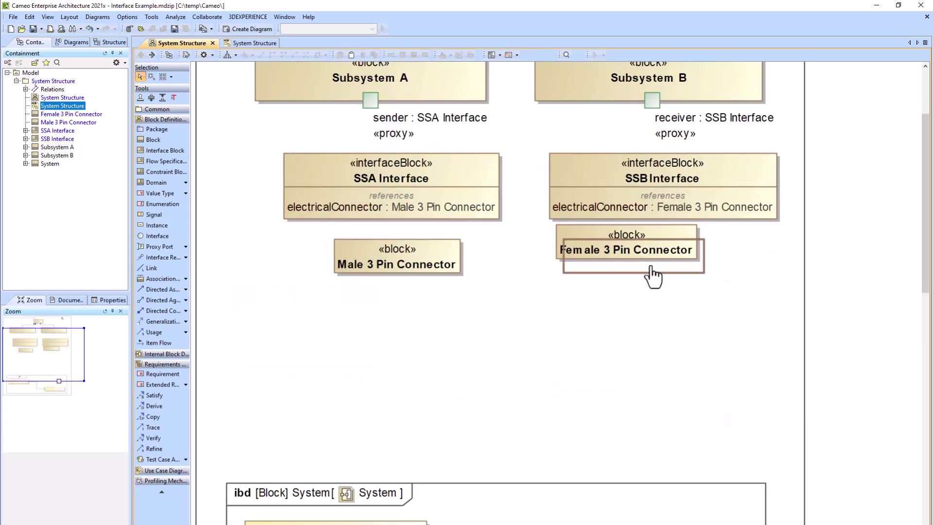
{"action": "left_click", "coordinate": [154, 140]}
{"action": "left_click", "coordinate": [453, 301]}
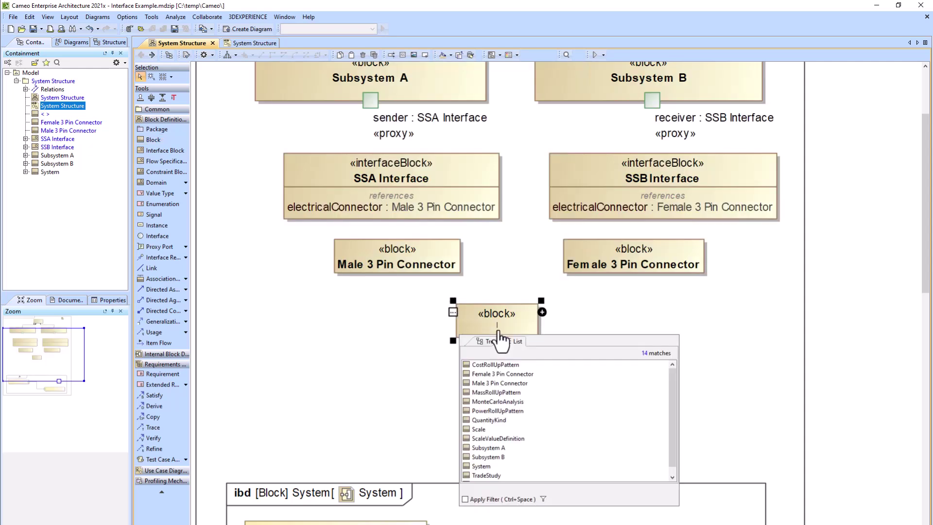
{"action": "type", "text": "12"}
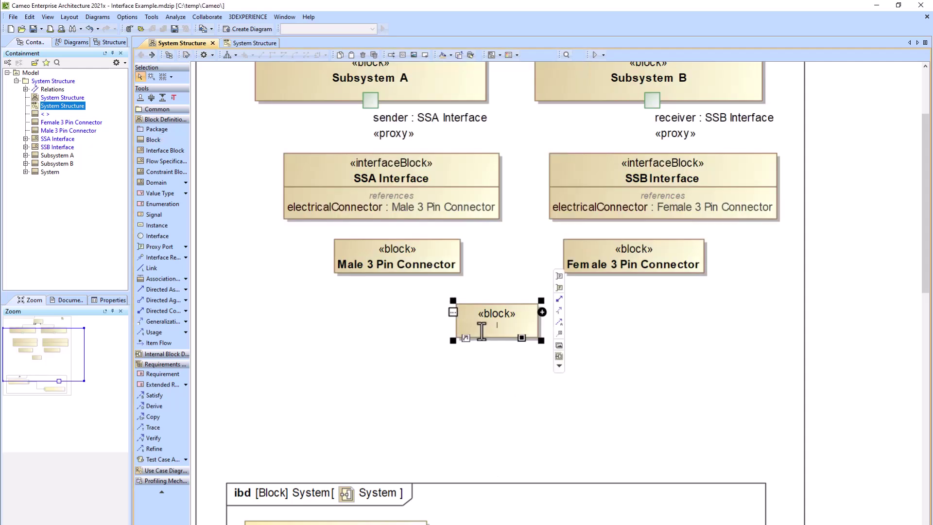
{"action": "type", "text": "VDC"}
Step: Add a block named Ground directly below the 12VDC block
{"action": "left_click", "coordinate": [154, 140]}
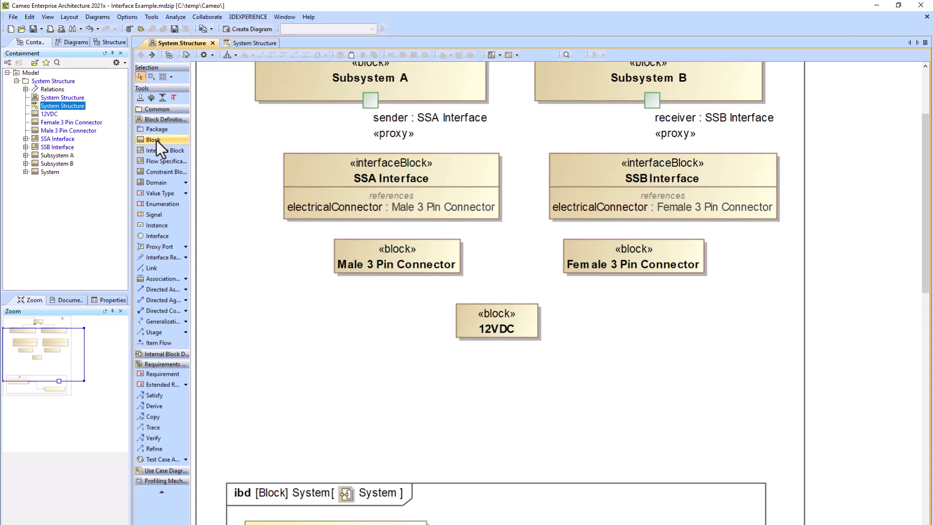
{"action": "left_click", "coordinate": [457, 347]}
{"action": "type", "text": "Ground"}
{"action": "left_click", "coordinate": [505, 457]}
Step: Add reference properties pin1 and pin2 to the Male 3 Pin Connector block
{"action": "left_click", "coordinate": [398, 258]}
{"action": "left_click", "coordinate": [464, 247]}
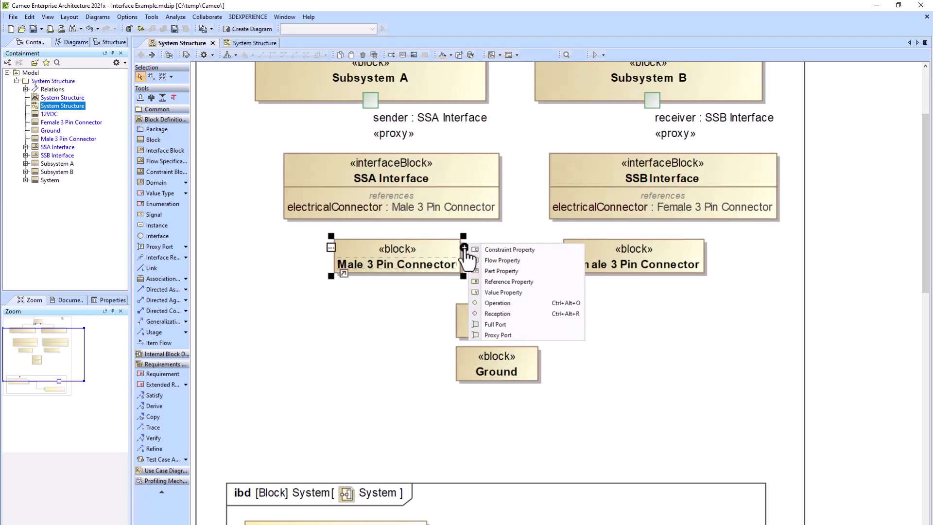
{"action": "left_click", "coordinate": [503, 279]}
{"action": "type", "text": "pin1"}
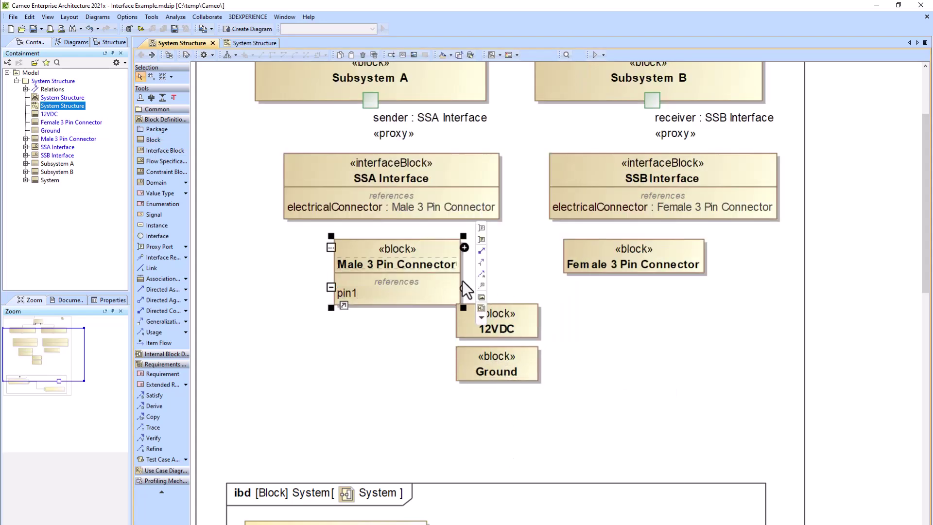
{"action": "left_click", "coordinate": [464, 288]}
{"action": "type", "text": "pin2"}
Step: Type the male connector's pin1 as 12VDC and pin2 as Ground, and move those two blocks lower
{"action": "left_click_drag", "start_coordinate": [472, 311], "coordinate": [383, 292]}
{"action": "left_click_drag", "start_coordinate": [466, 359], "coordinate": [353, 305]}
{"action": "left_click_drag", "start_coordinate": [508, 368], "coordinate": [523, 404]}
{"action": "left_click_drag", "start_coordinate": [499, 329], "coordinate": [514, 364]}
Step: Add reference properties pin1 of type 12VDC and pin2 of type Ground to the Female 3 Pin Connector block
{"action": "left_click", "coordinate": [671, 262]}
{"action": "left_click", "coordinate": [708, 247]}
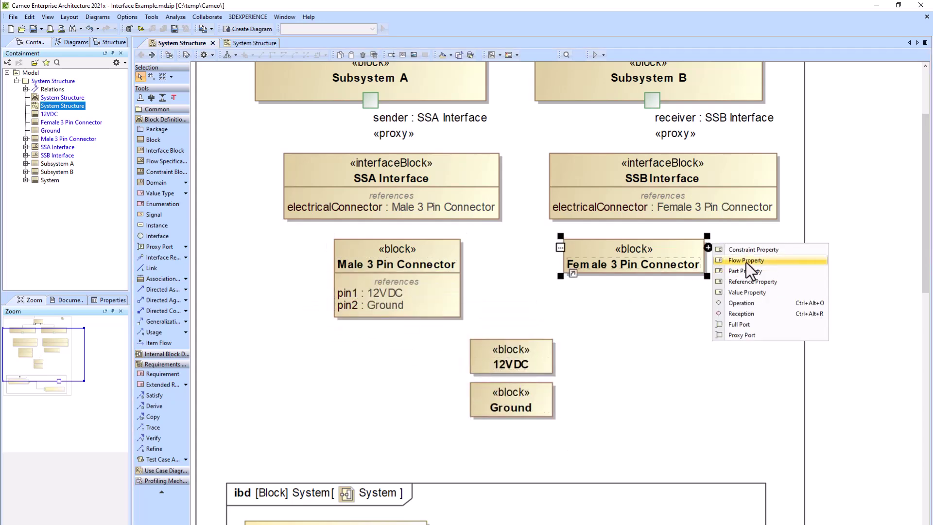
{"action": "left_click", "coordinate": [738, 282]}
{"action": "type", "text": "pin1"}
{"action": "key", "text": "Return"}
{"action": "type", "text": "pin2"}
{"action": "left_click_drag", "start_coordinate": [518, 362], "coordinate": [583, 293]}
{"action": "left_click_drag", "start_coordinate": [516, 408], "coordinate": [583, 305]}
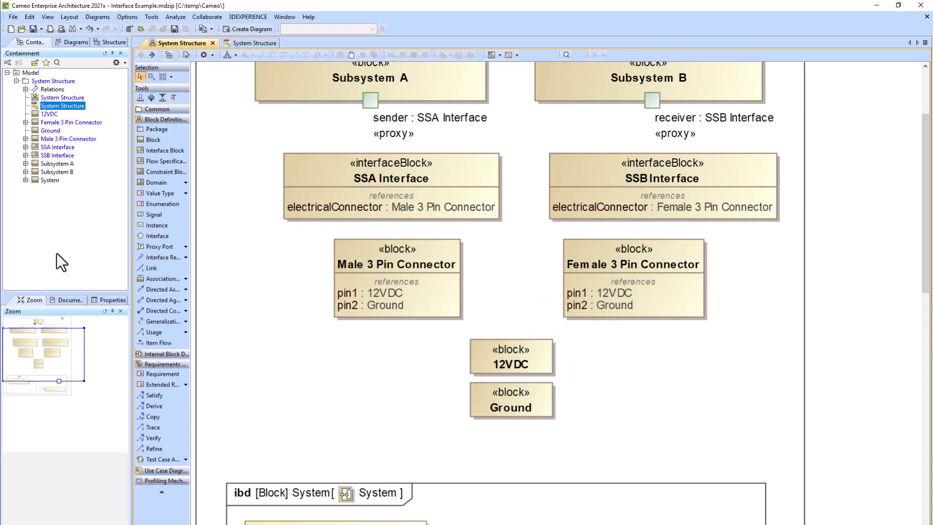
Step: Open the System internal block diagram and bring up its Display Parts/Ports settings
{"action": "scroll", "coordinate": [555, 358], "scroll_direction": "down", "scroll_amount": 4}
{"action": "double_click", "coordinate": [597, 382]}
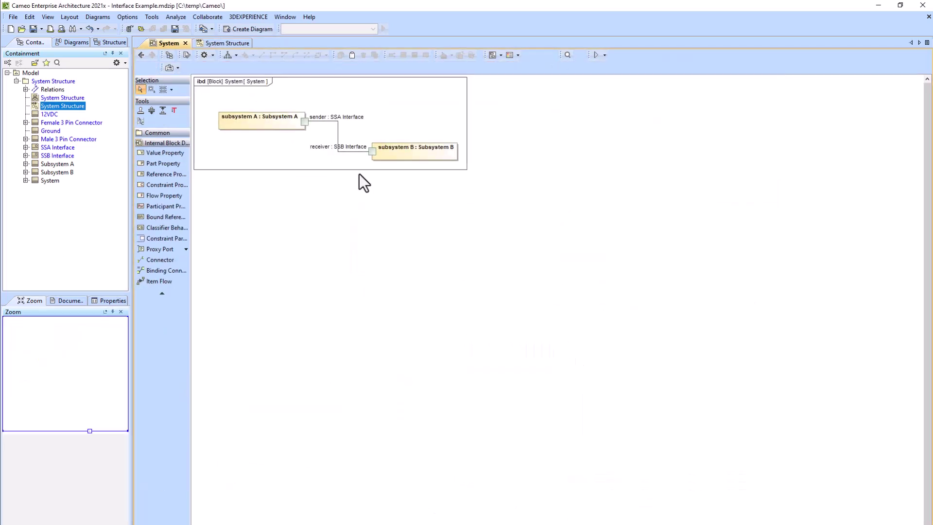
{"action": "left_click", "coordinate": [500, 55]}
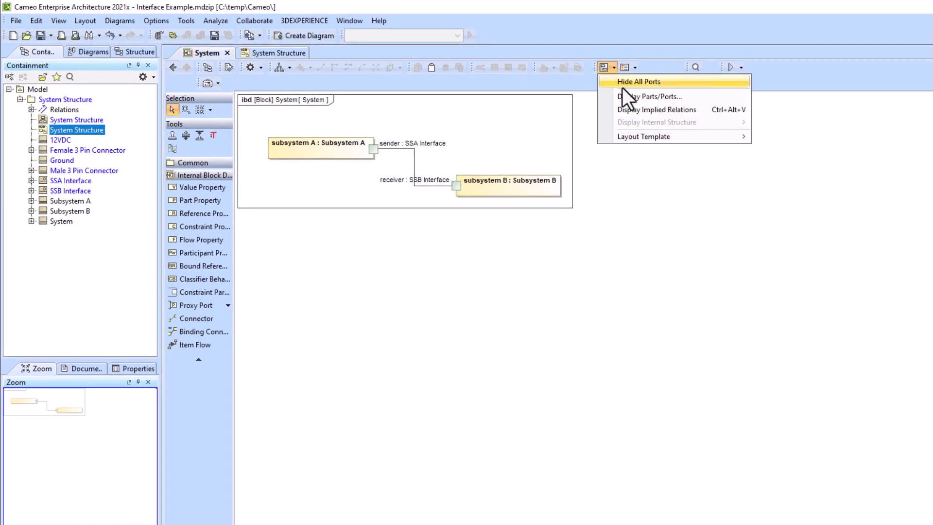
{"action": "left_click", "coordinate": [649, 97]}
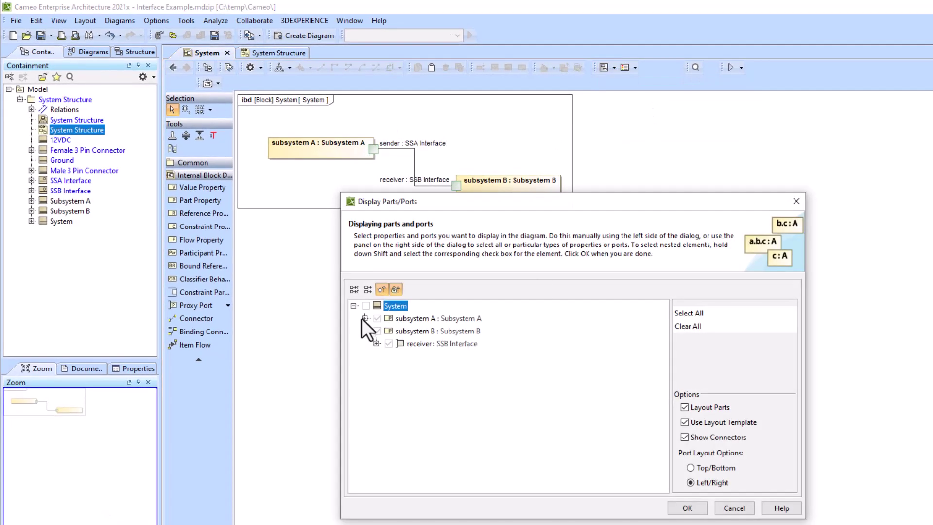
Step: Display electricalConnector with its pin1 and pin2 inside both the sender and receiver ports
{"action": "left_click", "coordinate": [365, 318]}
{"action": "left_click", "coordinate": [376, 331]}
{"action": "left_click", "coordinate": [376, 369]}
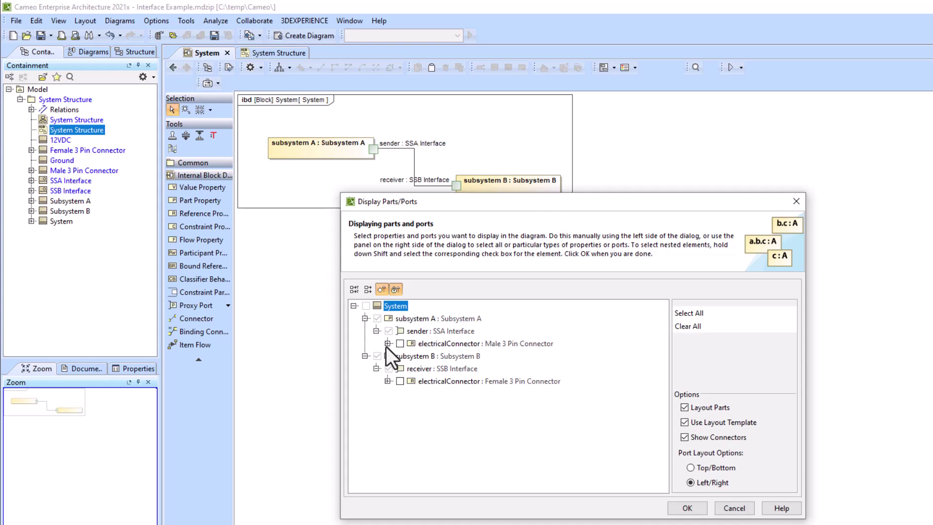
{"action": "left_click", "coordinate": [388, 344]}
{"action": "left_click", "coordinate": [388, 406]}
{"action": "left_click", "coordinate": [400, 405]}
{"action": "left_click", "coordinate": [411, 418]}
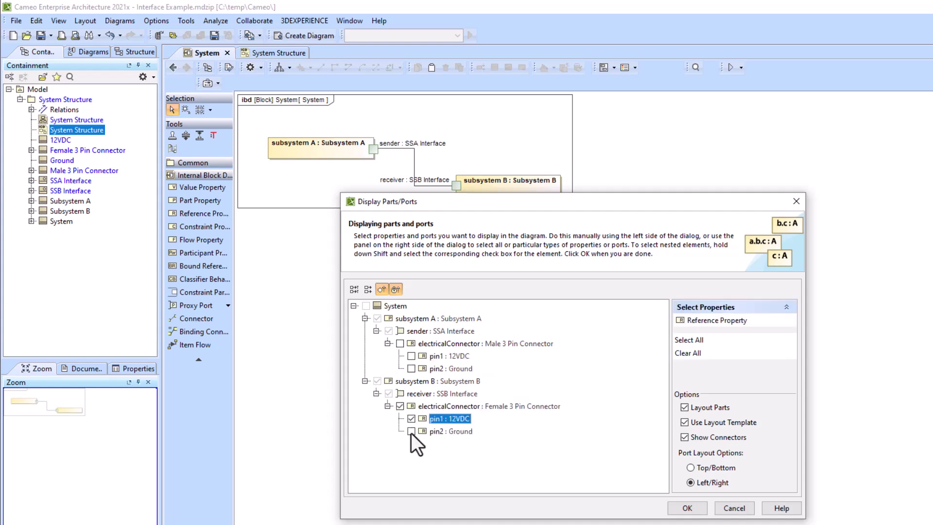
{"action": "left_click", "coordinate": [399, 344]}
{"action": "left_click", "coordinate": [411, 355]}
{"action": "left_click", "coordinate": [411, 369]}
{"action": "left_click", "coordinate": [687, 507]}
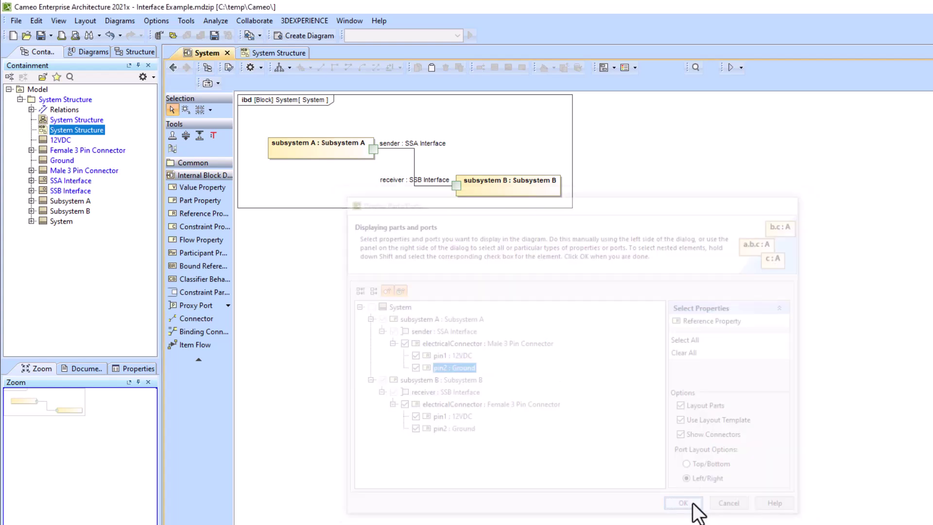
Step: Enlarge and rearrange subsystem A, subsystem B and their ports so the male and female connectors with their pins face each other
{"action": "left_click_drag", "start_coordinate": [612, 178], "coordinate": [885, 156]}
{"action": "left_click_drag", "start_coordinate": [885, 256], "coordinate": [905, 365]}
{"action": "left_click_drag", "start_coordinate": [727, 317], "coordinate": [638, 209]}
{"action": "left_click", "coordinate": [338, 154]}
{"action": "left_click_drag", "start_coordinate": [456, 254], "coordinate": [515, 368]}
{"action": "left_click_drag", "start_coordinate": [516, 148], "coordinate": [516, 208]}
{"action": "left_click_drag", "start_coordinate": [857, 171], "coordinate": [903, 162]}
{"action": "left_click_drag", "start_coordinate": [868, 178], "coordinate": [894, 194]}
{"action": "left_click_drag", "start_coordinate": [553, 317], "coordinate": [566, 272]}
{"action": "left_click_drag", "start_coordinate": [416, 270], "coordinate": [416, 272]}
Step: Connect the male connector's pin1 to the female connector's pin1, and pin2 to pin2
{"action": "left_click", "coordinate": [535, 260]}
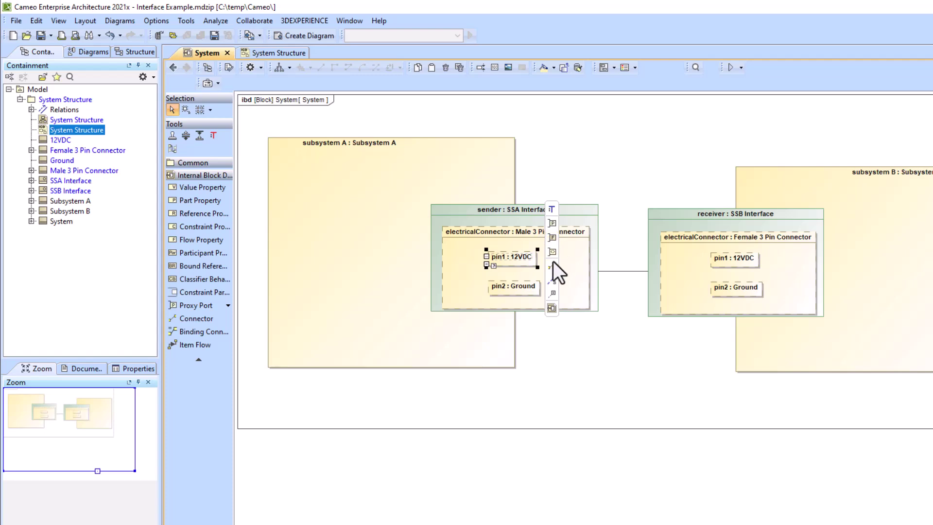
{"action": "left_click_drag", "start_coordinate": [553, 263], "coordinate": [732, 259]}
{"action": "left_click", "coordinate": [529, 288]}
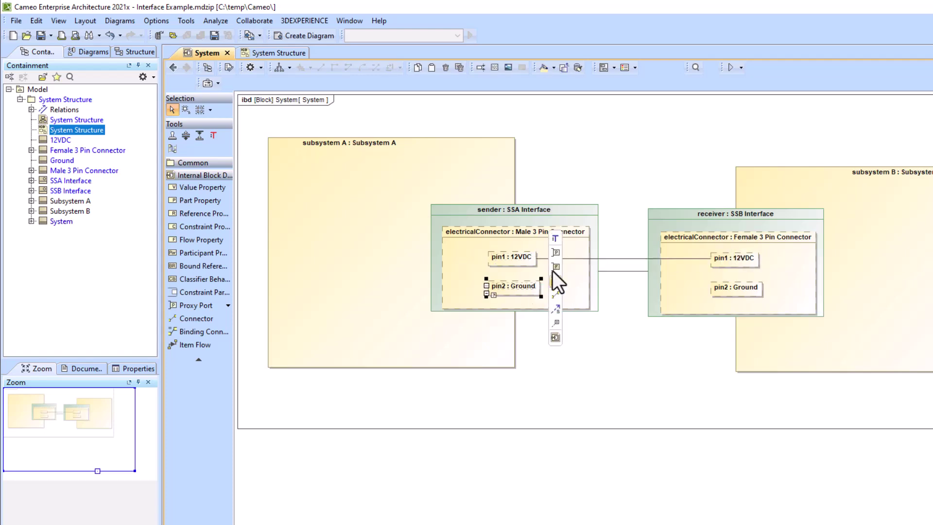
{"action": "left_click_drag", "start_coordinate": [555, 295], "coordinate": [733, 288]}
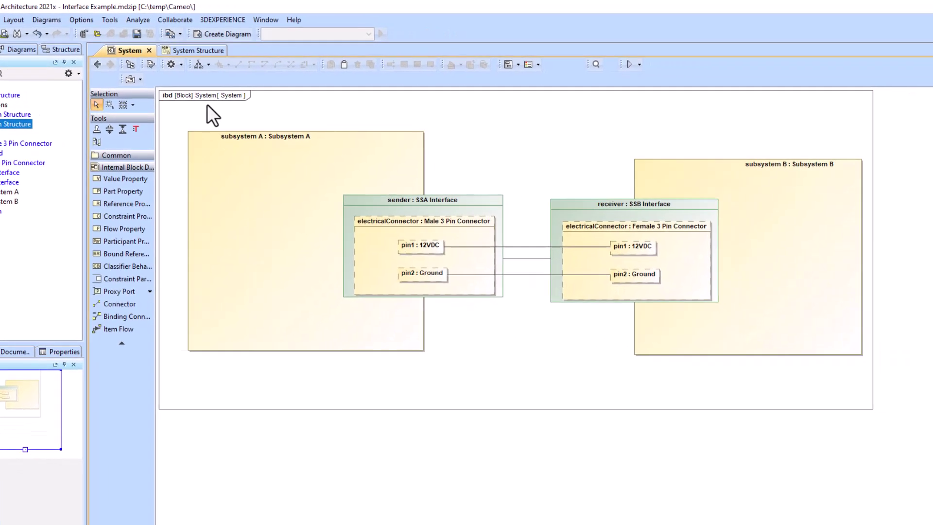
Step: In the System Structure block diagram, set the Male 3 Pin Connector's pin1 direction to Provided and pin2 to Provided and Required
{"action": "left_click", "coordinate": [130, 49]}
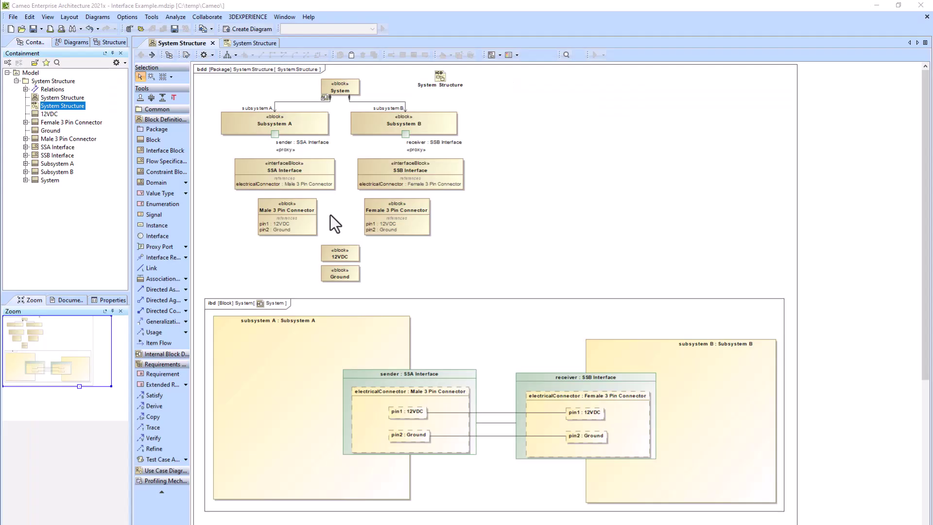
{"action": "left_click", "coordinate": [284, 216]}
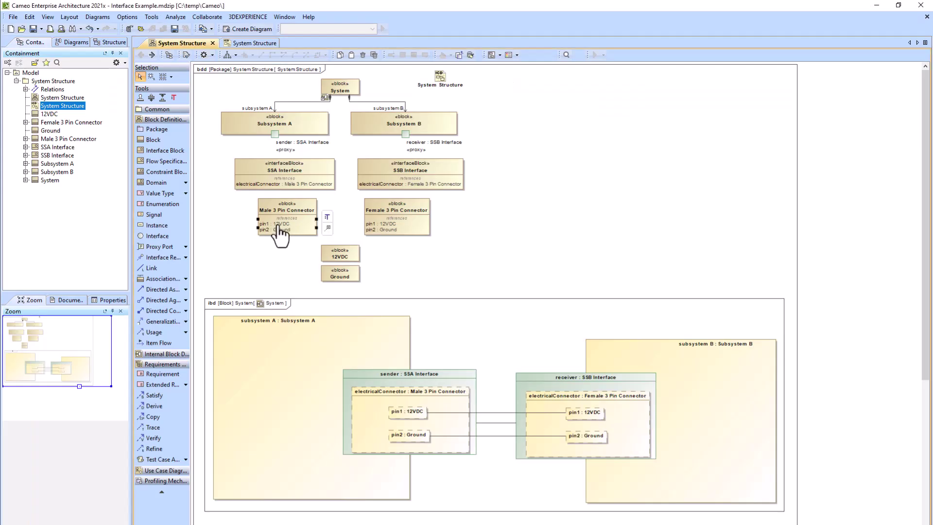
{"action": "right_click", "coordinate": [278, 227]}
{"action": "mouse_move", "coordinate": [323, 428]}
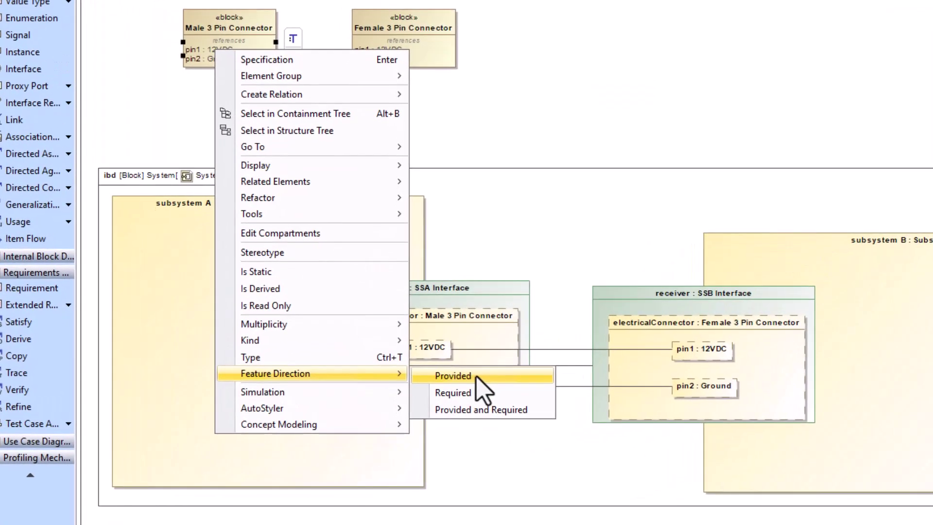
{"action": "left_click", "coordinate": [477, 378]}
{"action": "right_click", "coordinate": [225, 59]}
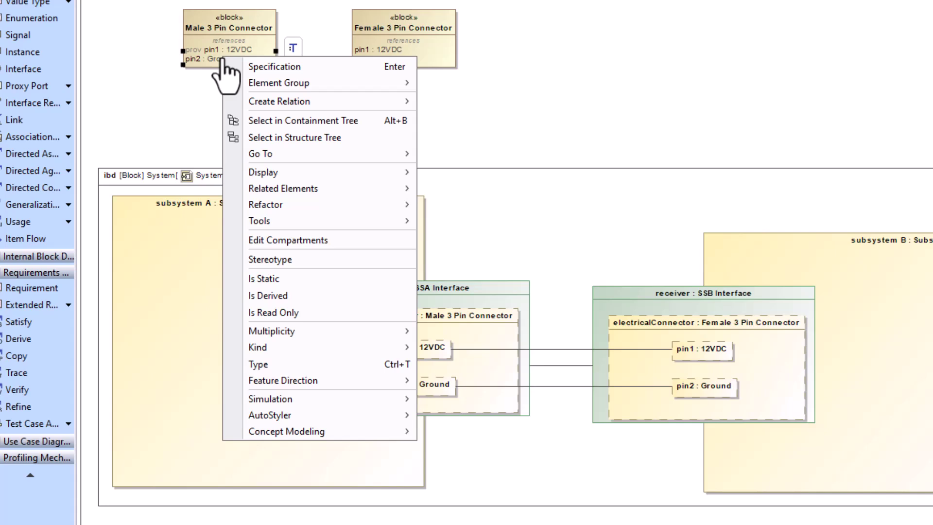
{"action": "mouse_move", "coordinate": [374, 381]}
{"action": "left_click", "coordinate": [474, 417]}
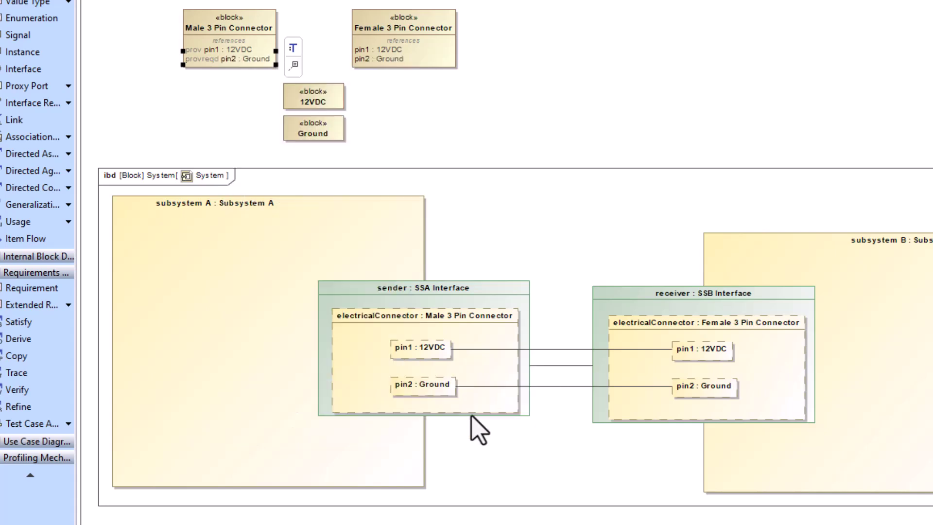
Step: Set the Female 3 Pin Connector's pin1 feature direction to Required and pin2 to Provided and Required
{"action": "right_click", "coordinate": [381, 50]}
{"action": "mouse_move", "coordinate": [457, 372]}
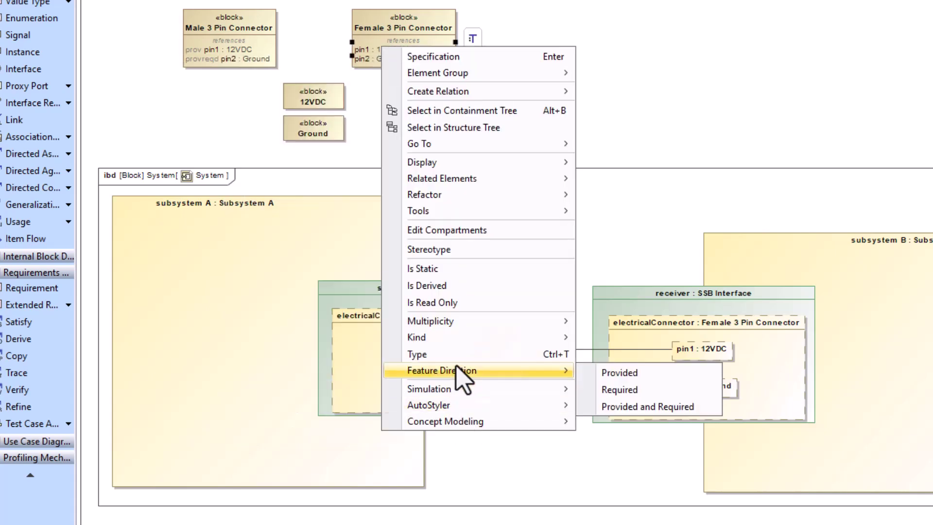
{"action": "left_click", "coordinate": [624, 389]}
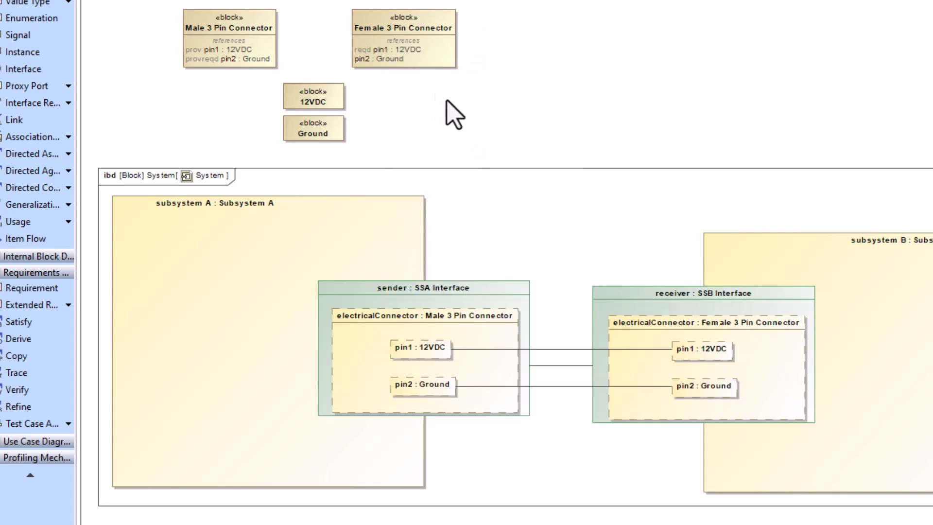
{"action": "right_click", "coordinate": [387, 59]}
{"action": "mouse_move", "coordinate": [464, 381]}
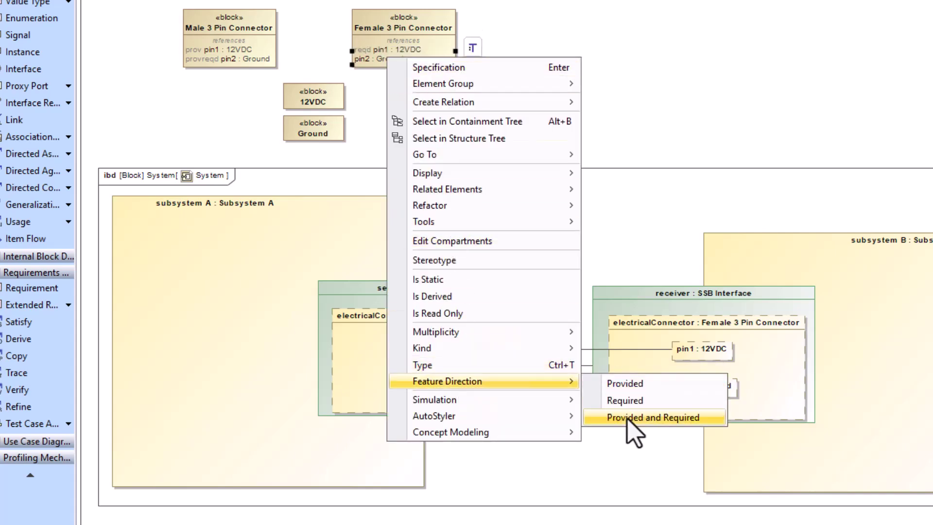
{"action": "left_click", "coordinate": [653, 475]}
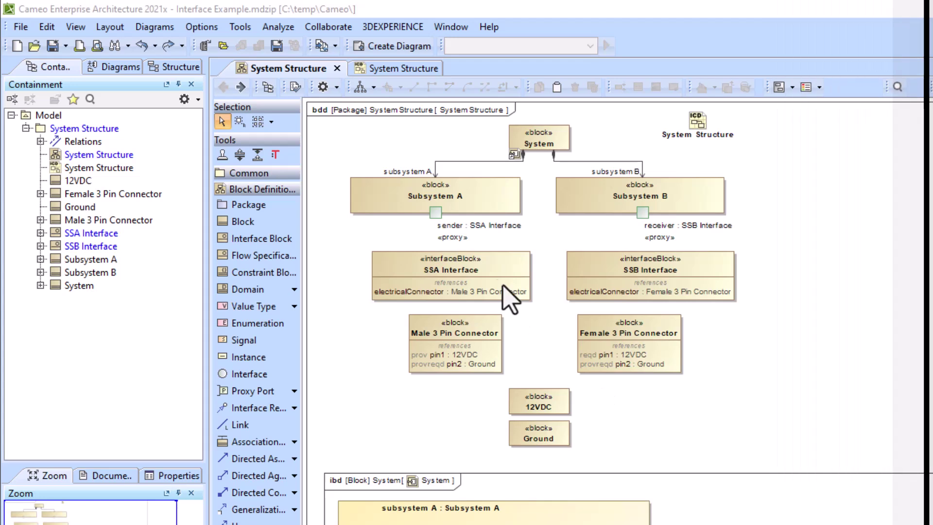
Step: Add a reference property mechanicalConnector to both the SSA Interface and SSB Interface blocks
{"action": "left_click", "coordinate": [508, 284]}
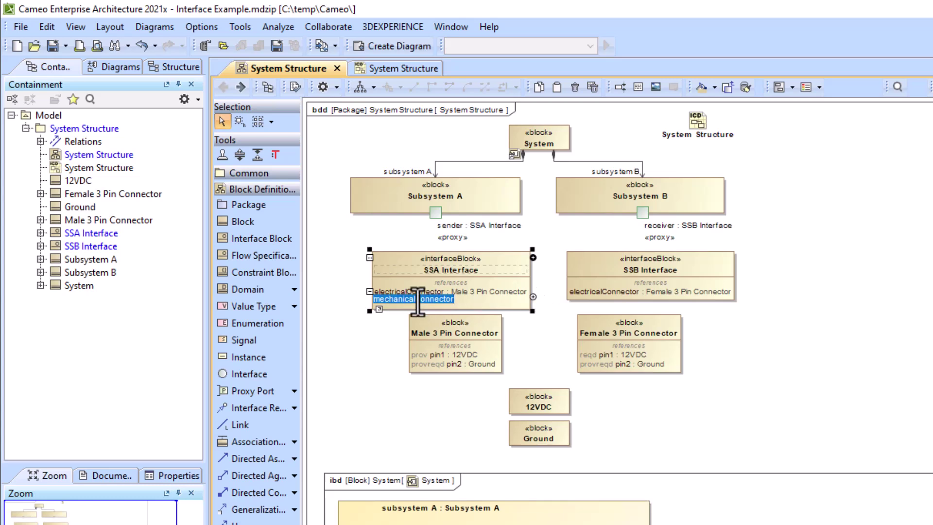
{"action": "left_click", "coordinate": [695, 275]}
{"action": "left_click", "coordinate": [735, 293]}
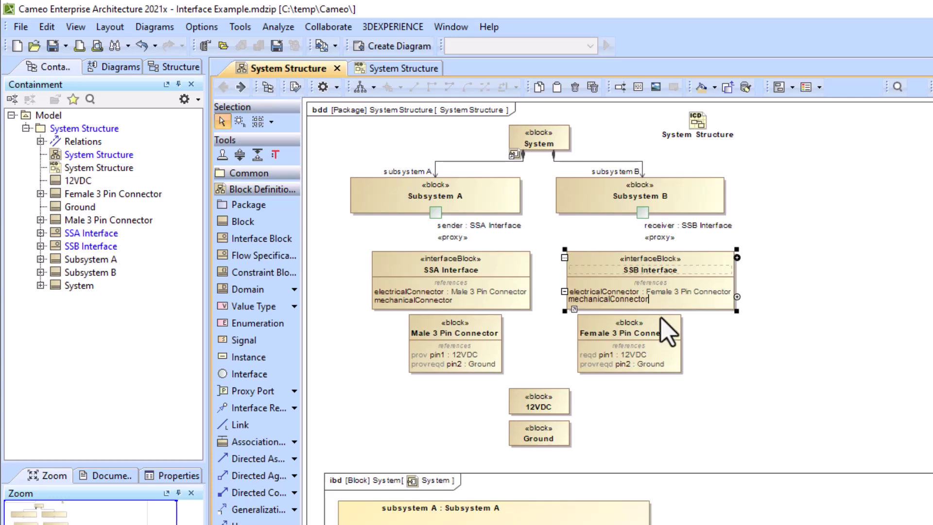
Step: Add a block named Cable/Harness beside the Ground block
{"action": "left_click", "coordinate": [243, 221]}
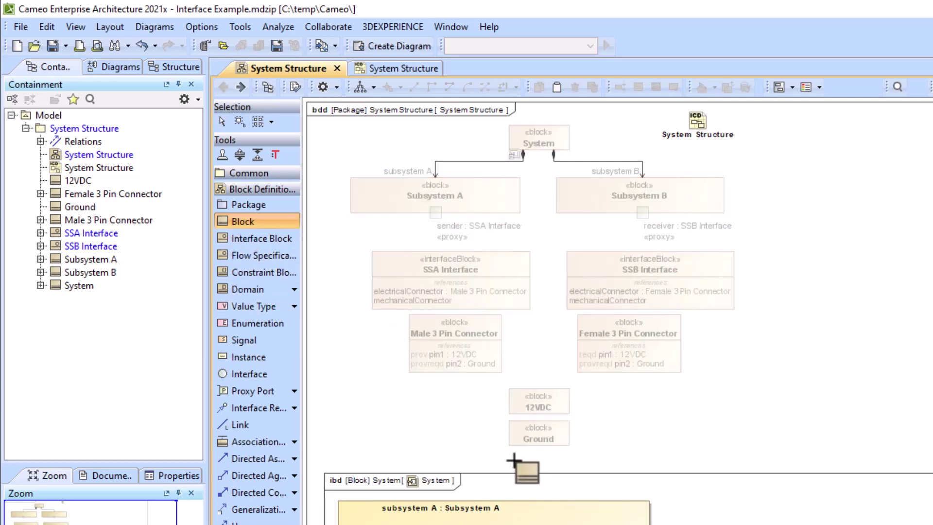
{"action": "left_click", "coordinate": [587, 425]}
{"action": "type", "text": "Cable/Harness"}
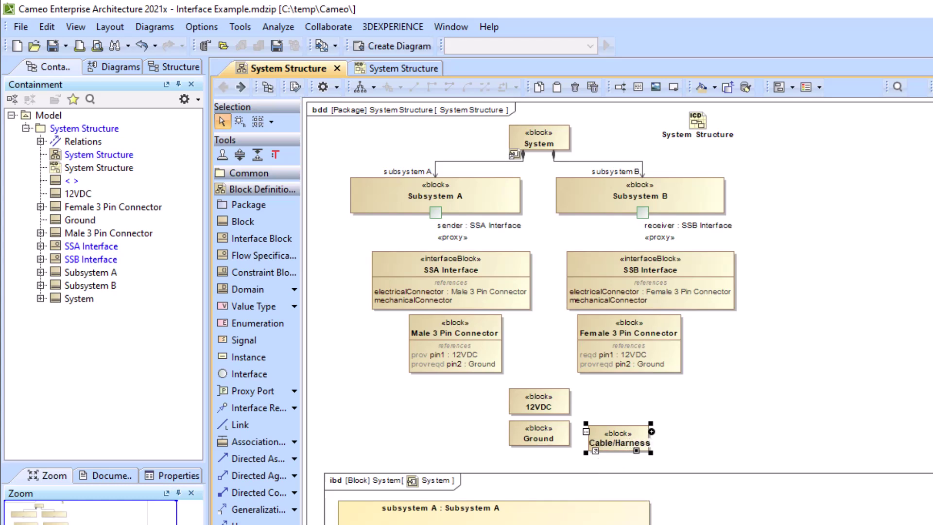
Step: Type the mechanicalConnector of both interface blocks as Cable/Harness and place that block below Ground
{"action": "left_click_drag", "start_coordinate": [617, 452], "coordinate": [423, 300]}
{"action": "left_click_drag", "start_coordinate": [577, 403], "coordinate": [622, 301]}
{"action": "left_click_drag", "start_coordinate": [733, 500], "coordinate": [733, 516]}
{"action": "left_click", "coordinate": [726, 472]}
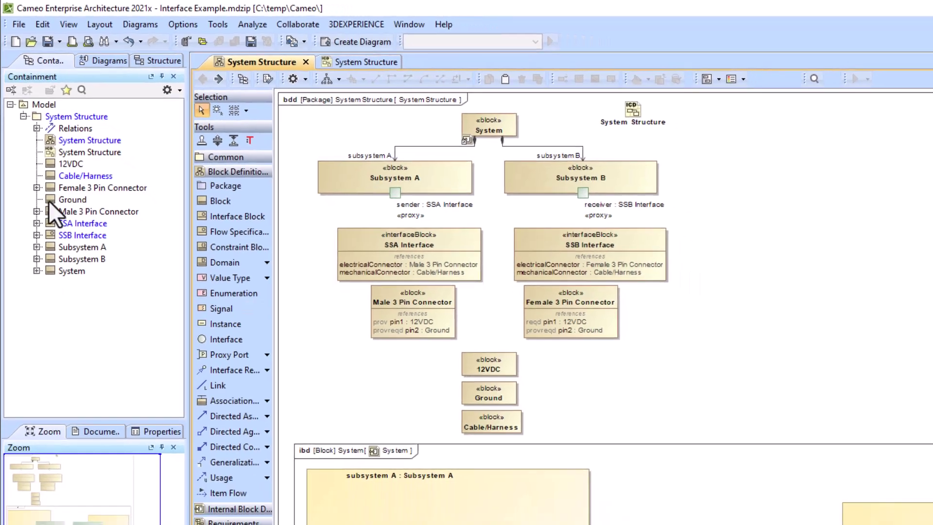
{"action": "left_click", "coordinate": [80, 192]}
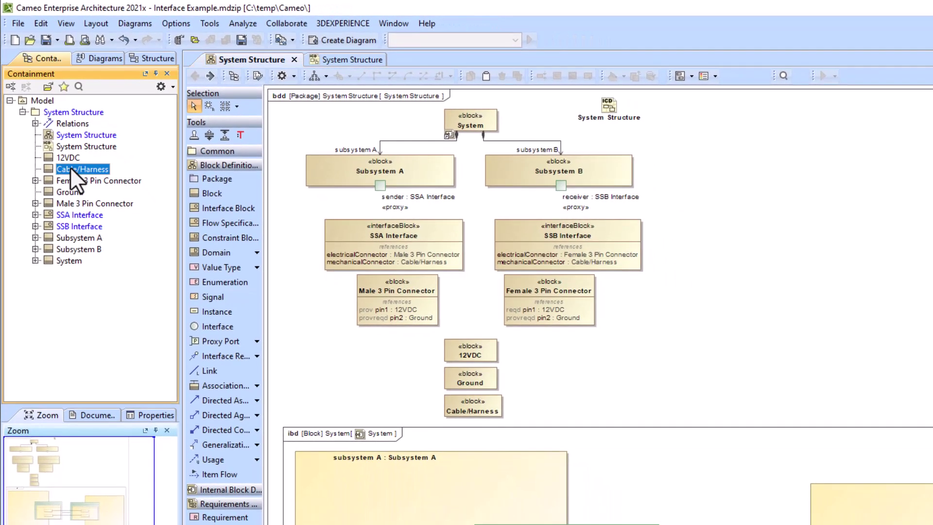
{"action": "right_click", "coordinate": [70, 168]}
{"action": "left_click", "coordinate": [153, 176]}
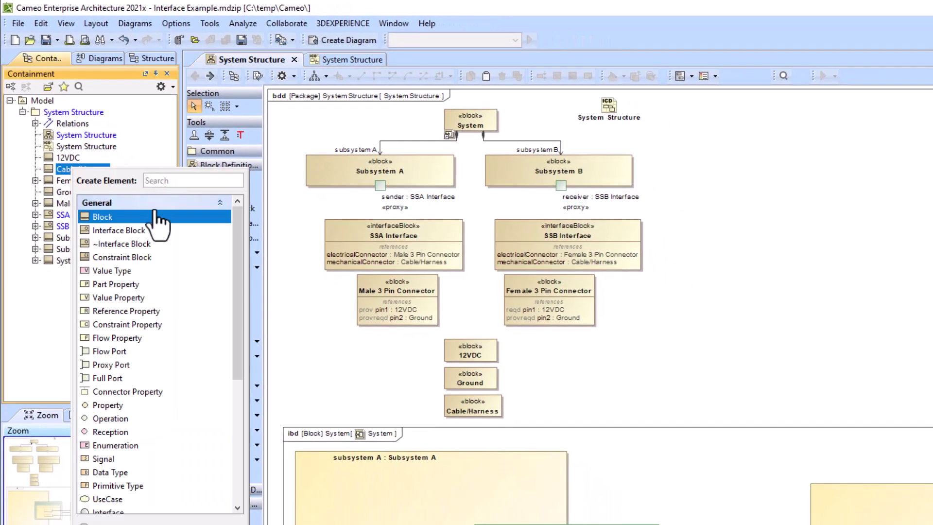
{"action": "left_click_drag", "start_coordinate": [236, 325], "coordinate": [237, 437]}
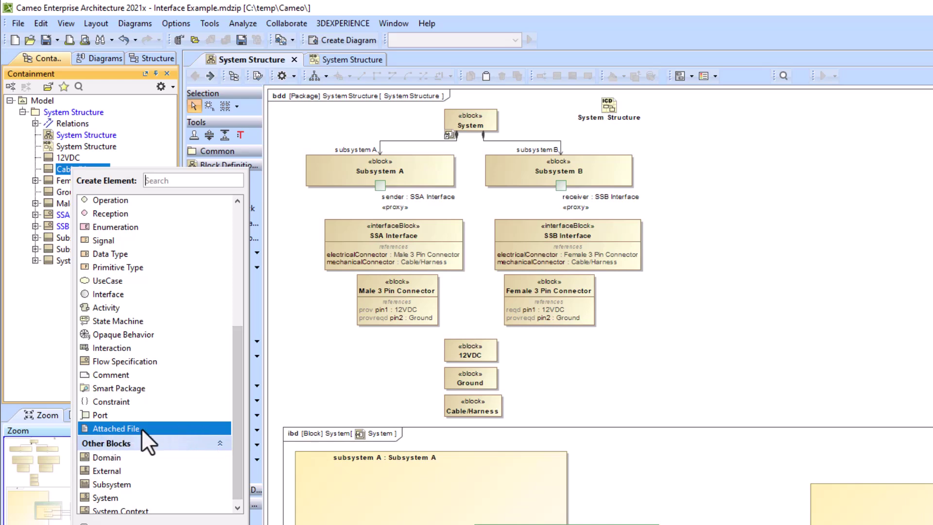
{"action": "key", "text": "Escape"}
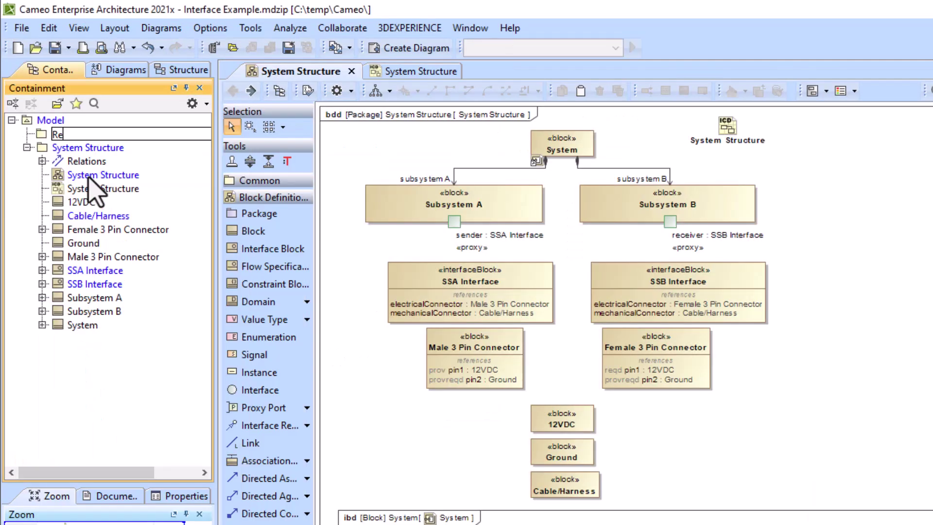
Step: Name the new package Requirements and add a requirement named Provide 5 Amps to it
{"action": "type", "text": "quirements"}
{"action": "key", "text": "Return"}
{"action": "type", "text": "Provide"}
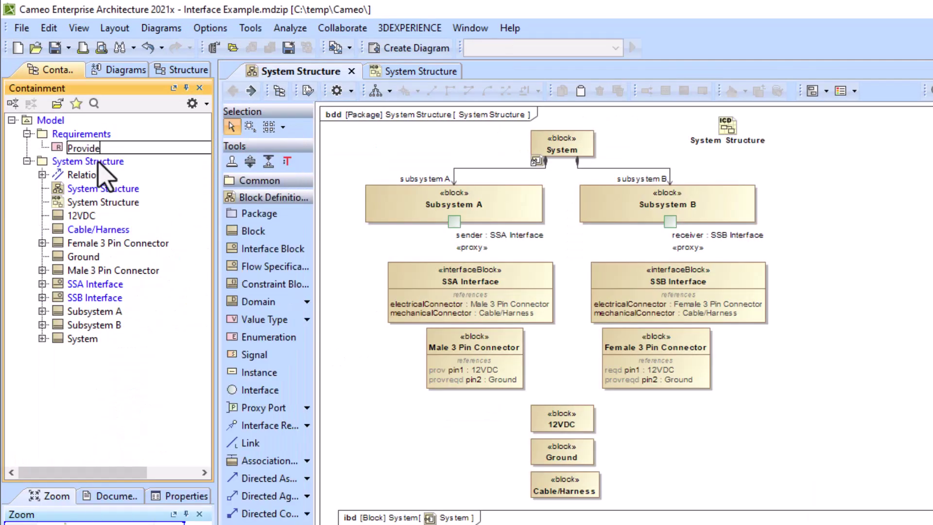
{"action": "type", "text": " 5 Amps"}
Step: Add two more requirements named Require 5 Amps and Require Ground Connection to the Requirements package
{"action": "right_click", "coordinate": [88, 136]}
{"action": "left_click", "coordinate": [117, 144]}
{"action": "left_click", "coordinate": [156, 295]}
{"action": "type", "text": "Require 5 Amps"}
{"action": "right_click", "coordinate": [87, 131]}
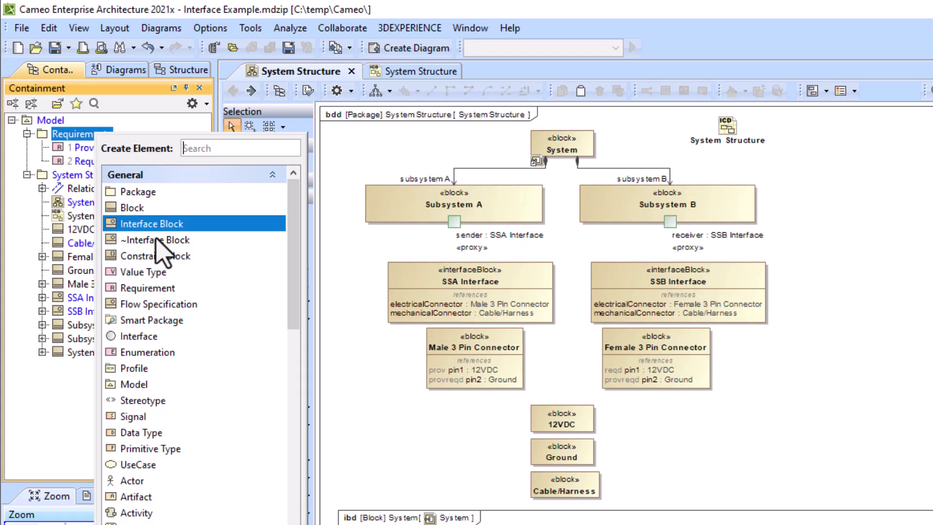
{"action": "left_click", "coordinate": [145, 288]}
{"action": "type", "text": "Require Ground Connection"}
Step: Place the three requirements on the System Structure block diagram around the 12VDC, Ground and Cable/Harness blocks
{"action": "left_click_drag", "start_coordinate": [104, 148], "coordinate": [361, 403]}
{"action": "left_click", "coordinate": [104, 161]}
{"action": "left_click", "coordinate": [105, 175], "text": "shift"}
{"action": "left_click_drag", "start_coordinate": [104, 168], "coordinate": [695, 415]}
Step: Set the requirement texts to "The Sender Interface Shall provide 5 Amps." for Provide 5 Amps and "The Receiver Shall Require 5 Amps" for Require 5 Amps
{"action": "left_click", "coordinate": [408, 452]}
{"action": "type", "text": "The Sender Interface Shall provide 5 Amps."}
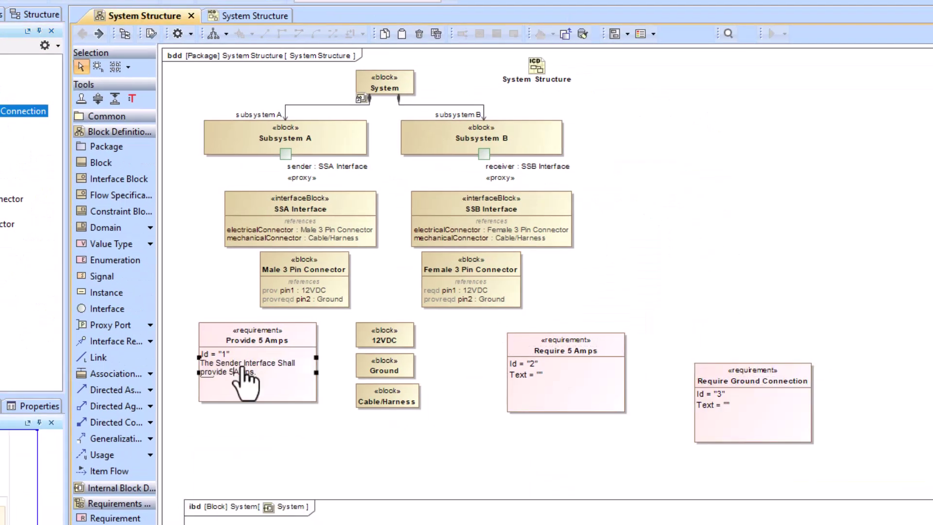
{"action": "left_click", "coordinate": [554, 379]}
{"action": "type", "text": "Require 5 Amps"}
Step: Move Require Ground Connection below Require 5 Amps and set its text to "The Receiver Shall Have a Ground Connection"
{"action": "left_click", "coordinate": [678, 385]}
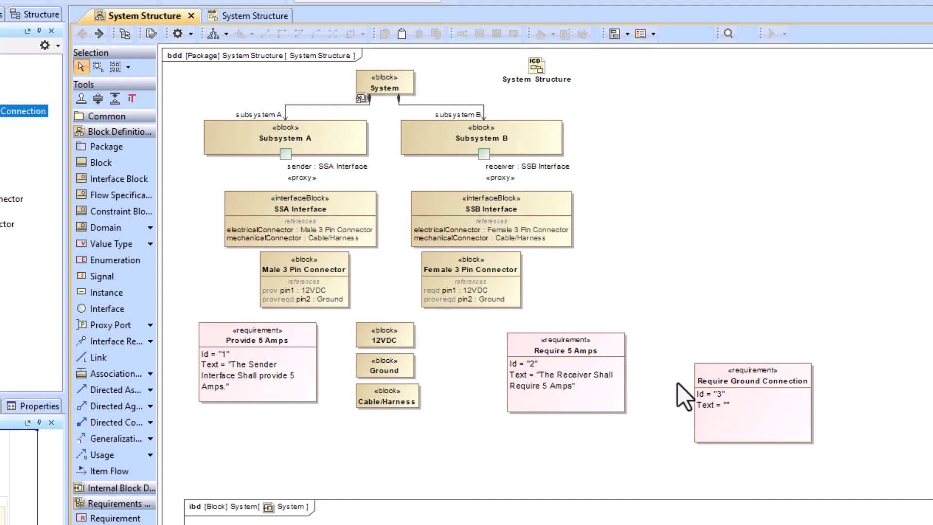
{"action": "left_click_drag", "start_coordinate": [739, 378], "coordinate": [552, 434]}
{"action": "left_click", "coordinate": [550, 461]}
{"action": "type", "text": "The Receiver Shall Have a Ground Connection"}
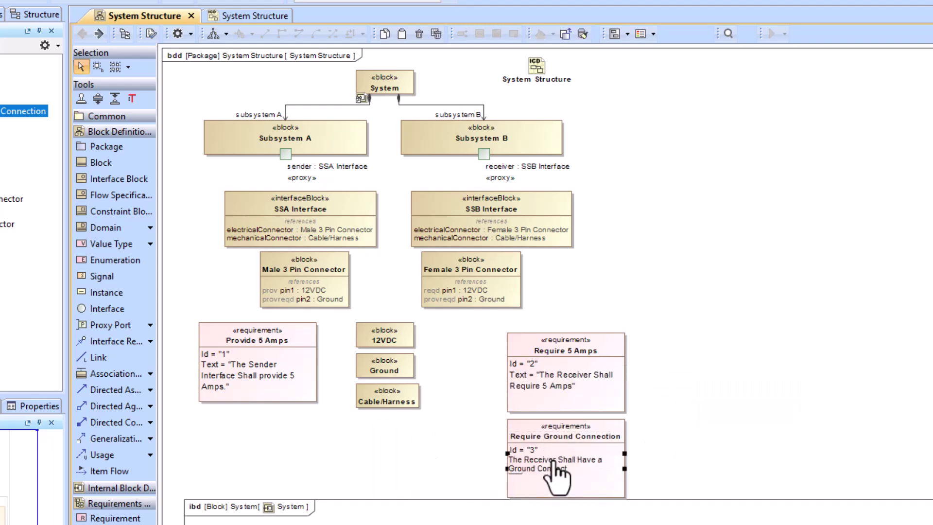
Step: Create a Satisfy relation from the Female 3 Pin Connector's pin2 to the Require Ground Connection requirement
{"action": "left_click", "coordinate": [474, 298]}
{"action": "left_click", "coordinate": [534, 454]}
{"action": "left_click", "coordinate": [443, 299]}
{"action": "right_click", "coordinate": [495, 298]}
{"action": "left_click", "coordinate": [544, 342]}
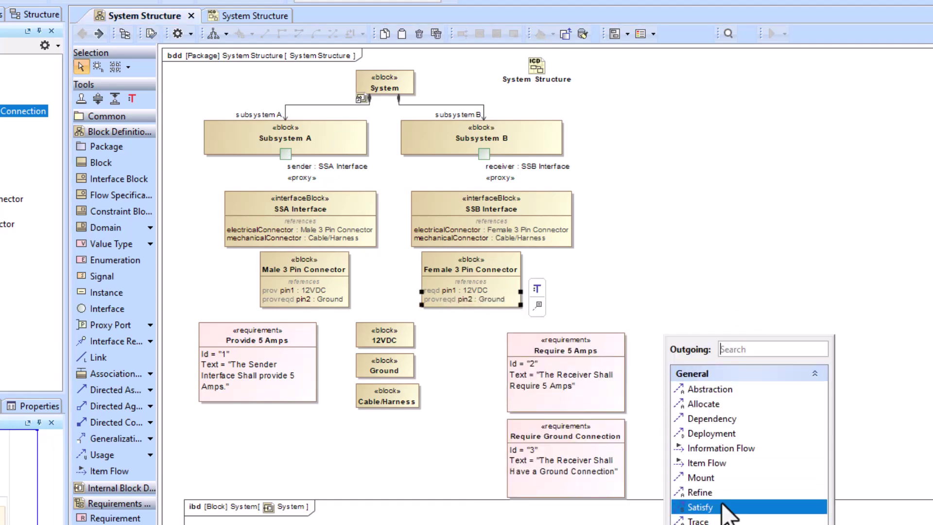
{"action": "left_click", "coordinate": [723, 506]}
{"action": "left_click", "coordinate": [566, 447]}
{"action": "left_click", "coordinate": [794, 374]}
Step: Try to add another Satisfy relation from the Female 3 Pin Connector block, and delete that relation
{"action": "right_click", "coordinate": [382, 228]}
{"action": "mouse_move", "coordinate": [417, 314]}
{"action": "left_click", "coordinate": [559, 329]}
{"action": "left_click", "coordinate": [521, 456]}
{"action": "left_click", "coordinate": [475, 339]}
{"action": "key", "text": "Delete"}
Step: Reposition Require 5 Amps beside the Female 3 Pin Connector block and Require Ground Connection below it
{"action": "left_click_drag", "start_coordinate": [457, 264], "coordinate": [568, 252]}
{"action": "left_click_drag", "start_coordinate": [413, 280], "coordinate": [465, 299]}
{"action": "left_click_drag", "start_coordinate": [542, 255], "coordinate": [490, 231]}
Step: Try to create an outgoing relation from the Female 3 Pin Connector's pin1
{"action": "left_click", "coordinate": [384, 222]}
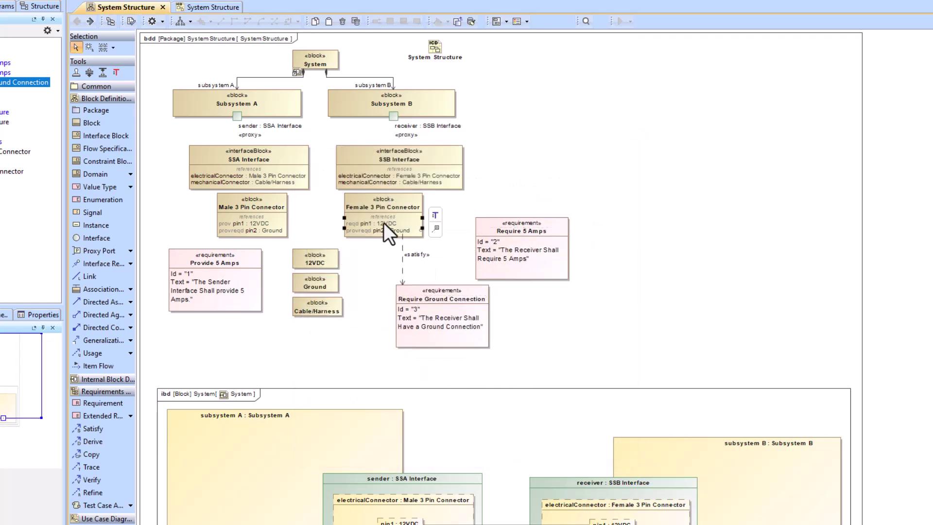
{"action": "right_click", "coordinate": [391, 227]}
{"action": "mouse_move", "coordinate": [427, 314]}
{"action": "left_click", "coordinate": [563, 313]}
{"action": "left_click", "coordinate": [570, 301]}
{"action": "key", "text": "Escape"}
Step: Create a Satisfy relation from the Male 3 Pin Connector's pin1 to the Provide 5 Amps requirement
{"action": "right_click", "coordinate": [240, 224]}
{"action": "mouse_move", "coordinate": [331, 257]}
{"action": "left_click", "coordinate": [418, 262]}
{"action": "left_click", "coordinate": [419, 386]}
{"action": "left_click", "coordinate": [223, 255]}
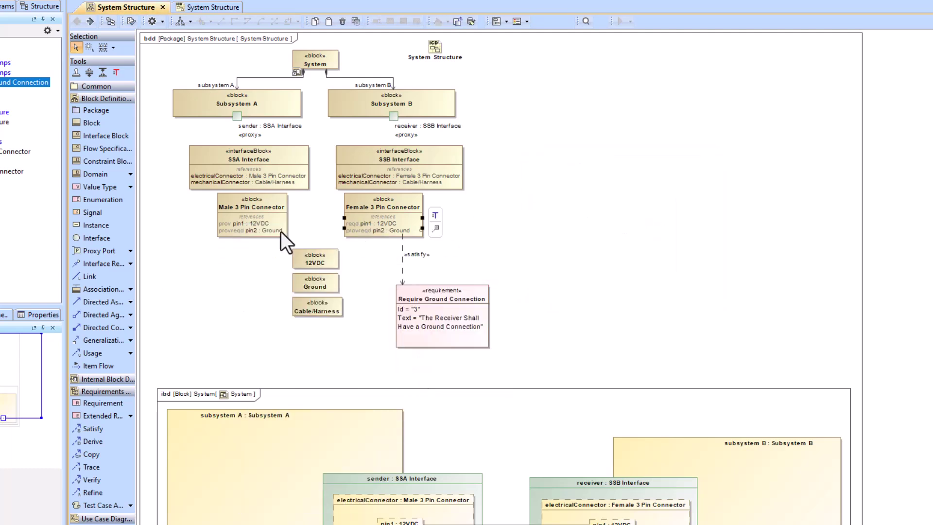
Step: Display the elements related by Satisfy to pin1 of both 3 Pin Connector blocks, excluding Connector relations
{"action": "left_click", "coordinate": [233, 223]}
{"action": "left_click", "coordinate": [380, 224], "text": "shift"}
{"action": "right_click", "coordinate": [381, 225]}
{"action": "mouse_move", "coordinate": [433, 311]}
{"action": "mouse_move", "coordinate": [413, 300]}
{"action": "left_click", "coordinate": [595, 324]}
{"action": "right_click", "coordinate": [385, 224]}
{"action": "left_click", "coordinate": [594, 330]}
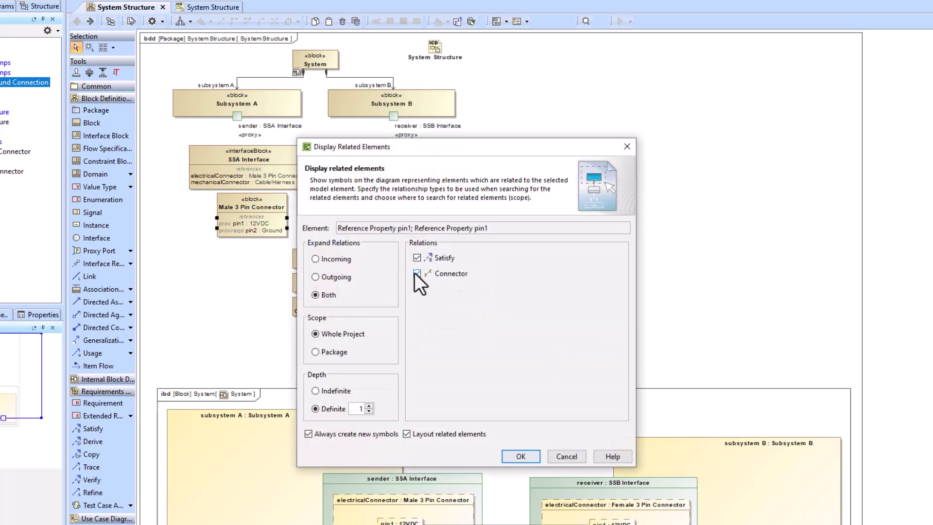
{"action": "left_click", "coordinate": [415, 272]}
{"action": "left_click", "coordinate": [521, 456]}
Step: Arrange Provide 5 Amps below the Male 3 Pin Connector and Require 5 Amps beside the Female one, joined by a straight slanted Satisfy line
{"action": "left_click", "coordinate": [561, 305]}
{"action": "left_click_drag", "start_coordinate": [373, 318], "coordinate": [536, 302]}
{"action": "left_click_drag", "start_coordinate": [362, 259], "coordinate": [318, 287]}
{"action": "left_click_drag", "start_coordinate": [425, 237], "coordinate": [247, 287]}
{"action": "left_click", "coordinate": [496, 278]}
{"action": "left_click", "coordinate": [247, 21]}
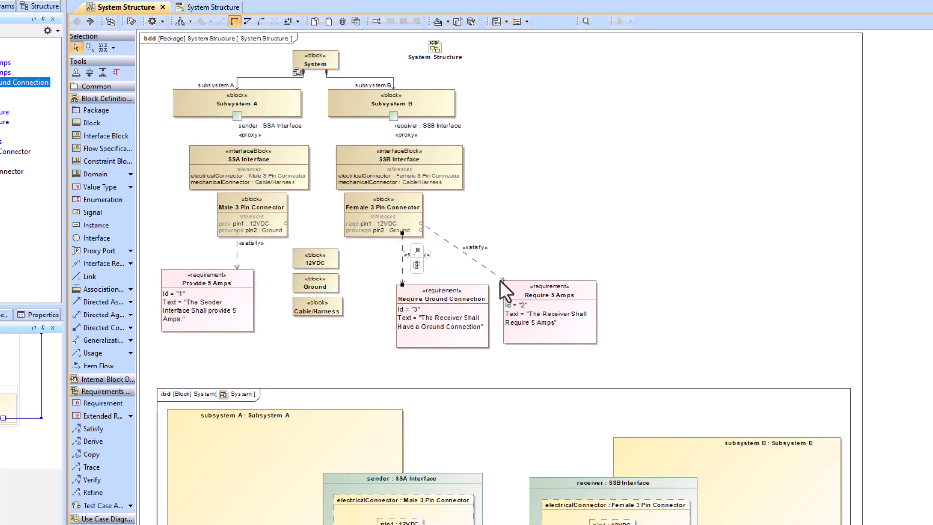
{"action": "left_click_drag", "start_coordinate": [569, 309], "coordinate": [540, 245]}
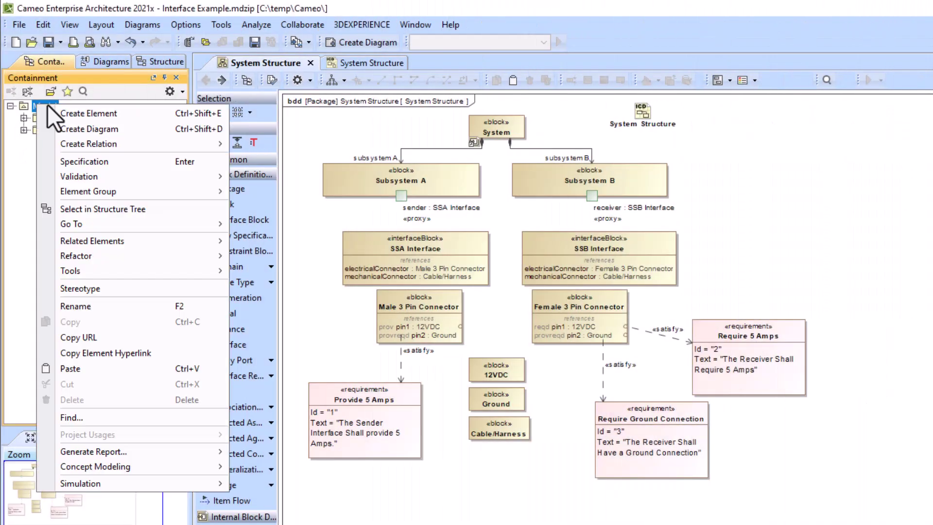
Step: Create a package named Customizations under Model
{"action": "left_click", "coordinate": [50, 112]}
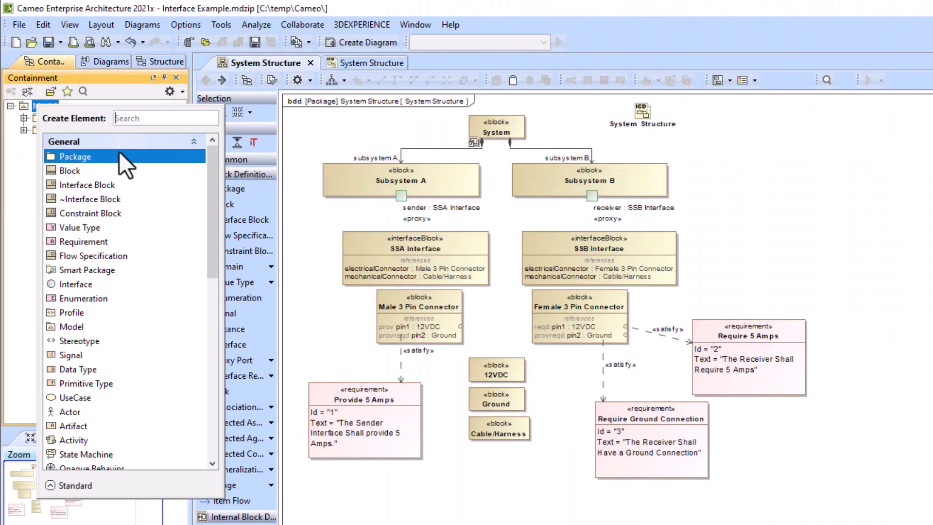
{"action": "left_click", "coordinate": [118, 152]}
{"action": "type", "text": "Customizations"}
{"action": "key", "text": "Return"}
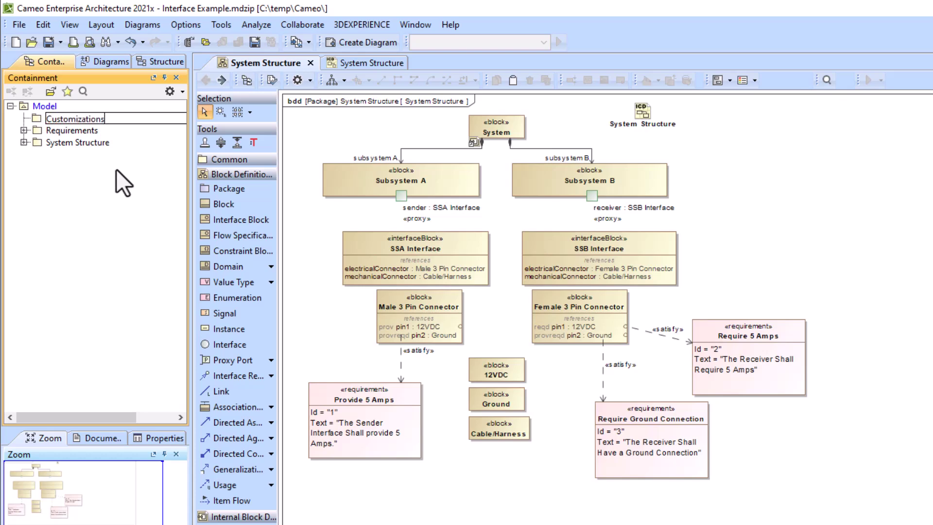
Step: Create a Profile Diagram in the Customizations package
{"action": "right_click", "coordinate": [80, 118]}
{"action": "left_click", "coordinate": [150, 147]}
{"action": "type", "text": "prof"}
{"action": "left_click", "coordinate": [145, 172]}
Step: Add a Customization element named Connector Customization and position it near the upper part of the profile diagram
{"action": "key", "text": "c"}
{"action": "left_click", "coordinate": [392, 220]}
{"action": "type", "text": "Connector Cus"}
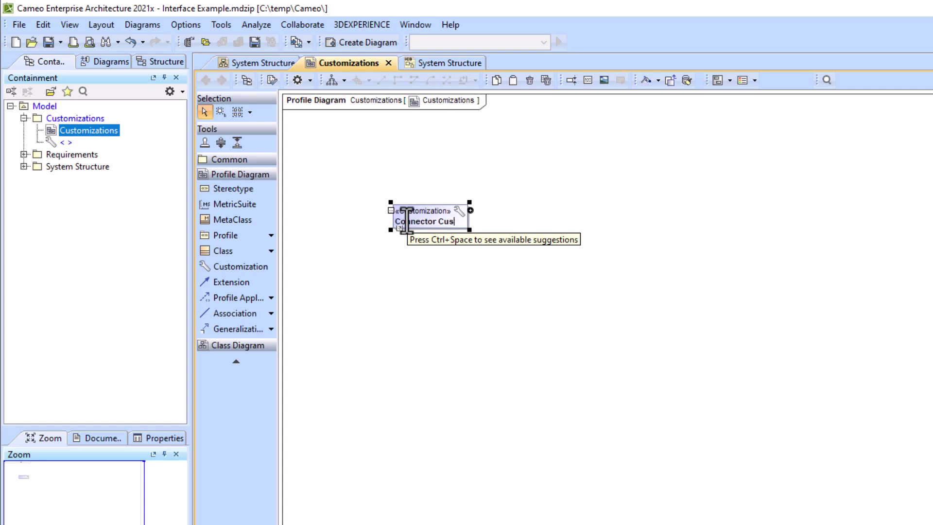
{"action": "left_click", "coordinate": [498, 302]}
{"action": "left_click_drag", "start_coordinate": [453, 223], "coordinate": [484, 199]}
{"action": "left_click", "coordinate": [427, 284]}
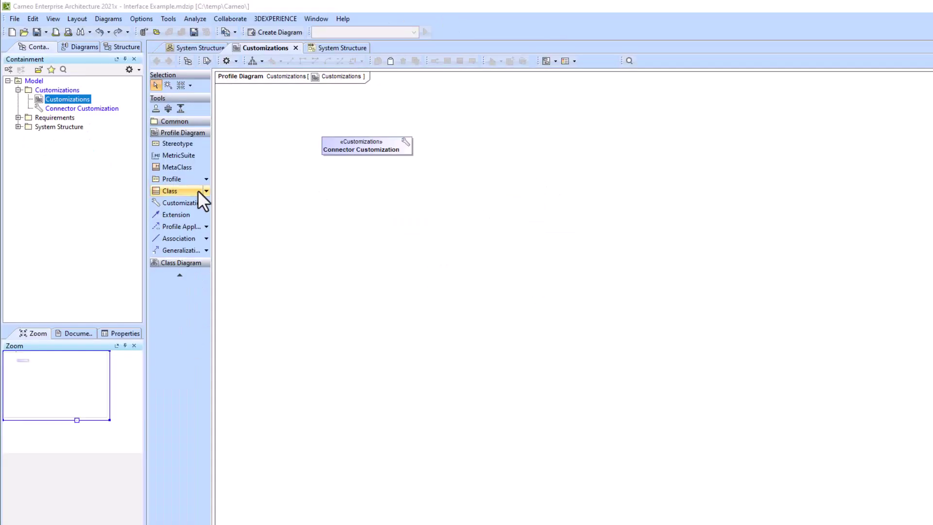
Step: Place the Connector metaclass on the profile diagram
{"action": "left_click", "coordinate": [176, 168]}
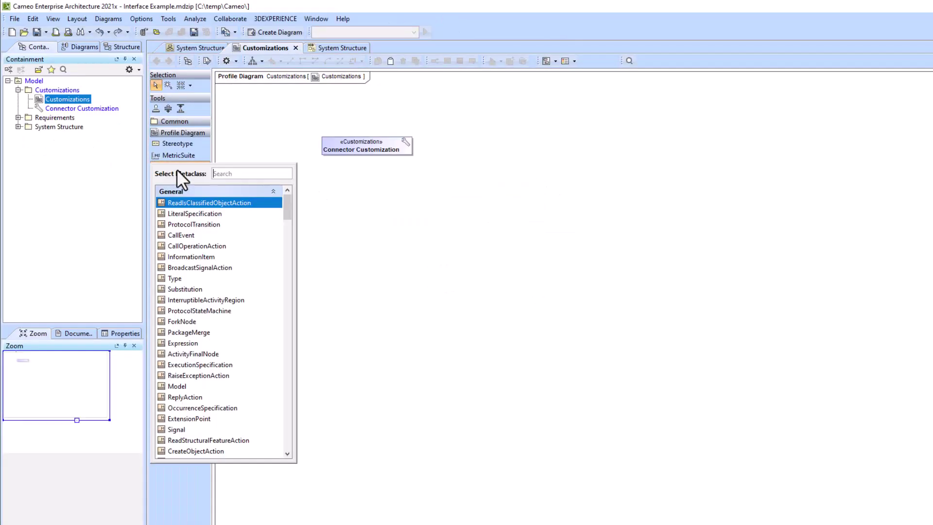
{"action": "scroll", "coordinate": [197, 295], "scroll_direction": "down", "scroll_amount": 3}
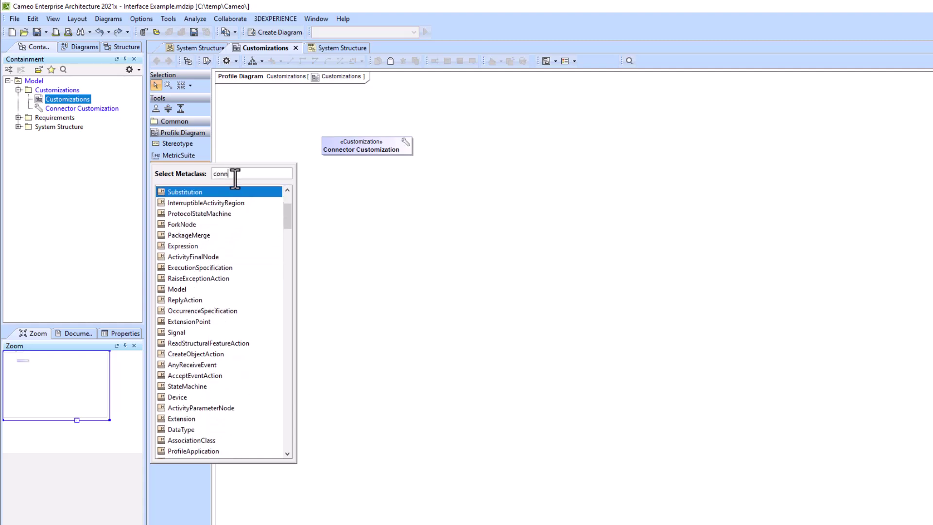
{"action": "left_click", "coordinate": [195, 225]}
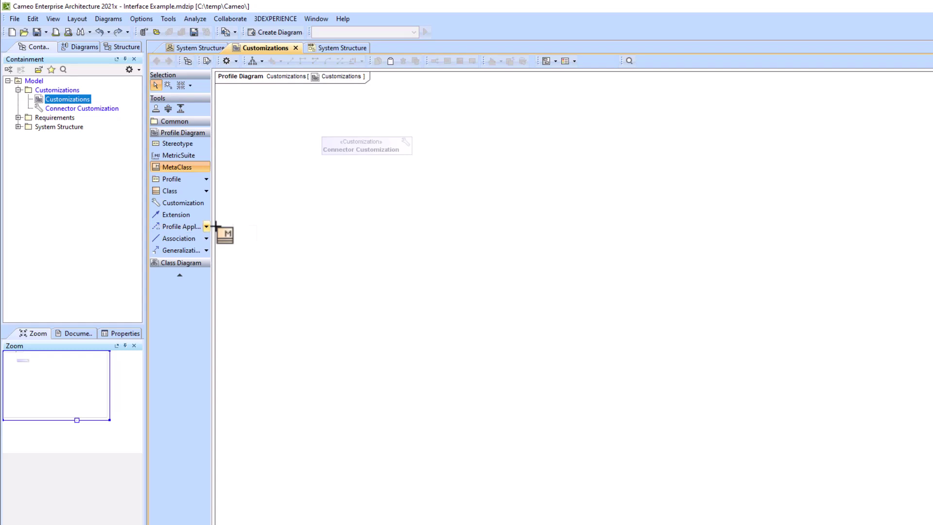
{"action": "left_click", "coordinate": [257, 215]}
{"action": "left_click", "coordinate": [321, 229]}
Step: Assign the Connector metaclass as Connector Customization's customizationTarget and remove the metaclass symbol from the diagram
{"action": "left_click_drag", "start_coordinate": [279, 214], "coordinate": [351, 152]}
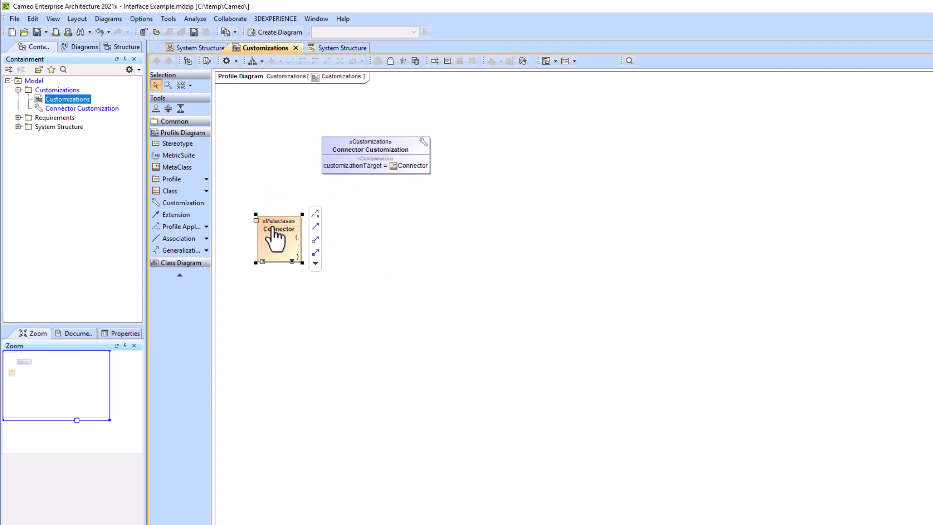
{"action": "key", "text": "Delete"}
{"action": "left_click", "coordinate": [426, 146]}
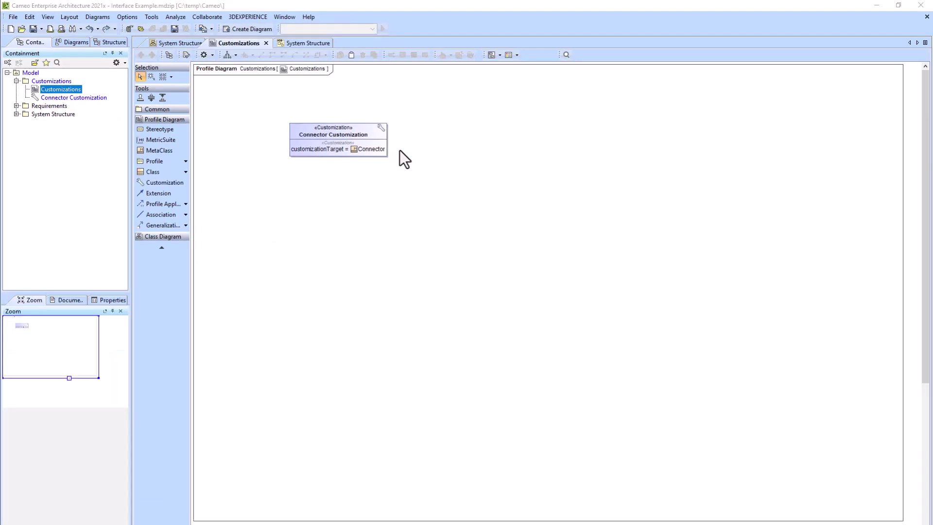
Step: Add a derived property specification named ConnectorEndACustom to Connector Customization and widen the symbol to fit it
{"action": "left_click", "coordinate": [396, 137]}
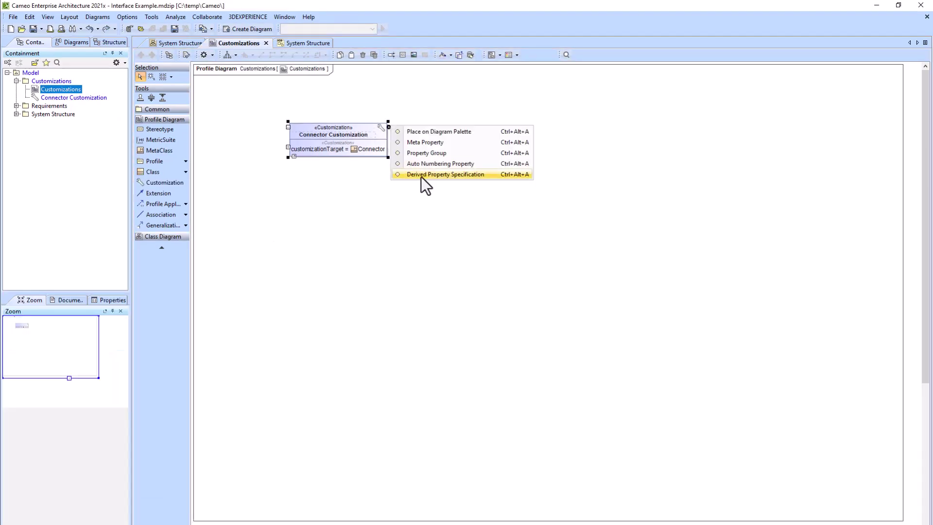
{"action": "left_click", "coordinate": [421, 174]}
{"action": "type", "text": "ConnectorEndACustom"}
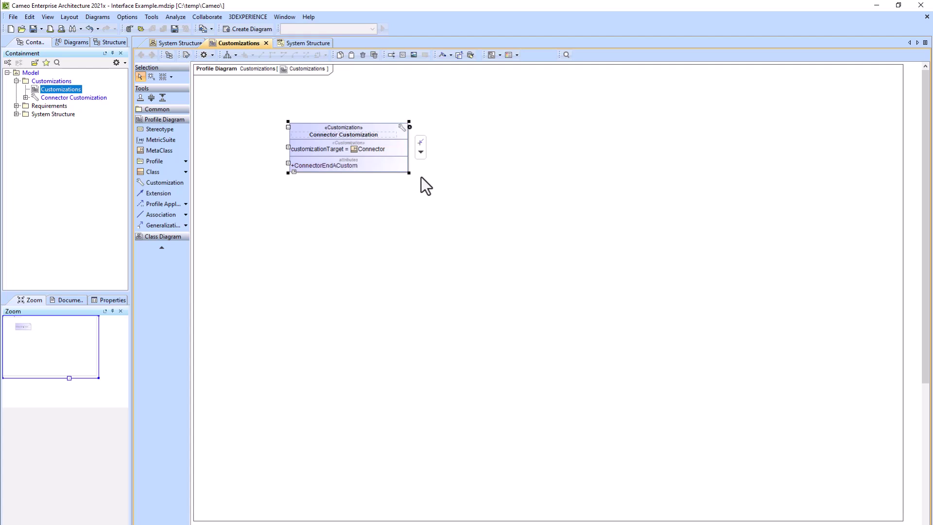
{"action": "key", "text": "Return"}
{"action": "left_click_drag", "start_coordinate": [409, 172], "coordinate": [546, 173]}
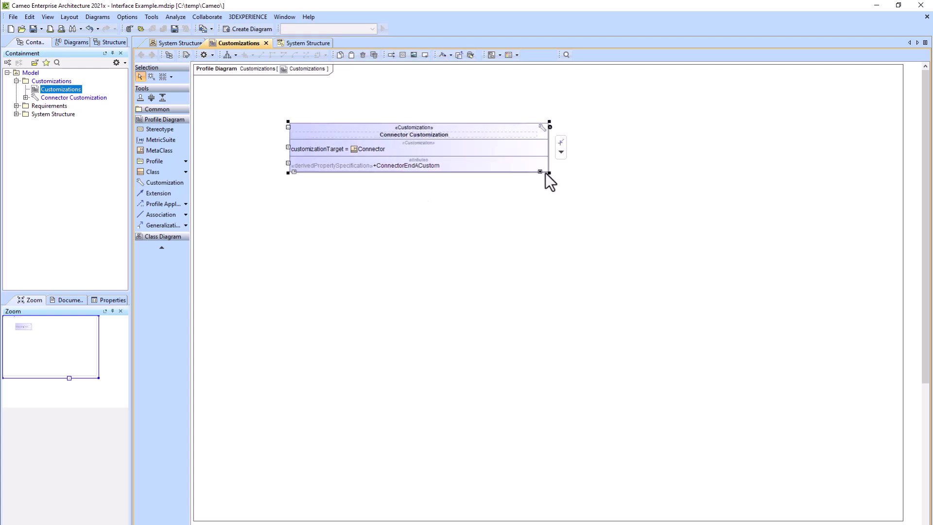
Step: Open the expression of ConnectorEndACustom in Expert mode and create a Script operation in OCL2.0
{"action": "double_click", "coordinate": [390, 167]}
{"action": "left_click", "coordinate": [465, 318]}
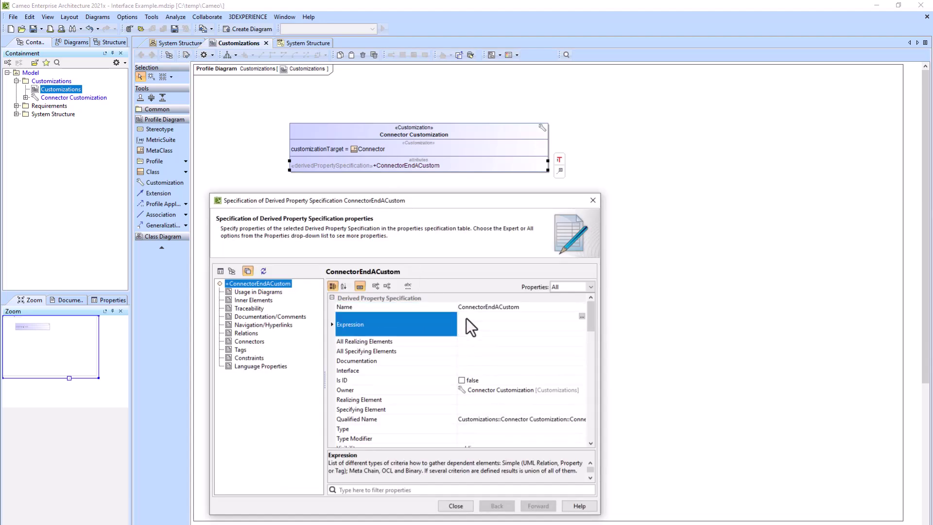
{"action": "left_click", "coordinate": [582, 316]}
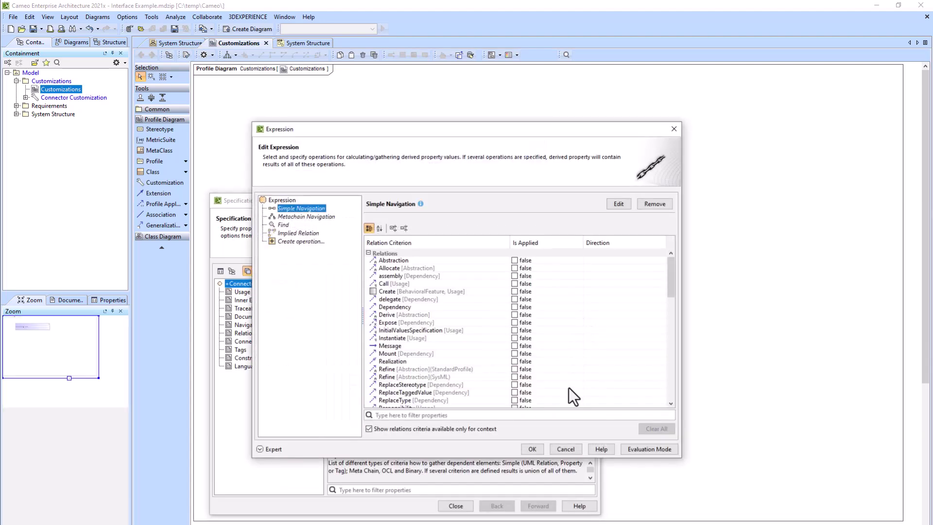
{"action": "left_click", "coordinate": [276, 445]}
{"action": "left_click", "coordinate": [287, 243]}
{"action": "left_click", "coordinate": [493, 349]}
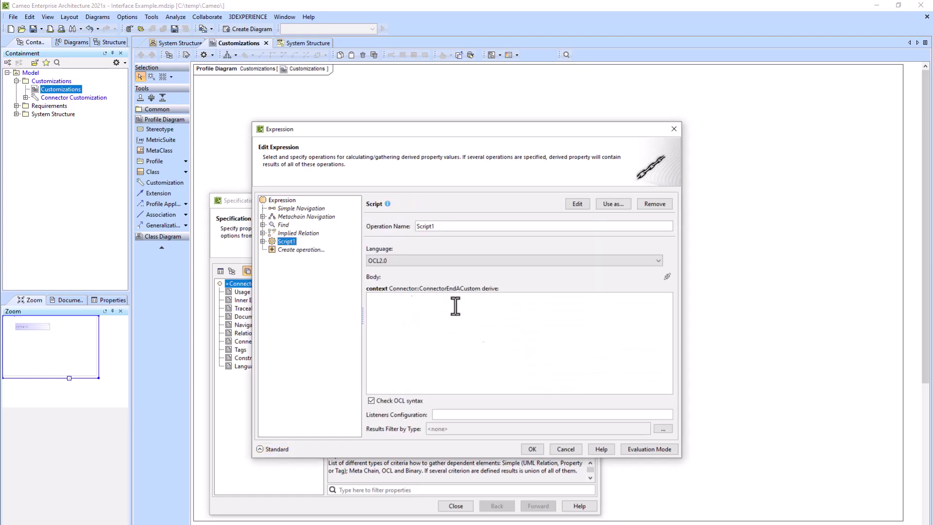
{"action": "left_click", "coordinate": [287, 233]}
{"action": "left_click", "coordinate": [287, 225]}
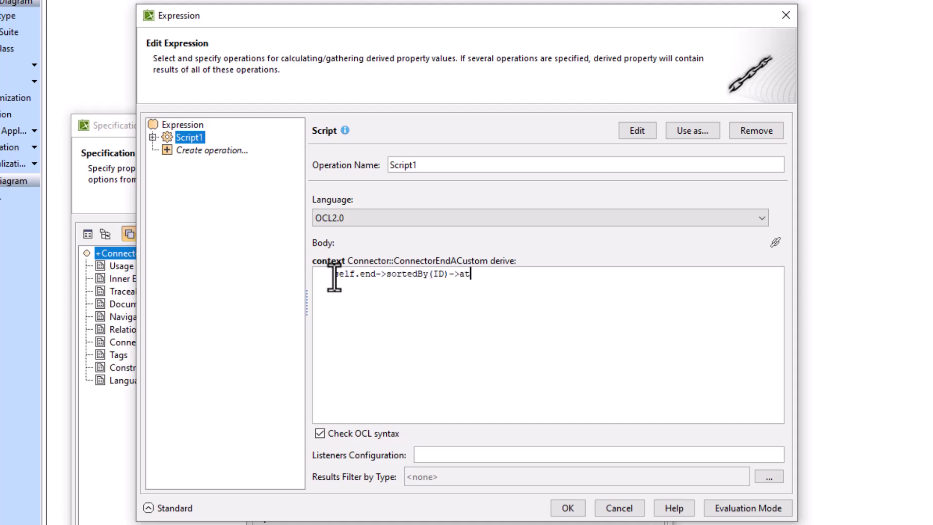
Step: Set the ConnectorEndACustom script body to self.end->sortedBy(ID)->at(1) without leading spaces, and close its specification
{"action": "left_click_drag", "start_coordinate": [515, 274], "coordinate": [327, 274]}
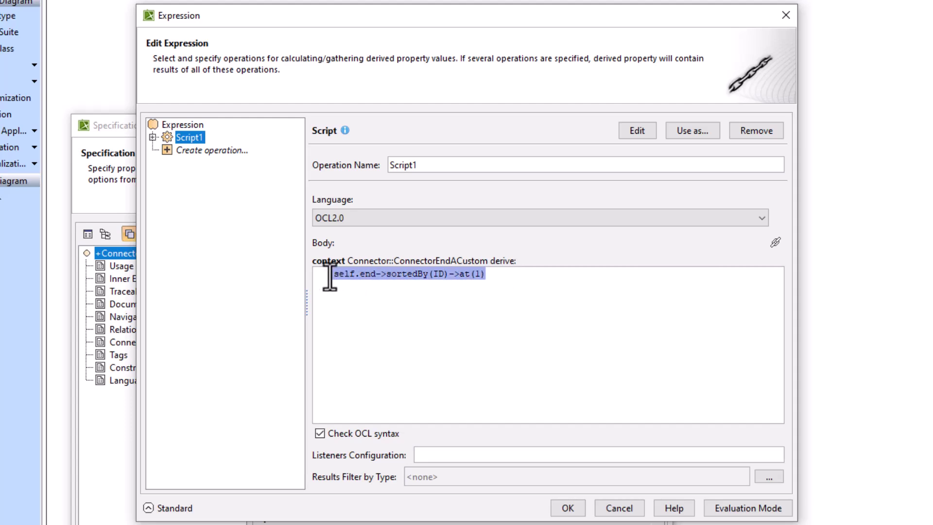
{"action": "left_click", "coordinate": [334, 274]}
{"action": "key", "text": "BackSpace"}
{"action": "key", "text": "BackSpace"}
{"action": "key", "text": "BackSpace"}
{"action": "key", "text": "BackSpace"}
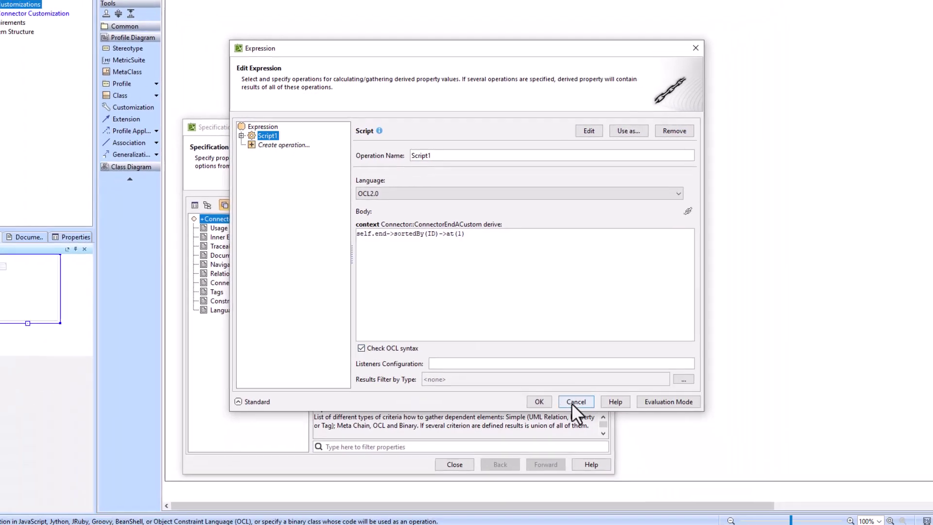
{"action": "left_click", "coordinate": [568, 508]}
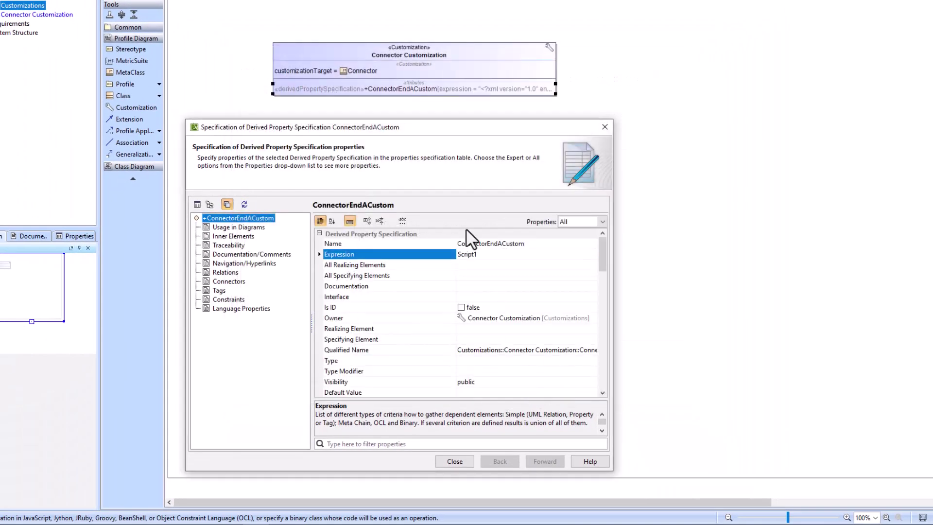
{"action": "left_click", "coordinate": [455, 463]}
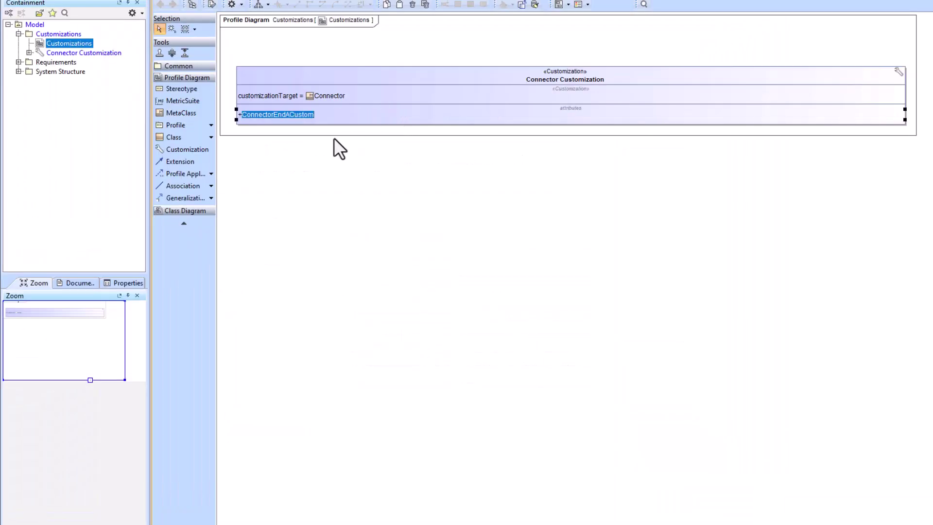
Step: Set the multiplicity of ConnectorEndACustom to 0..1
{"action": "right_click", "coordinate": [305, 119]}
{"action": "left_click", "coordinate": [368, 124]}
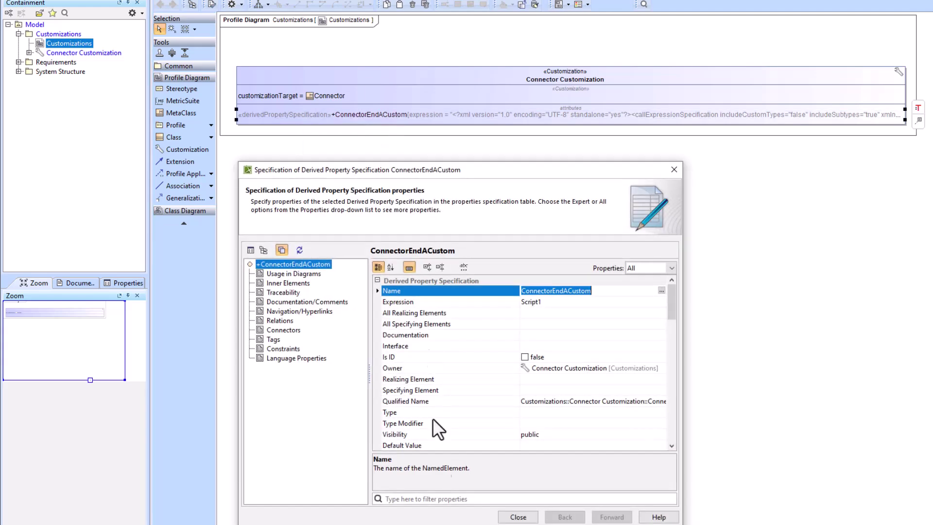
{"action": "type", "text": "mult"}
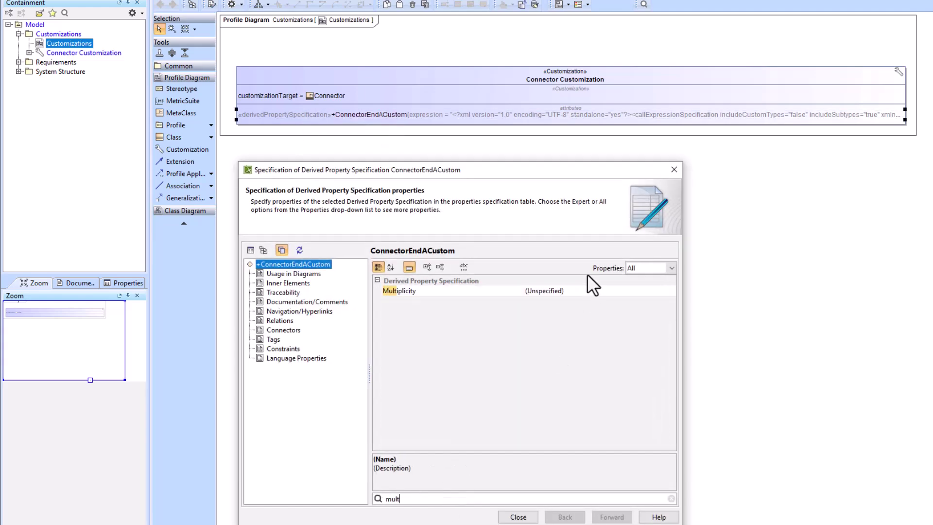
{"action": "left_click", "coordinate": [578, 291]}
{"action": "left_click", "coordinate": [543, 323]}
{"action": "left_click", "coordinate": [518, 516]}
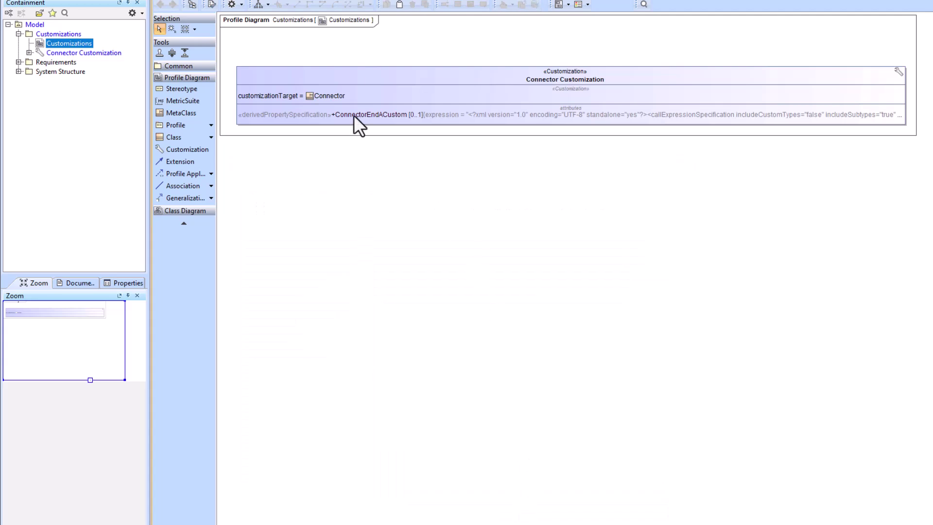
Step: Duplicate the ConnectorEndACustom property within Connector Customization in the containment tree
{"action": "key", "text": "alt+b"}
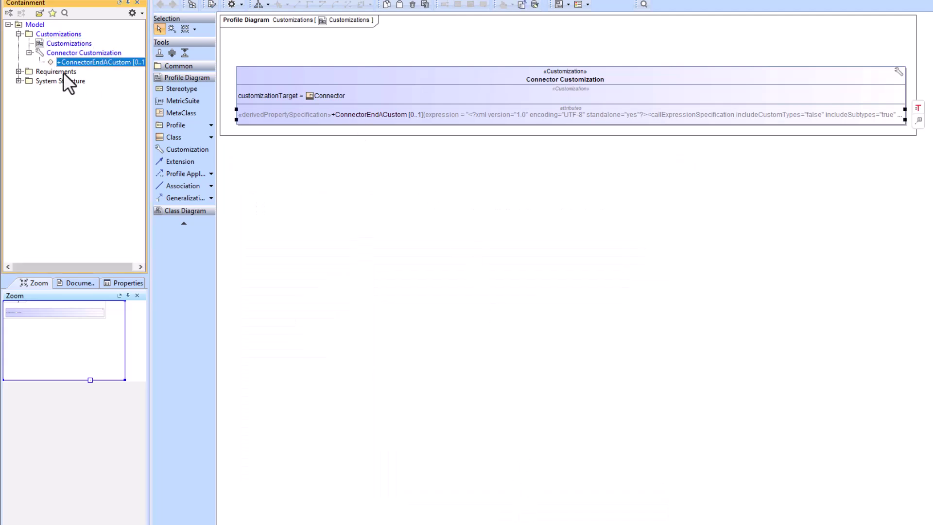
{"action": "left_click", "coordinate": [57, 52]}
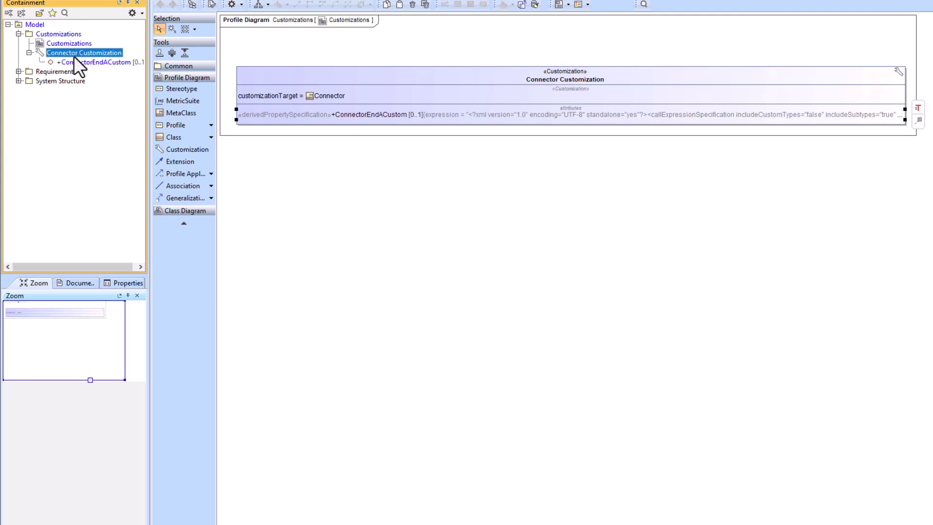
{"action": "key", "text": "ctrl+v"}
Step: Rename the duplicated property as ConnectorEndBCustom
{"action": "left_click", "coordinate": [398, 121]}
{"action": "left_click", "coordinate": [348, 121]}
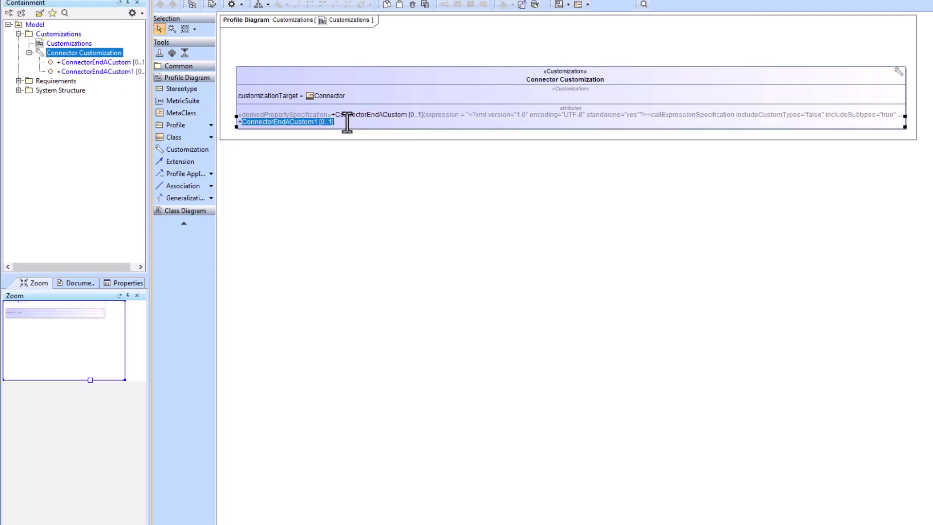
{"action": "left_click", "coordinate": [288, 122]}
{"action": "type", "text": "B"}
{"action": "left_click", "coordinate": [319, 121]}
{"action": "key", "text": "BackSpace"}
{"action": "left_click", "coordinate": [368, 170]}
Step: Change the ConnectorEndBCustom script body to self.end->sortedBy(ID)->at(2) and close its specification
{"action": "double_click", "coordinate": [374, 121]}
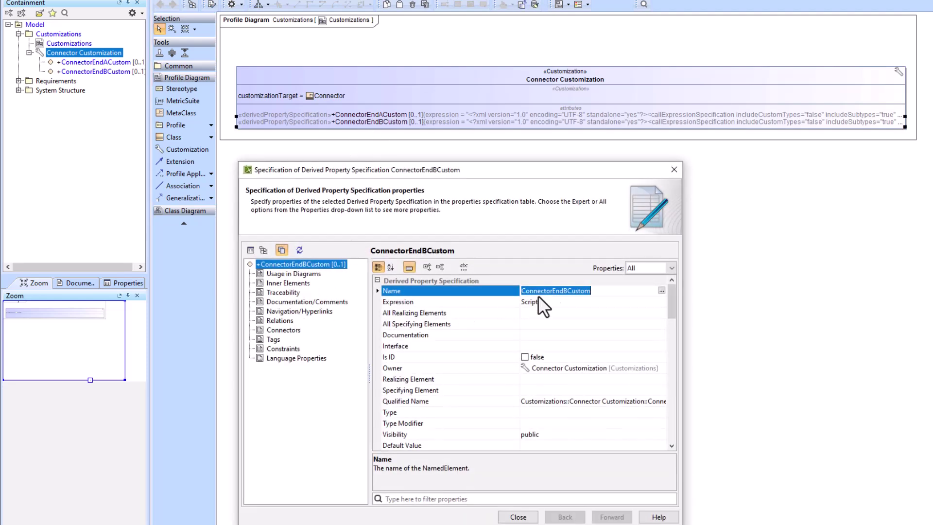
{"action": "left_click", "coordinate": [650, 302]}
{"action": "left_click", "coordinate": [661, 301]}
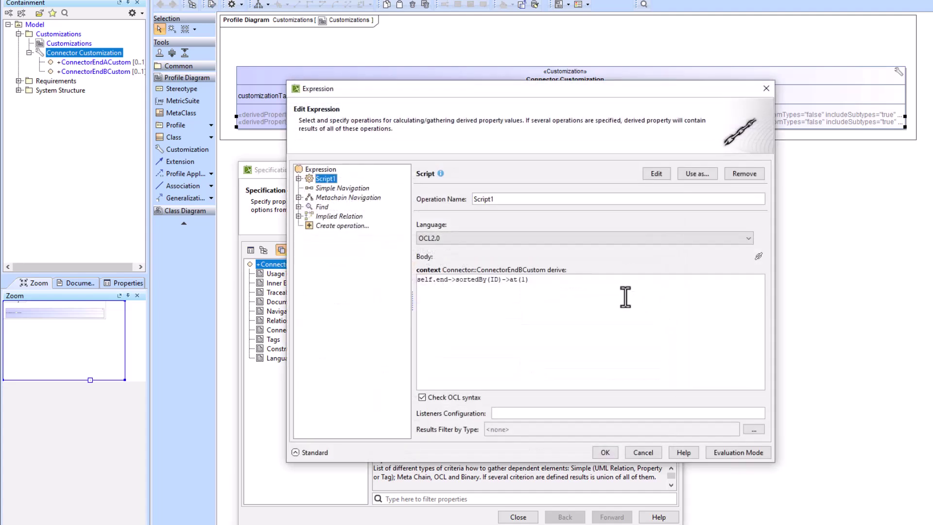
{"action": "double_click", "coordinate": [523, 280]}
{"action": "type", "text": "2"}
{"action": "left_click", "coordinate": [298, 179]}
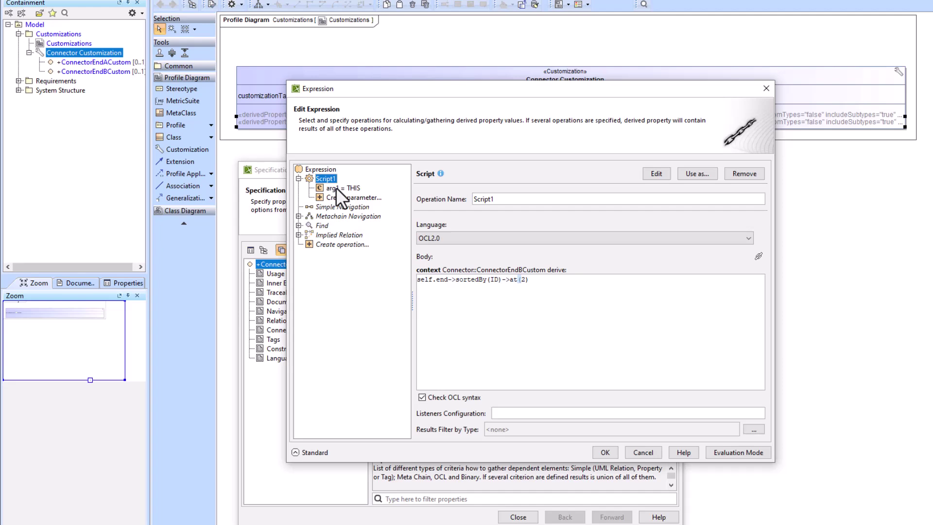
{"action": "left_click", "coordinate": [336, 188]}
{"action": "left_click", "coordinate": [320, 179]}
{"action": "left_click", "coordinate": [605, 452]}
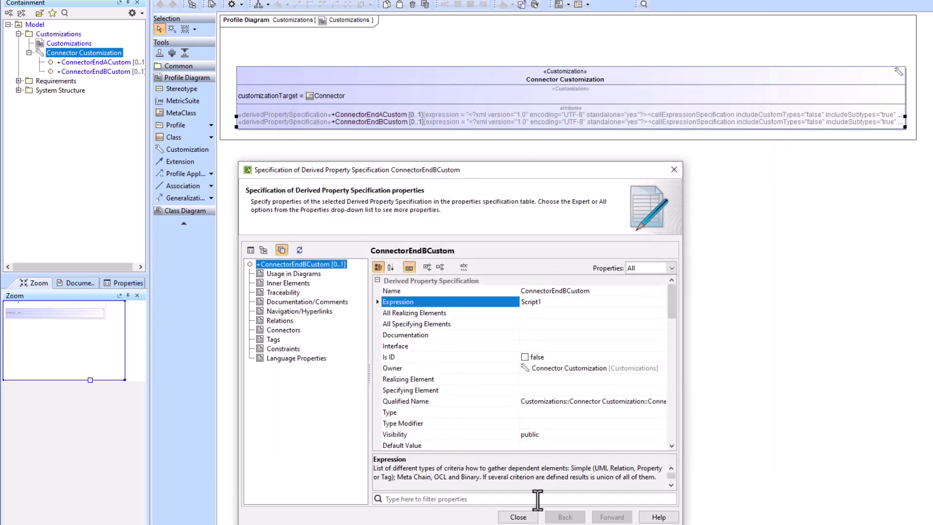
{"action": "left_click", "coordinate": [519, 517]}
{"action": "left_click", "coordinate": [50, 1]}
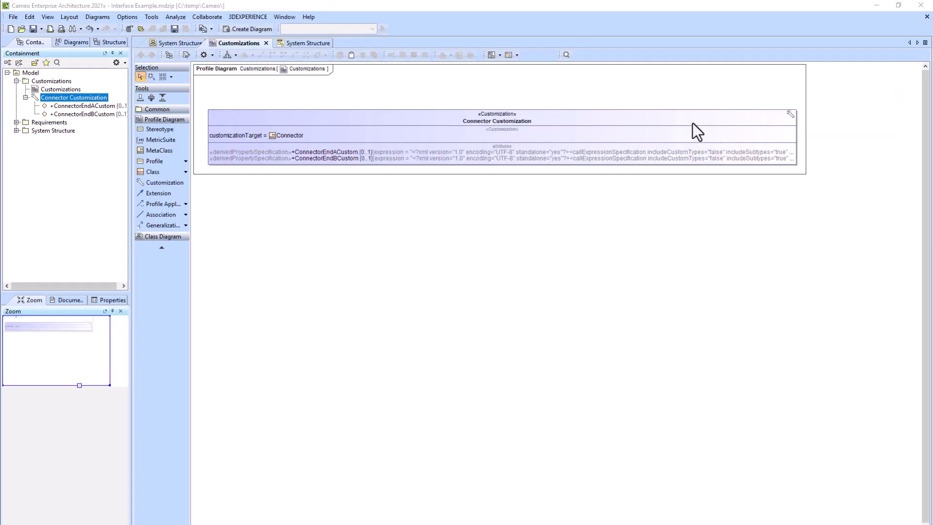
Step: Add a derived property specification named ConnectorEndARole to the Connector Customization element
{"action": "left_click", "coordinate": [787, 82]}
{"action": "left_click", "coordinate": [907, 70]}
{"action": "left_click", "coordinate": [927, 122]}
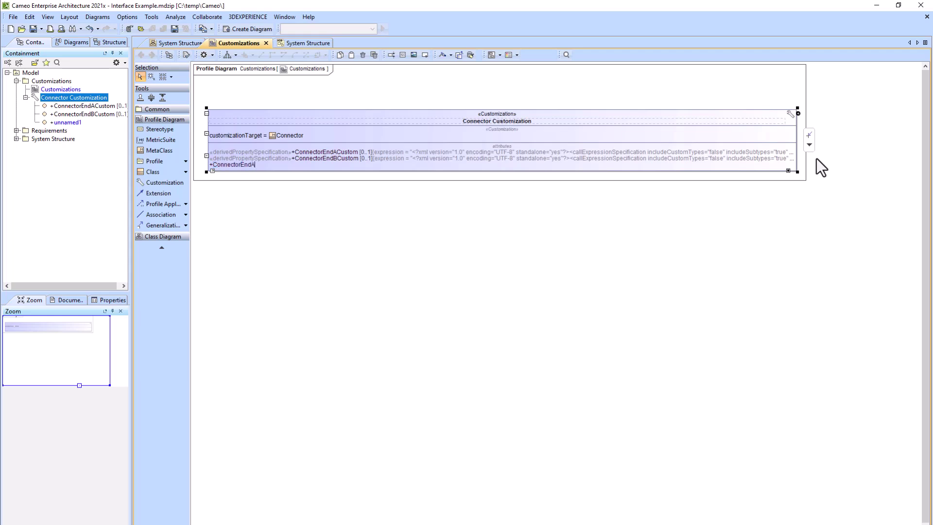
{"action": "key", "text": "Return"}
{"action": "double_click", "coordinate": [324, 166]}
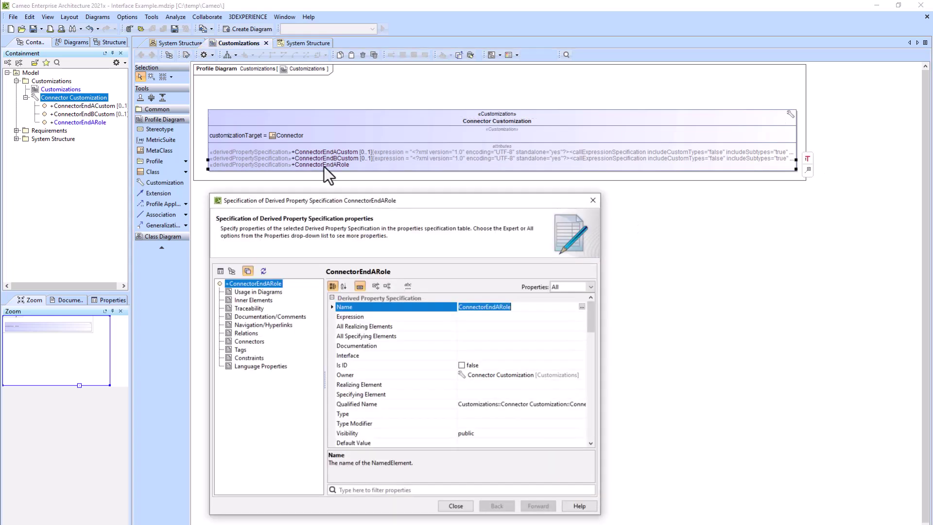
{"action": "left_click", "coordinate": [478, 324]}
{"action": "left_click", "coordinate": [581, 317]}
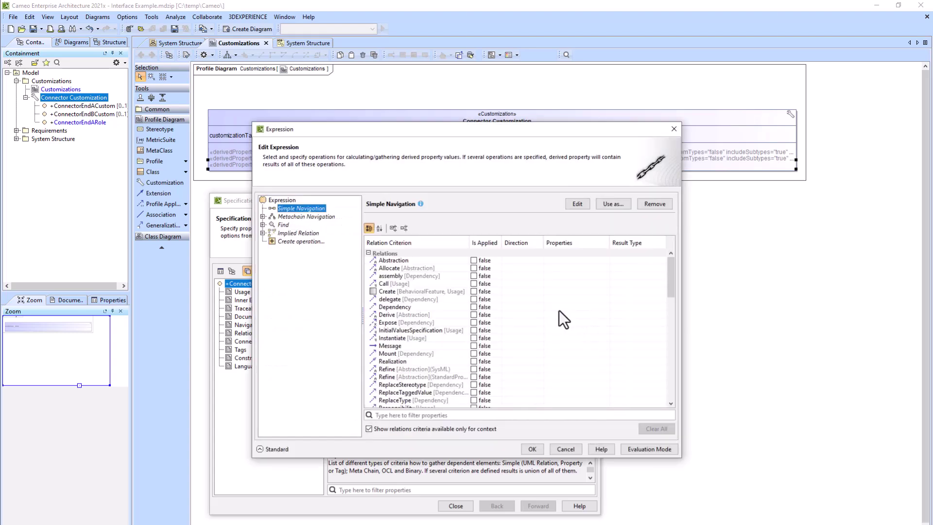
{"action": "left_click", "coordinate": [310, 208]}
{"action": "left_click", "coordinate": [287, 217]}
{"action": "key", "text": "Delete"}
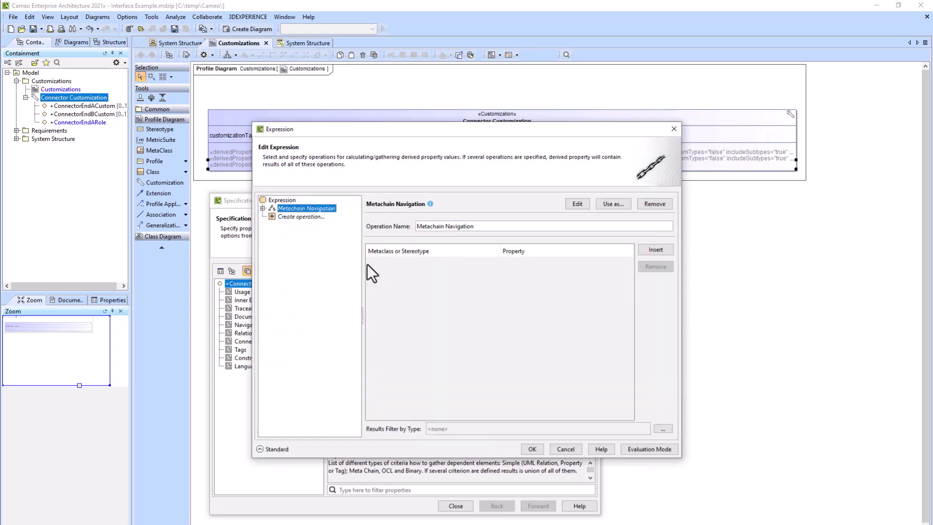
{"action": "left_click", "coordinate": [655, 250]}
{"action": "left_click", "coordinate": [535, 264]}
{"action": "left_click", "coordinate": [630, 263]}
{"action": "type", "text": "Connec"}
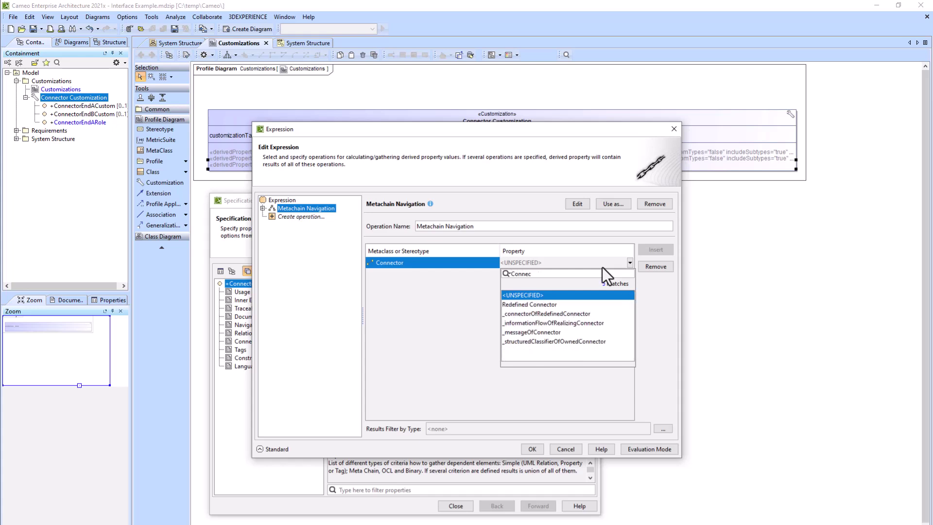
{"action": "type", "text": "t"}
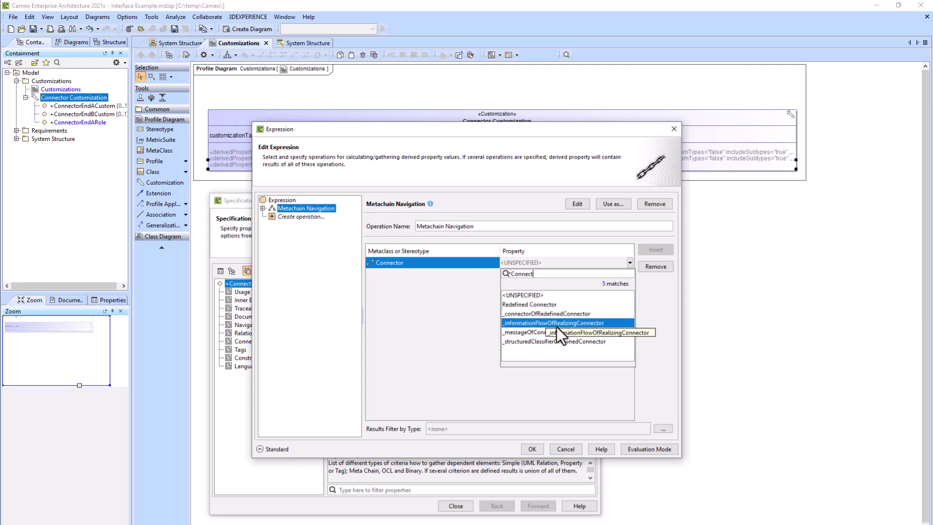
{"action": "key", "text": "Escape"}
{"action": "left_click", "coordinate": [564, 449]}
{"action": "left_click", "coordinate": [456, 505]}
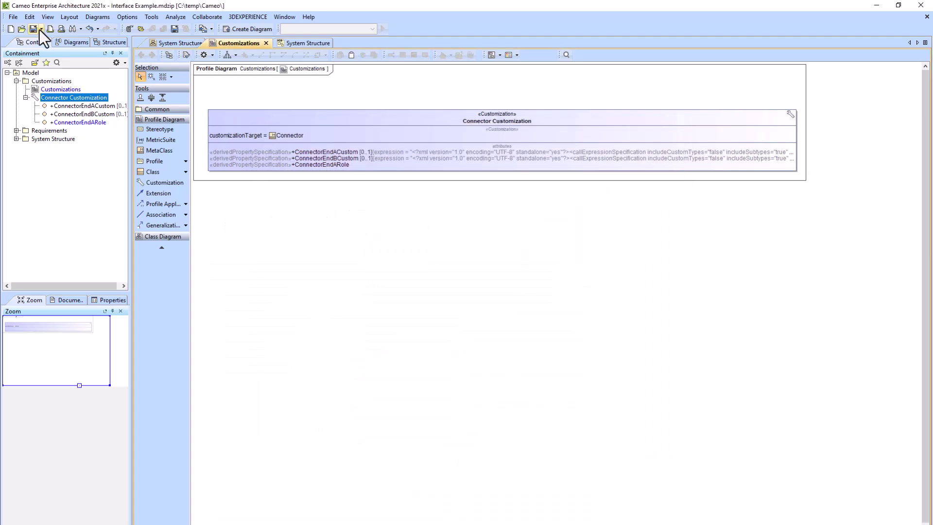
Step: Refresh the diagram view
{"action": "left_click", "coordinate": [13, 17]}
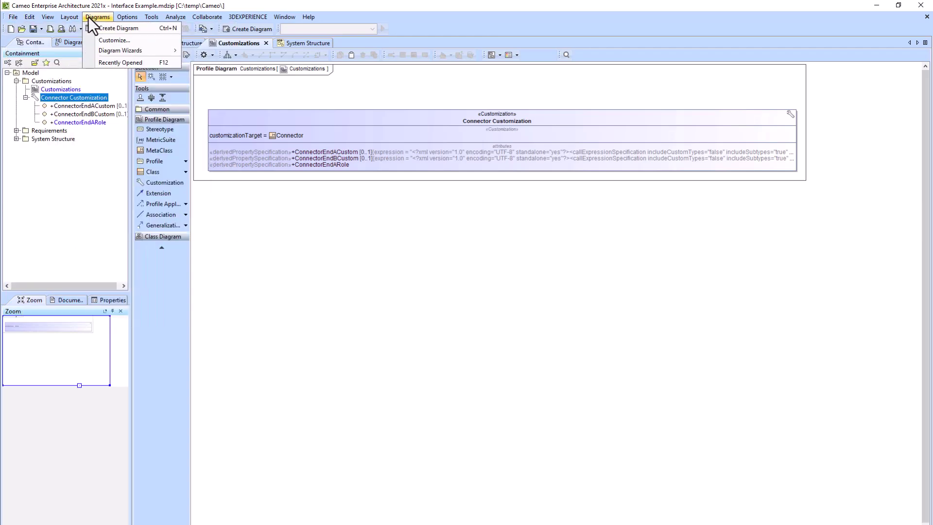
{"action": "mouse_move", "coordinate": [150, 16]}
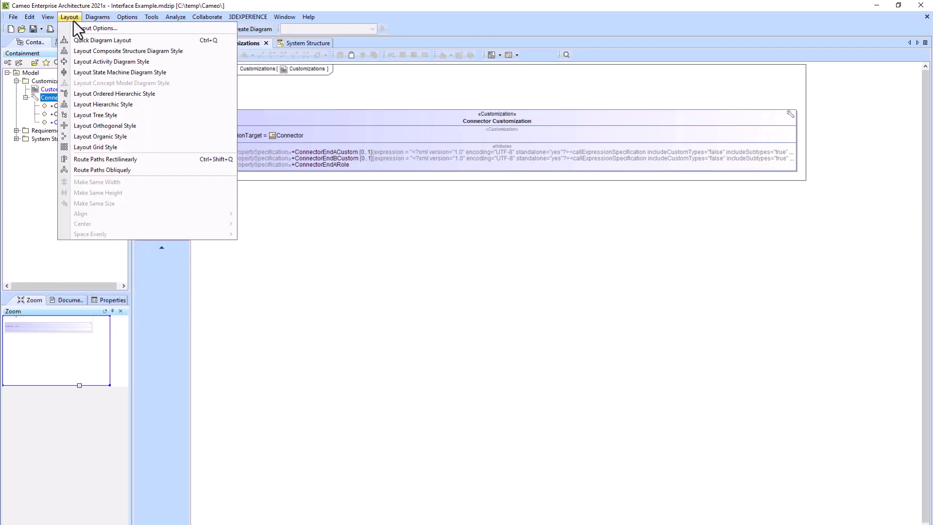
{"action": "mouse_move", "coordinate": [31, 21]}
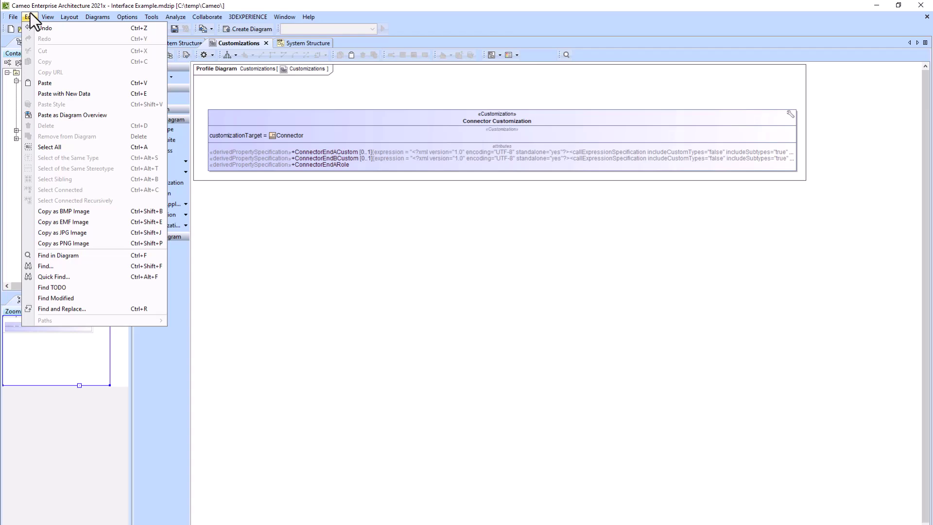
{"action": "key", "text": "alt+Tab"}
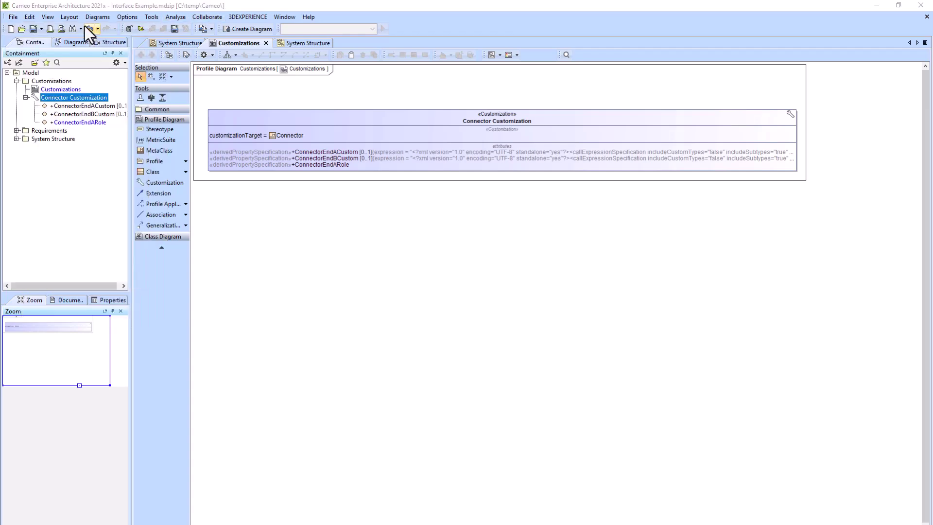
{"action": "left_click", "coordinate": [68, 19]}
{"action": "mouse_move", "coordinate": [47, 19]}
{"action": "left_click", "coordinate": [71, 82]}
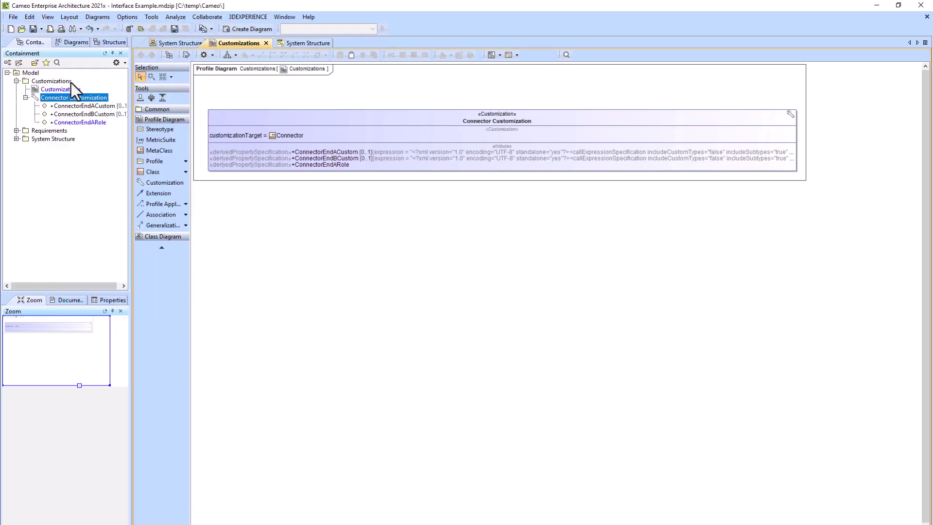
Step: Open ConnectorEndARole's expression and remove every operation except Metachain Navigation
{"action": "double_click", "coordinate": [313, 165]}
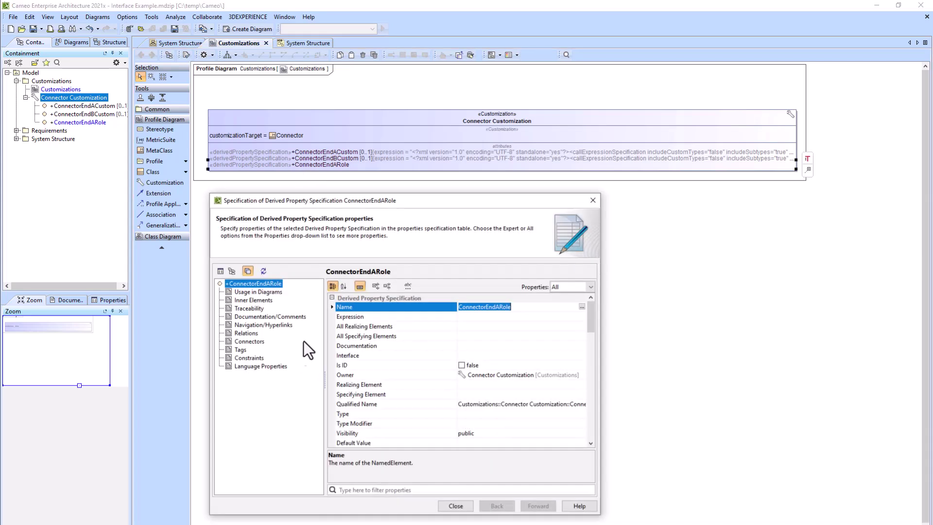
{"action": "left_click", "coordinate": [381, 316]}
{"action": "left_click", "coordinate": [582, 317]}
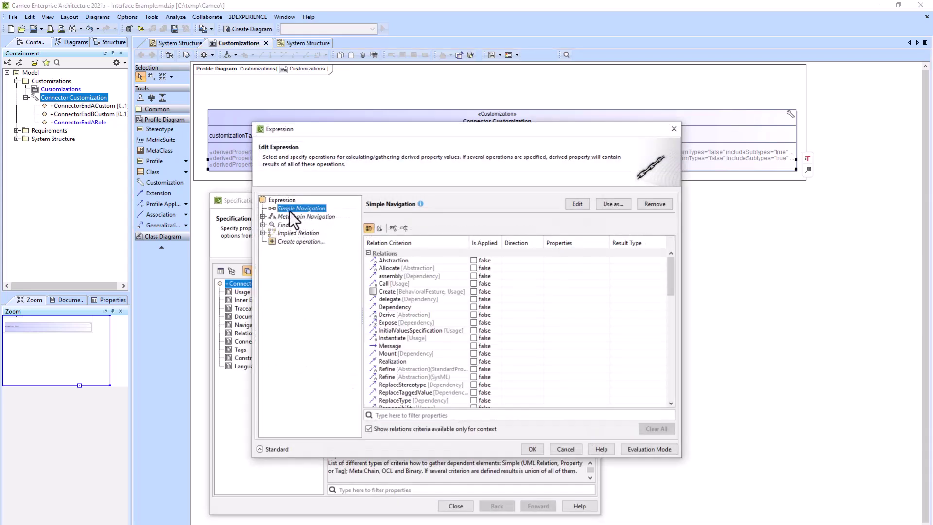
{"action": "key", "text": "Delete"}
{"action": "left_click", "coordinate": [286, 215]}
{"action": "key", "text": "Delete"}
{"action": "key", "text": "Delete"}
{"action": "left_click", "coordinate": [300, 211]}
Step: Insert a Connector row in the metachain and set its property to Connector End A Custom
{"action": "left_click", "coordinate": [657, 252]}
{"action": "left_click", "coordinate": [626, 264]}
{"action": "left_click", "coordinate": [628, 265]}
{"action": "type", "text": "Conn"}
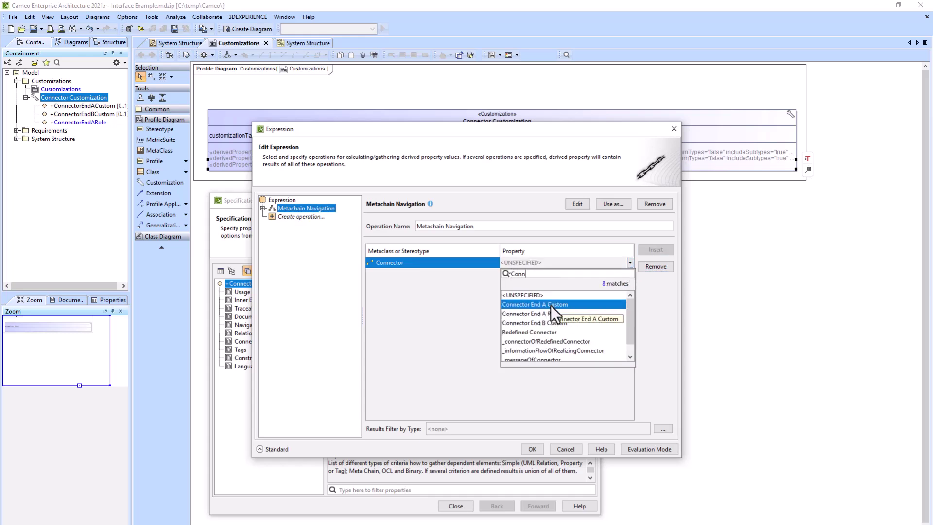
{"action": "left_click", "coordinate": [550, 306]}
Step: Insert a second metachain row for ConnectorEnd with the Role property, then confirm the expression and close the specification
{"action": "left_click", "coordinate": [658, 250]}
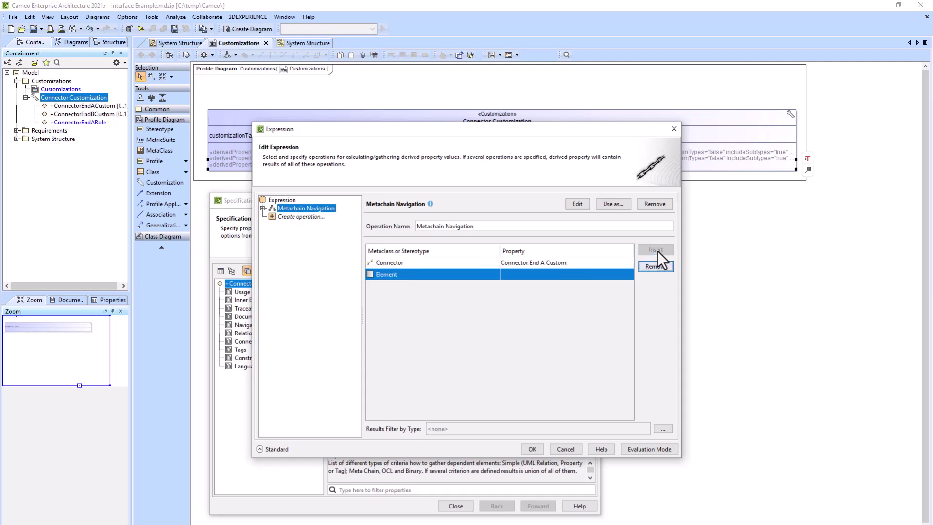
{"action": "left_click", "coordinate": [480, 269]}
{"action": "left_click", "coordinate": [495, 275]}
{"action": "left_click", "coordinate": [391, 352]}
{"action": "left_click", "coordinate": [553, 276]}
{"action": "left_click", "coordinate": [629, 274]}
{"action": "type", "text": "Role"}
{"action": "left_click", "coordinate": [515, 317]}
{"action": "left_click", "coordinate": [532, 448]}
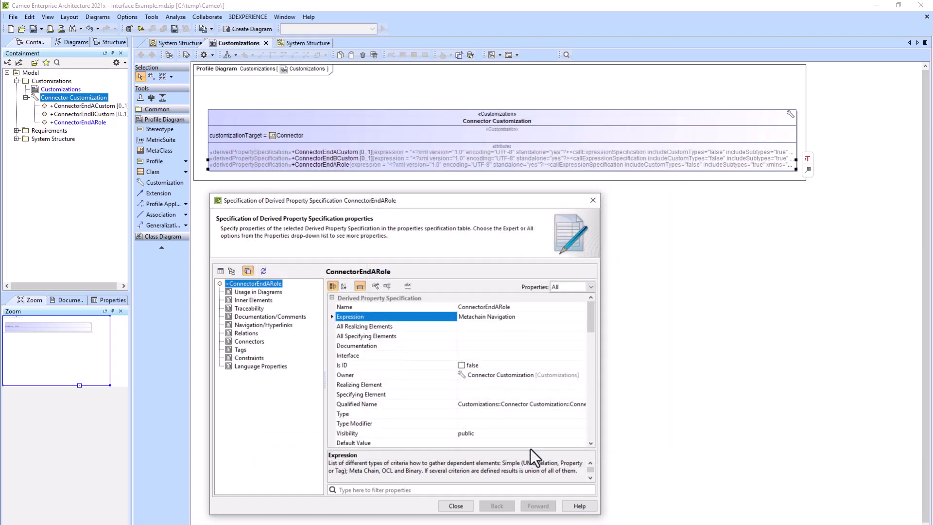
{"action": "left_click", "coordinate": [458, 506]}
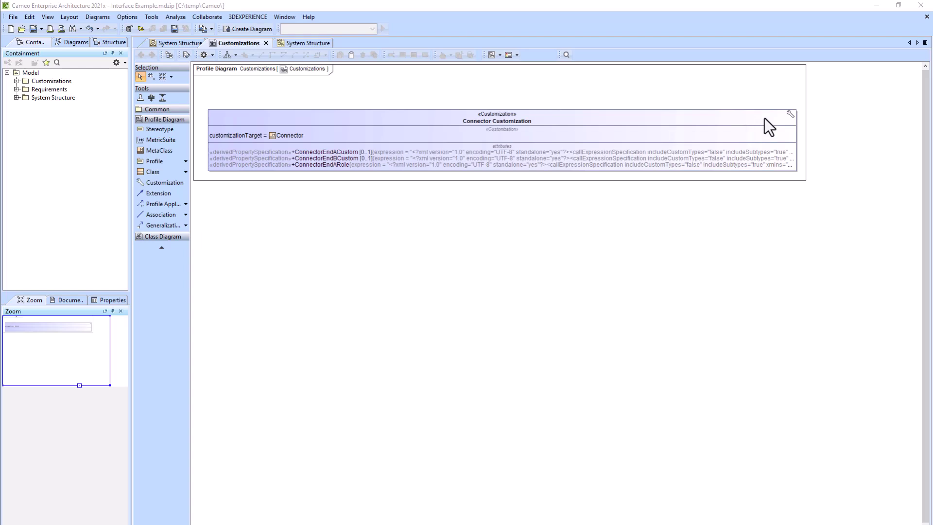
Step: Add a derived property specification named ConnectorEndBRole to Connector Customization
{"action": "left_click", "coordinate": [765, 119]}
{"action": "left_click", "coordinate": [798, 113]}
{"action": "left_click", "coordinate": [815, 160]}
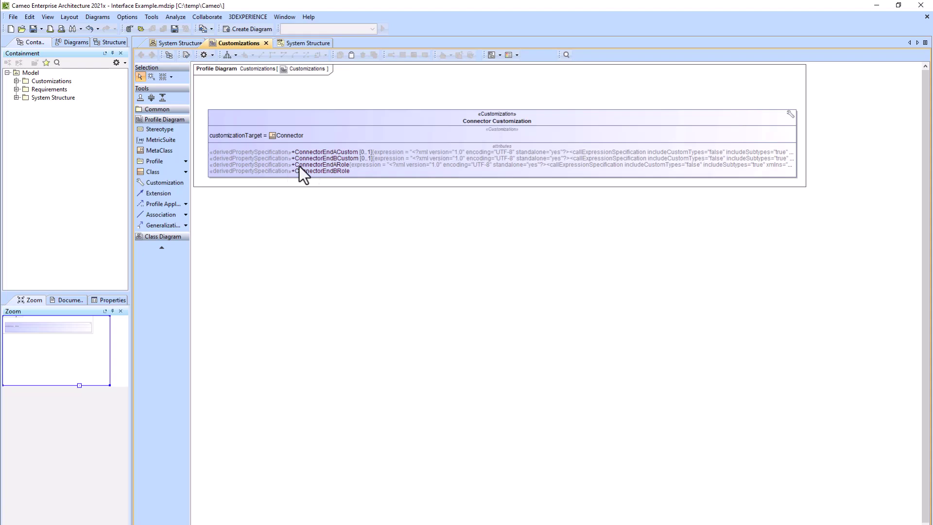
Step: Open ConnectorEndBRole's expression and keep only its Metachain Navigation operation
{"action": "double_click", "coordinate": [329, 171]}
{"action": "left_click", "coordinate": [645, 253]}
{"action": "left_click", "coordinate": [645, 253]}
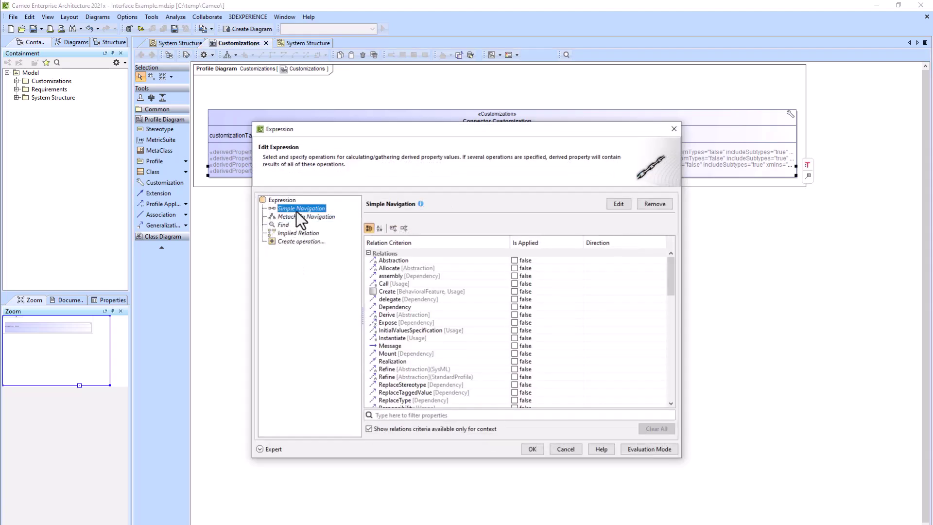
{"action": "left_click", "coordinate": [297, 217]}
Step: Set the metachain's Connector row to the property Connector End B Custom
{"action": "left_click", "coordinate": [630, 242]}
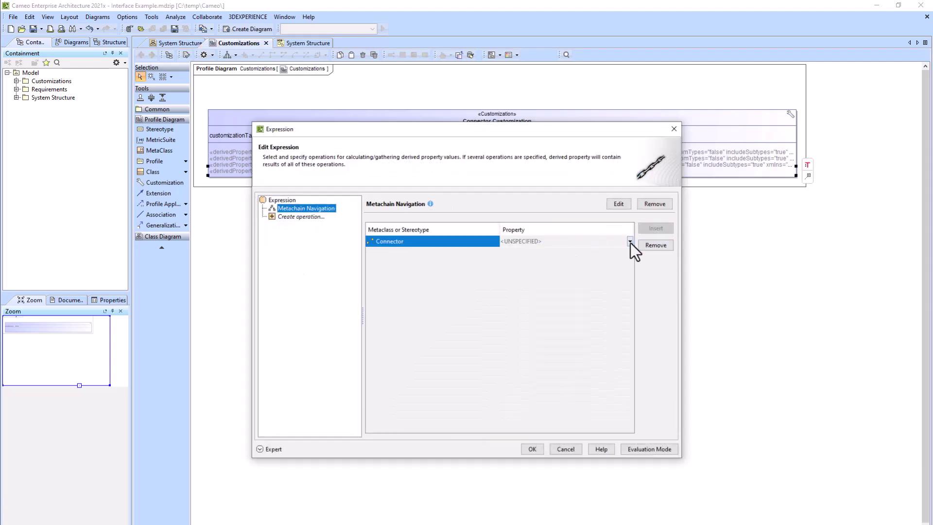
{"action": "left_click", "coordinate": [631, 242]}
{"action": "type", "text": "Connecotr"}
{"action": "key", "text": "BackSpace"}
{"action": "key", "text": "BackSpace"}
{"action": "key", "text": "BackSpace"}
{"action": "type", "text": "t"}
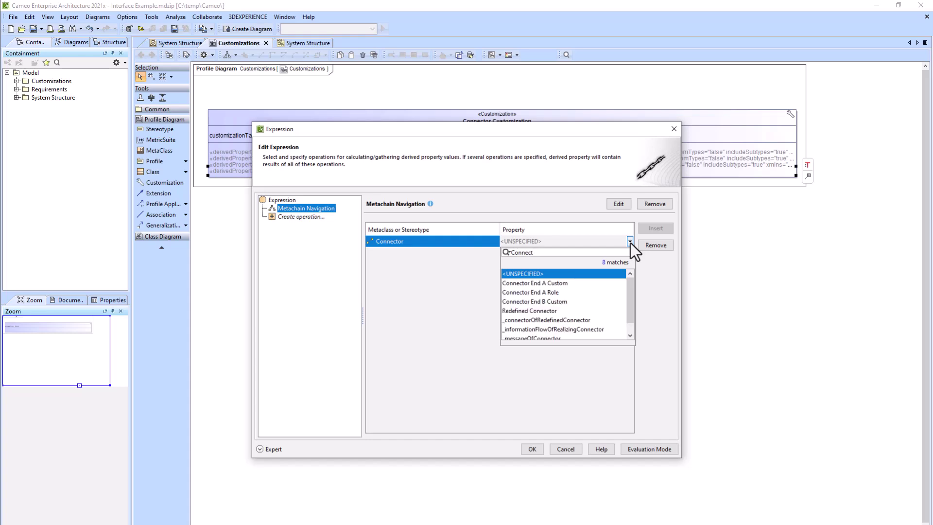
{"action": "left_click", "coordinate": [536, 301]}
Step: Set the second metachain row to ConnectorEnd with the Role property and confirm ConnectorEndBRole's expression
{"action": "left_click", "coordinate": [495, 253]}
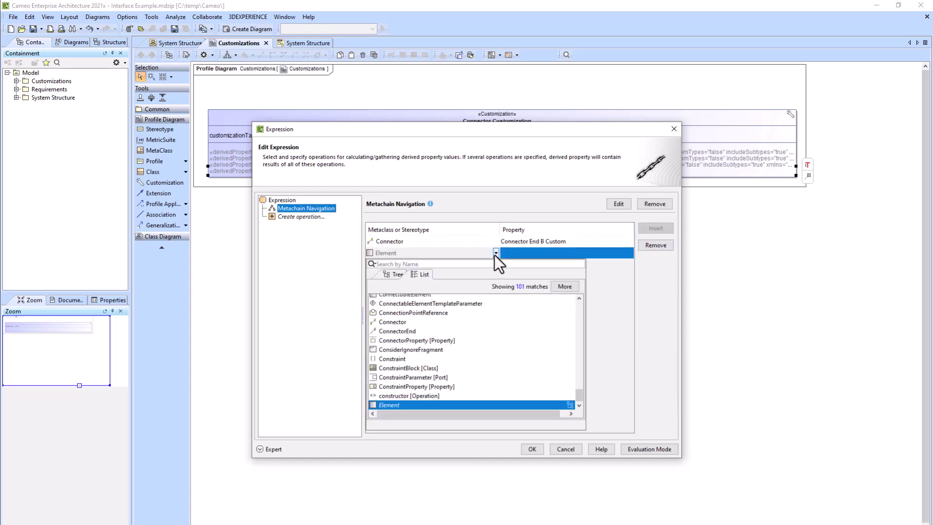
{"action": "type", "text": "connector e"}
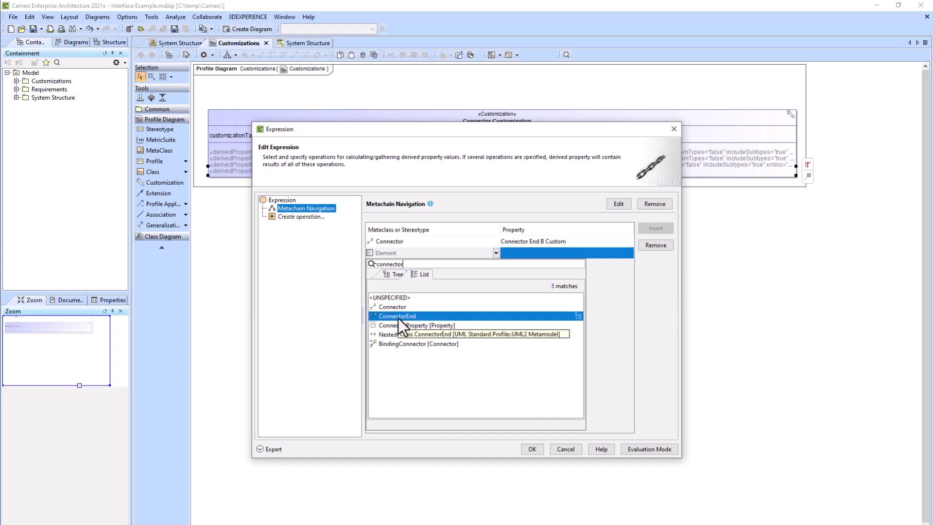
{"action": "left_click", "coordinate": [398, 318]}
{"action": "left_click", "coordinate": [629, 253]}
{"action": "type", "text": "role"}
{"action": "left_click", "coordinate": [553, 294]}
{"action": "left_click", "coordinate": [530, 449]}
{"action": "left_click", "coordinate": [520, 442]}
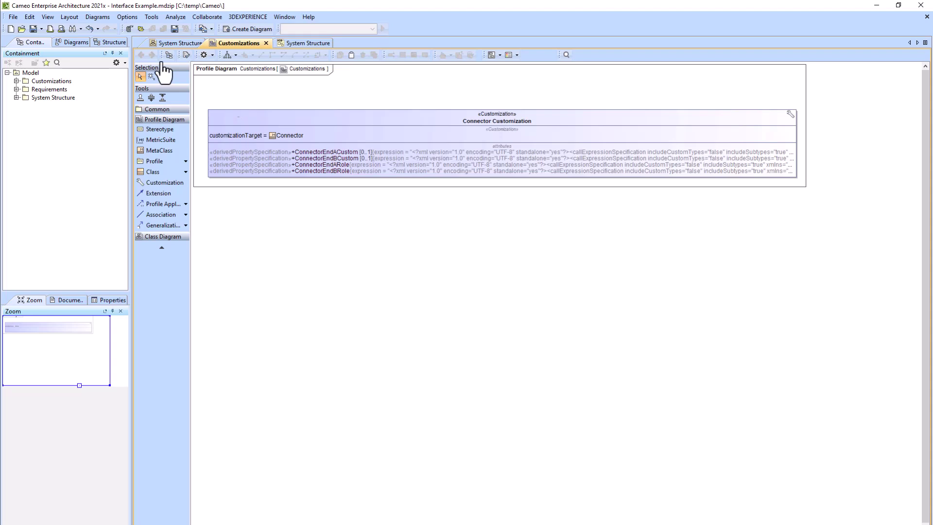
Step: Refresh the view so the new ConnectorEndBRole property is loaded
{"action": "left_click", "coordinate": [20, 17]}
{"action": "mouse_move", "coordinate": [48, 17]}
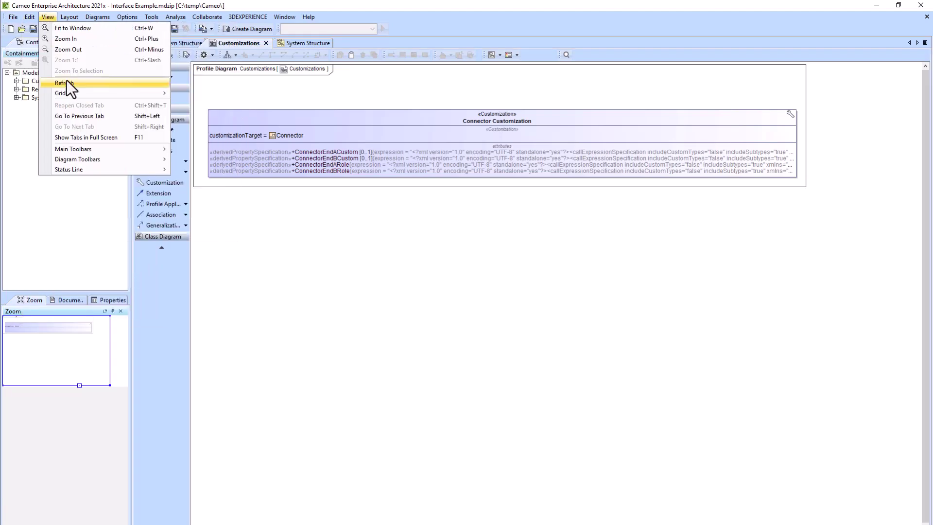
{"action": "left_click", "coordinate": [69, 85]}
Step: Switch to the System Structure ICD table and narrow its Item Flow, Port B and Port A columns
{"action": "left_click", "coordinate": [310, 44]}
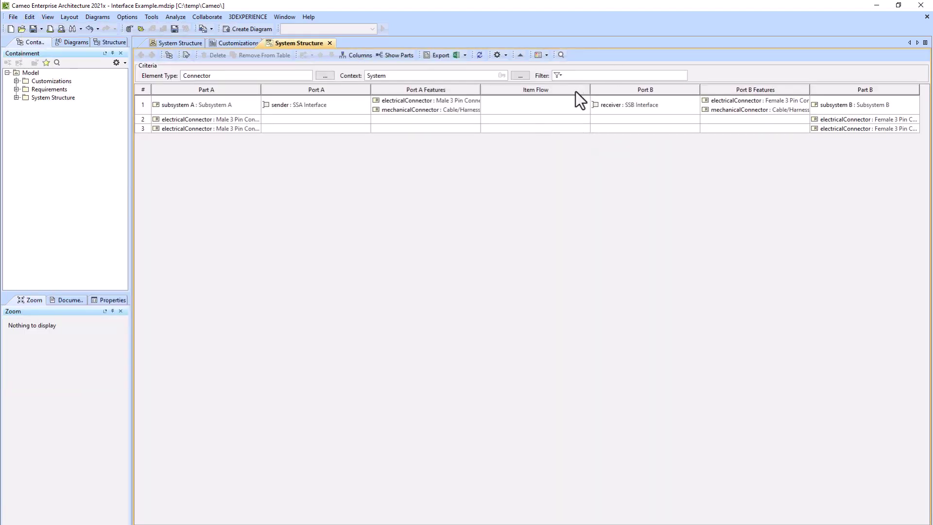
{"action": "left_click_drag", "start_coordinate": [589, 90], "coordinate": [523, 90]}
{"action": "left_click_drag", "start_coordinate": [632, 89], "coordinate": [594, 89]}
{"action": "left_click_drag", "start_coordinate": [370, 89], "coordinate": [333, 90]}
Step: Add the Connector End B Custom, Connector End A Role and Connector End A Custom columns to the ICD table
{"action": "left_click", "coordinate": [358, 55]}
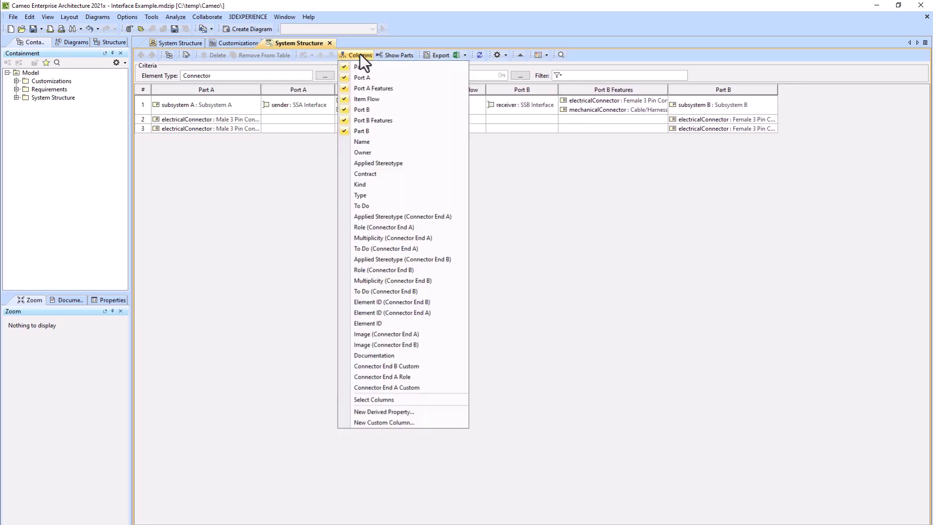
{"action": "left_click", "coordinate": [387, 367]}
{"action": "left_click", "coordinate": [389, 377]}
{"action": "left_click", "coordinate": [389, 387]}
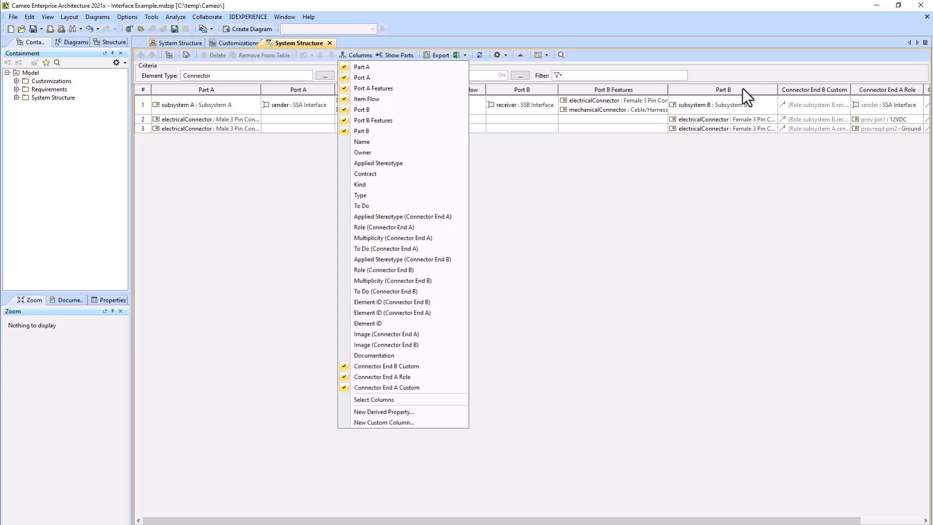
Step: Narrow the Part B column and move the Connector End A Custom and Connector End A Role columns directly after Part A
{"action": "left_click", "coordinate": [777, 91]}
{"action": "left_click_drag", "start_coordinate": [778, 89], "coordinate": [732, 91]}
{"action": "left_click_drag", "start_coordinate": [851, 91], "coordinate": [279, 90]}
{"action": "left_click_drag", "start_coordinate": [852, 90], "coordinate": [261, 95]}
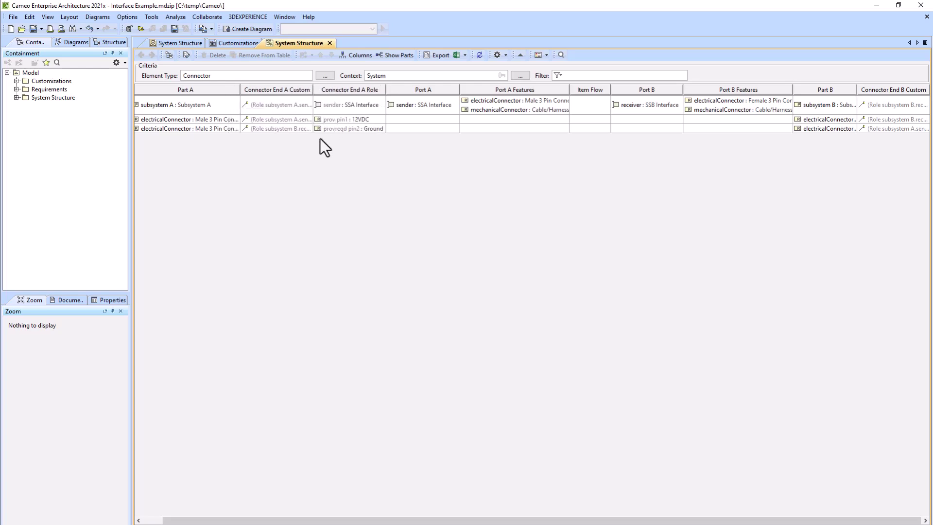
Step: Add the Connector End B Role column to the ICD table and move it ahead of Connector End B Custom
{"action": "left_click", "coordinate": [357, 55]}
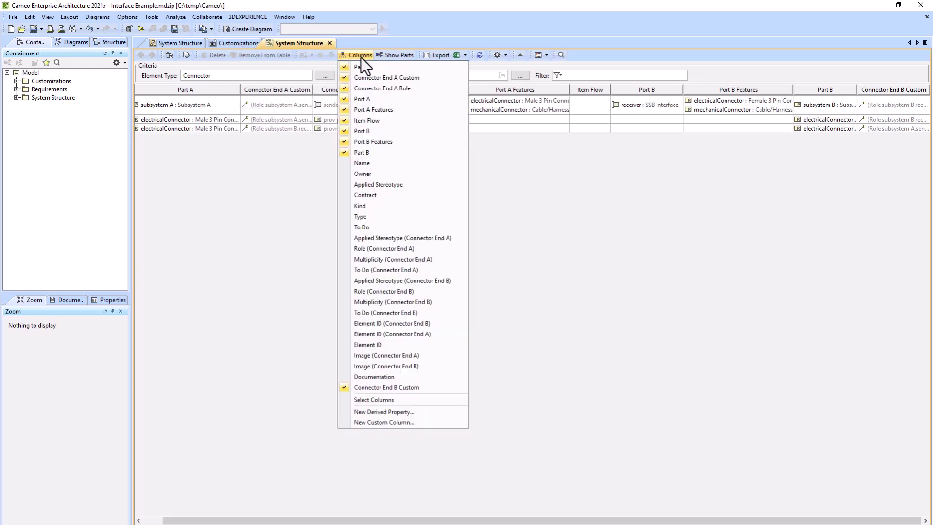
{"action": "left_click", "coordinate": [377, 400]}
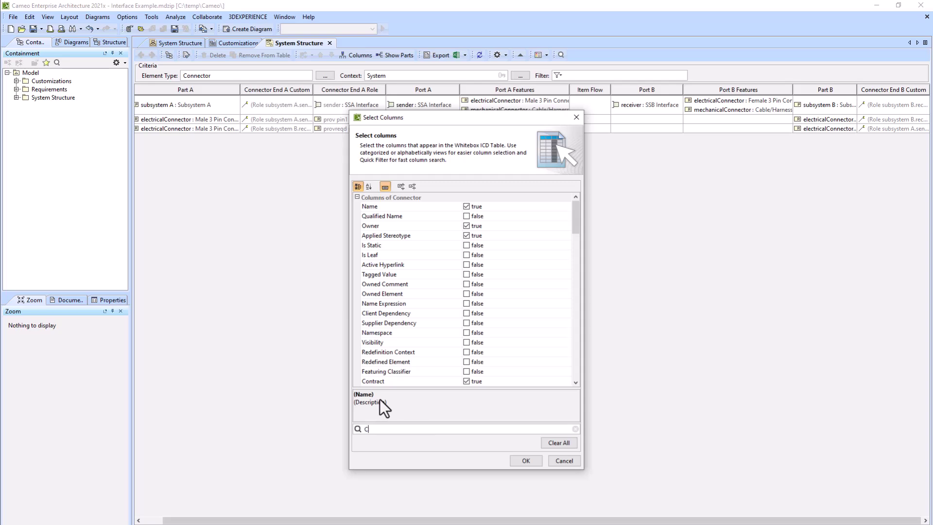
{"action": "type", "text": "Custom"}
{"action": "left_click", "coordinate": [378, 217]}
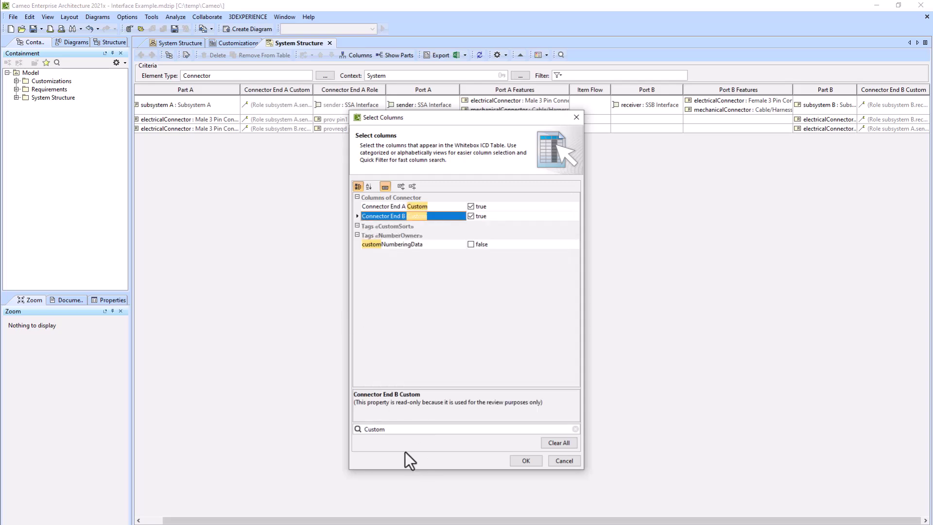
{"action": "left_click", "coordinate": [575, 428]}
{"action": "left_click", "coordinate": [466, 284]}
{"action": "left_click", "coordinate": [529, 461]}
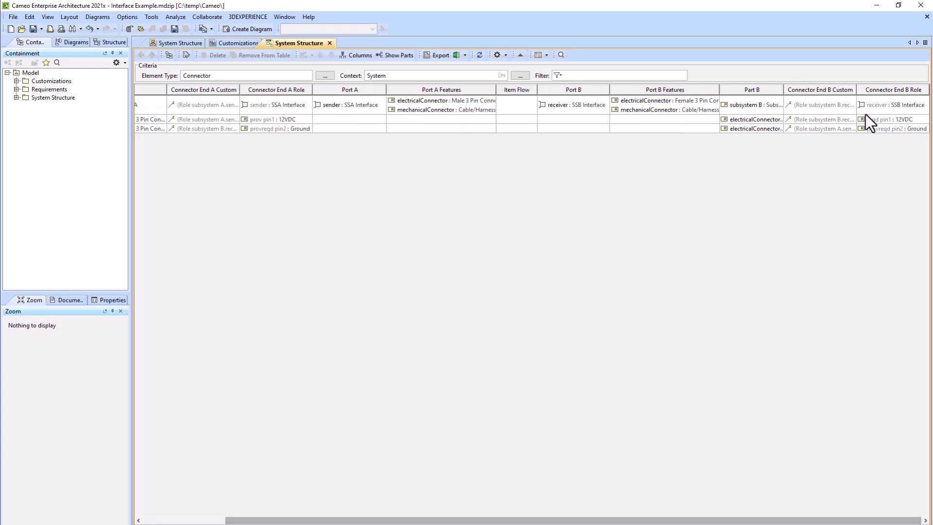
{"action": "left_click_drag", "start_coordinate": [879, 91], "coordinate": [787, 89]}
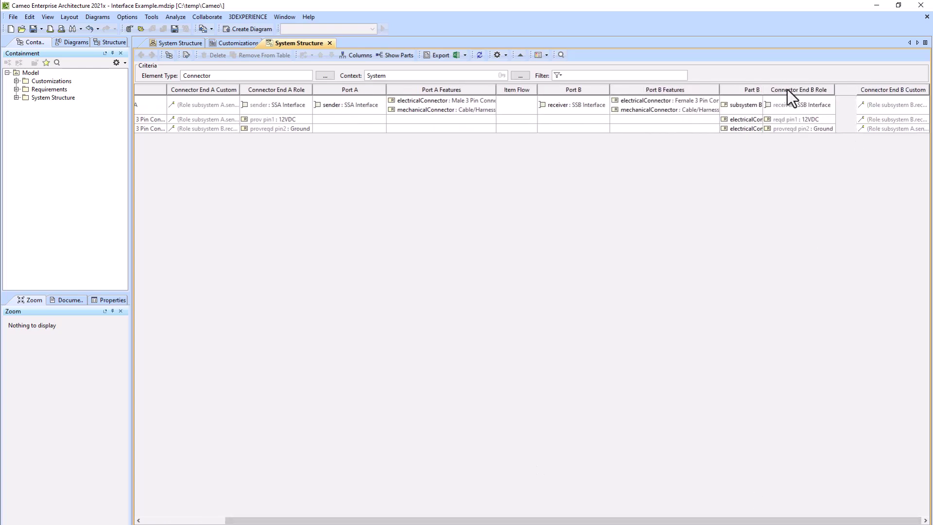
Step: Hide the Connector End B Custom and Connector End A Custom columns in the ICD table
{"action": "right_click", "coordinate": [880, 90]}
{"action": "left_click", "coordinate": [866, 110]}
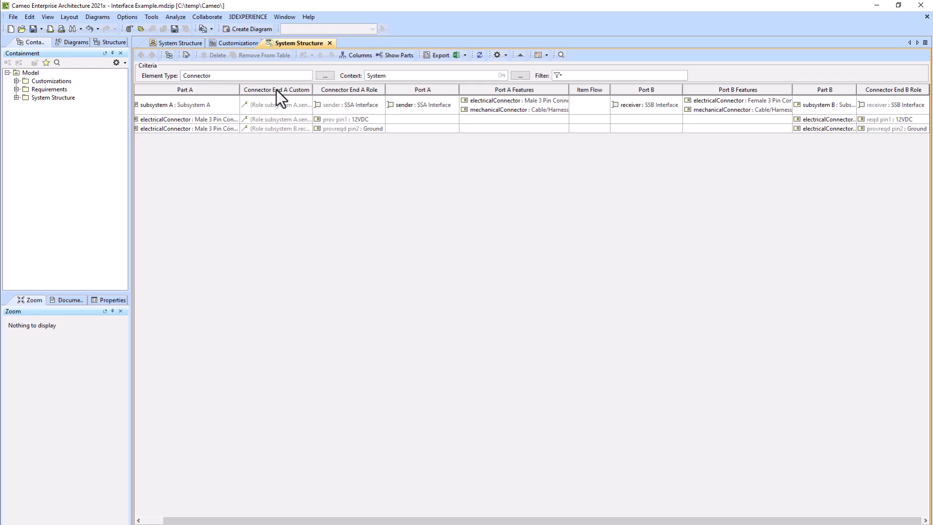
{"action": "right_click", "coordinate": [276, 90]}
{"action": "left_click", "coordinate": [300, 112]}
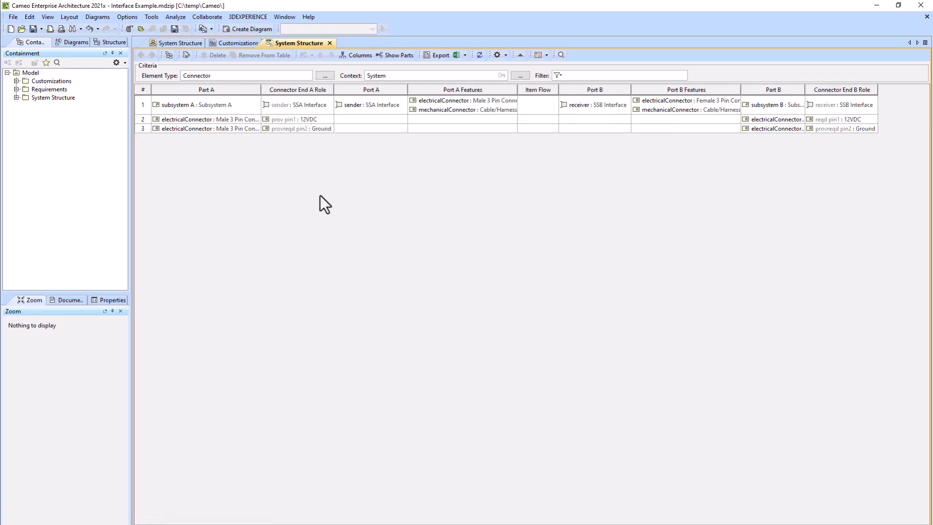
Step: Sort the ICD table by Connector End A Role and move the Connector End B Role column ahead of Part B
{"action": "left_click", "coordinate": [299, 91]}
{"action": "left_click_drag", "start_coordinate": [825, 91], "coordinate": [760, 92]}
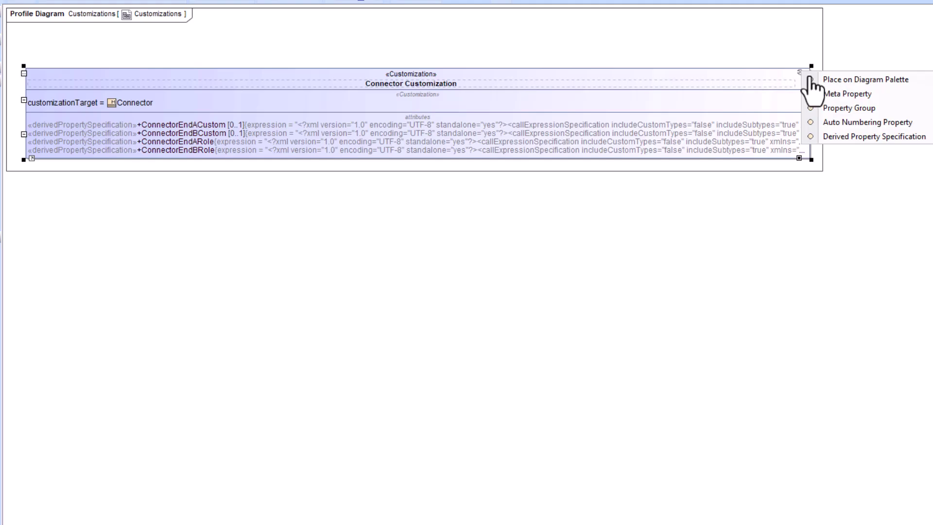
Step: Add derived property specifications InterfaceSideAReqts and InterfaceSideBReqts to Connector Customization in the Customizations profile diagram
{"action": "left_click", "coordinate": [833, 134]}
{"action": "type", "text": "InterfaceSideAReqts"}
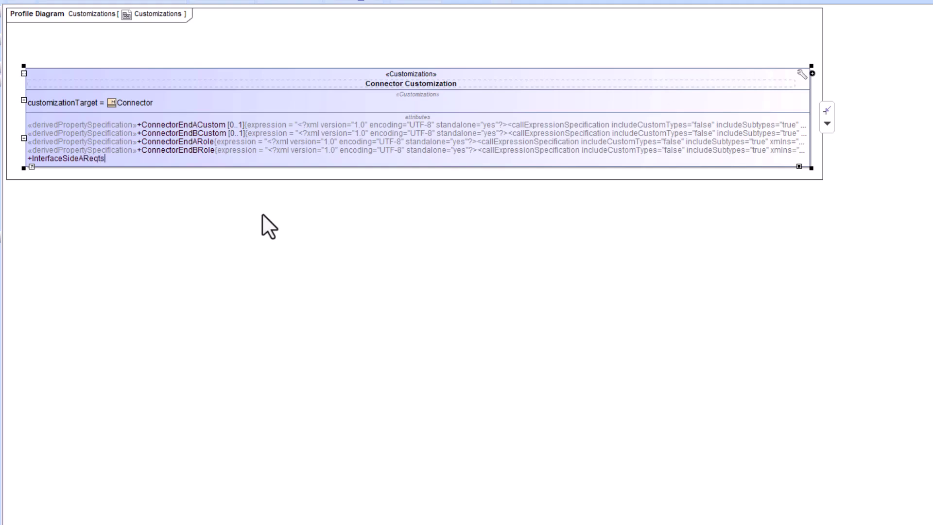
{"action": "left_click", "coordinate": [263, 215]}
{"action": "left_click", "coordinate": [697, 83]}
{"action": "left_click", "coordinate": [812, 73]}
{"action": "left_click", "coordinate": [841, 136]}
{"action": "type", "text": "Inte"}
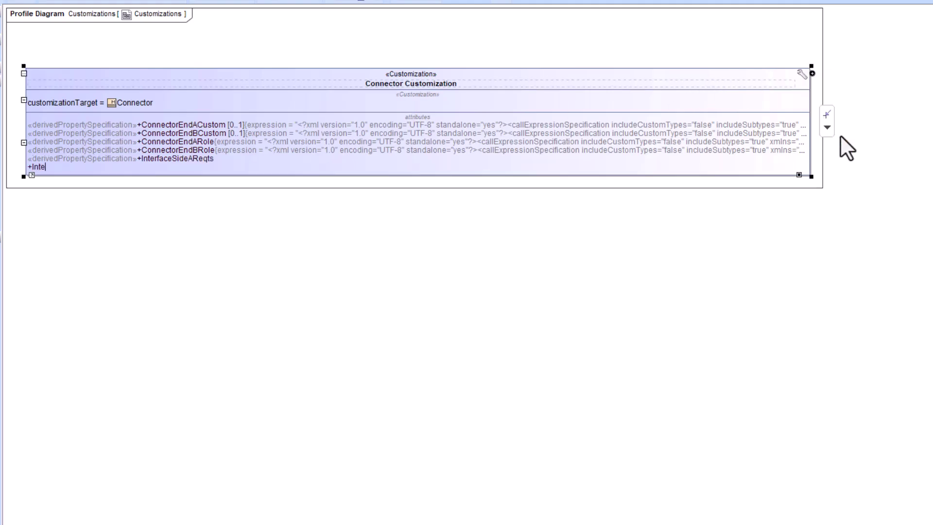
{"action": "type", "text": "rfaceSideBReqts"}
{"action": "key", "text": "Return"}
Step: Open the expression of InterfaceSideAReqts and remove every operation except Metachain Navigation
{"action": "double_click", "coordinate": [176, 158]}
{"action": "left_click", "coordinate": [504, 268]}
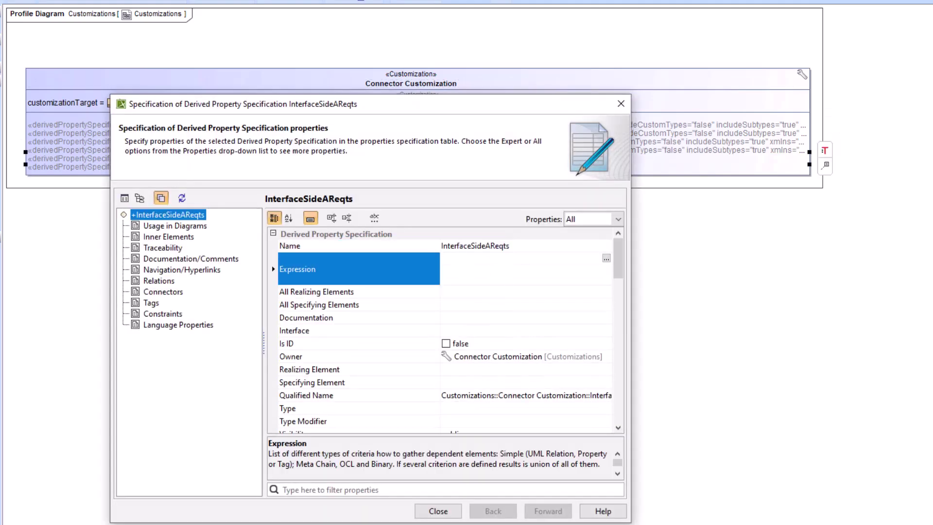
{"action": "left_click", "coordinate": [605, 258]}
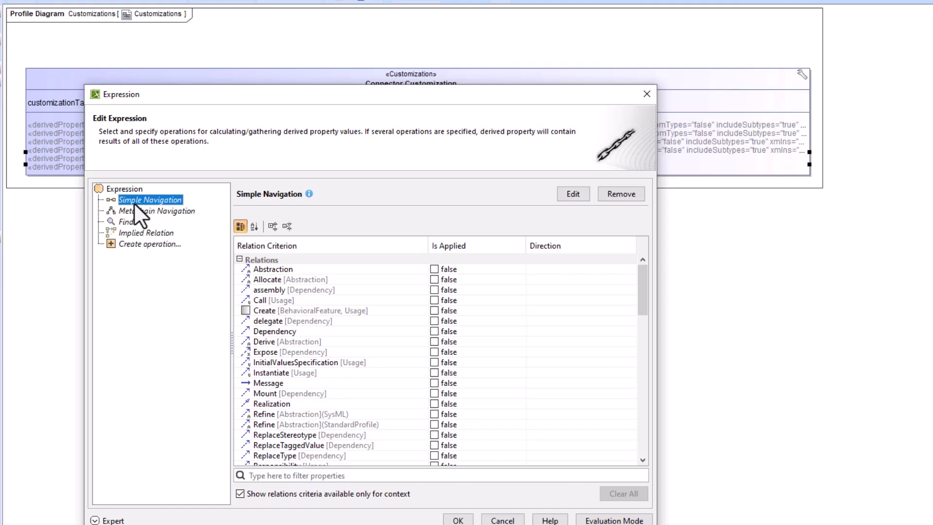
{"action": "key", "text": "Delete"}
{"action": "left_click", "coordinate": [129, 210]}
{"action": "key", "text": "Delete"}
{"action": "key", "text": "Delete"}
{"action": "left_click", "coordinate": [166, 199]}
Step: Start the InterfaceSideAReqts metachain with Connector and the property Connector End A Role
{"action": "left_click", "coordinate": [485, 246]}
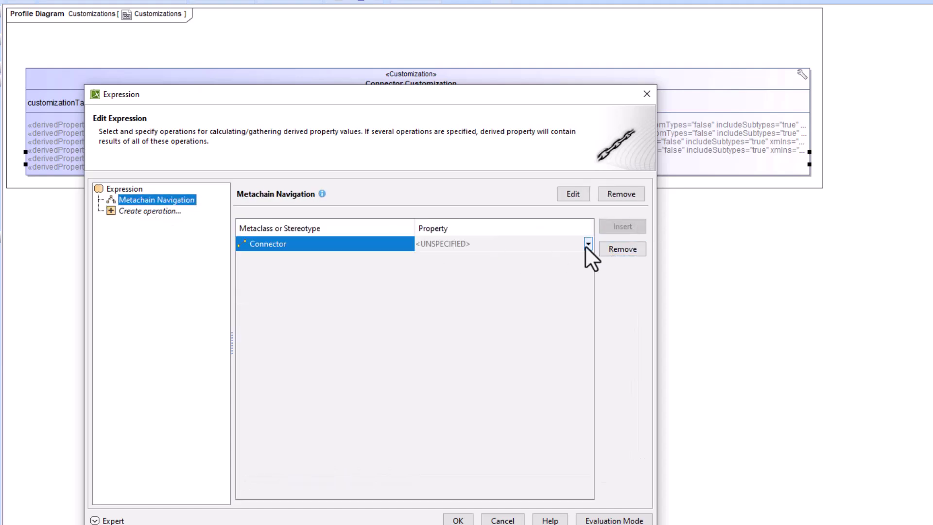
{"action": "left_click", "coordinate": [588, 244]}
{"action": "type", "text": "Connector E"}
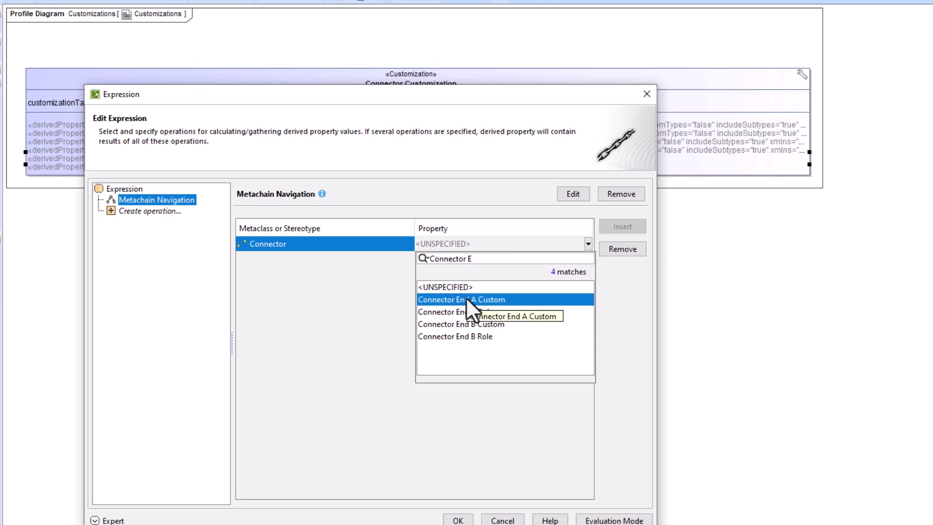
{"action": "left_click", "coordinate": [469, 311]}
Step: Add ReferenceProperty with the property Client Dependency as the second link of the InterfaceSideAReqts metachain
{"action": "left_click", "coordinate": [407, 258]}
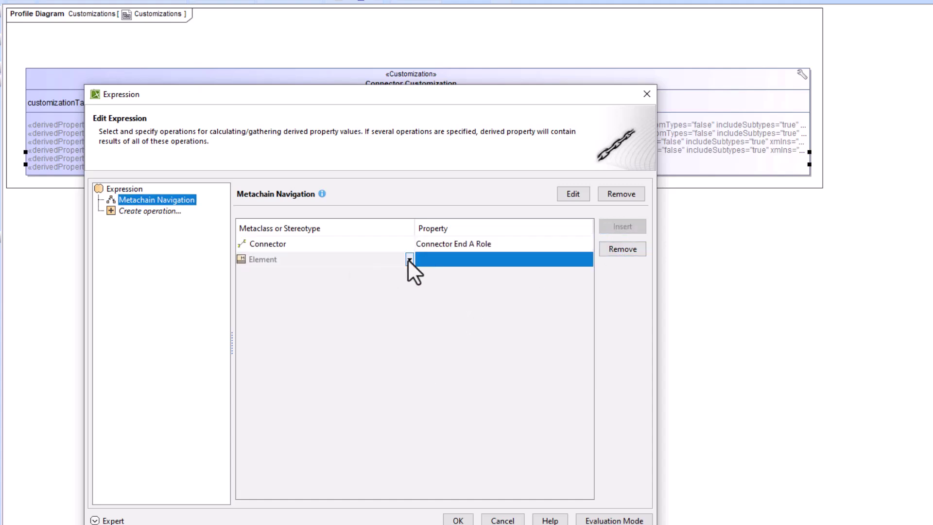
{"action": "left_click", "coordinate": [409, 259]}
{"action": "type", "text": "ref"}
{"action": "left_click", "coordinate": [286, 326]}
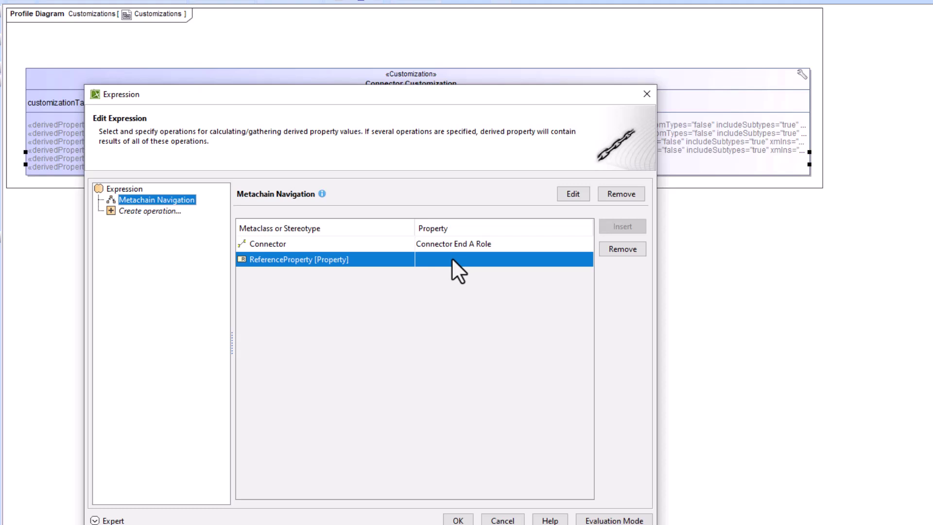
{"action": "left_click", "coordinate": [451, 258]}
{"action": "left_click", "coordinate": [588, 259]}
{"action": "type", "text": "Client"}
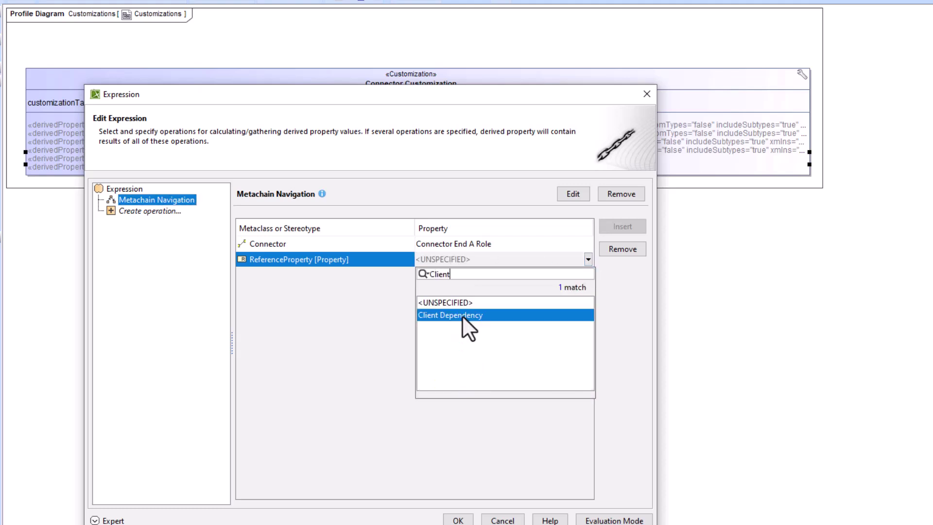
{"action": "left_click", "coordinate": [462, 315]}
Step: Add Satisfy with the property Supplier as the third metachain link and save the InterfaceSideAReqts specification
{"action": "left_click", "coordinate": [612, 229]}
{"action": "left_click", "coordinate": [410, 274]}
{"action": "type", "text": "Set"}
{"action": "left_click", "coordinate": [286, 348]}
{"action": "left_click", "coordinate": [562, 273]}
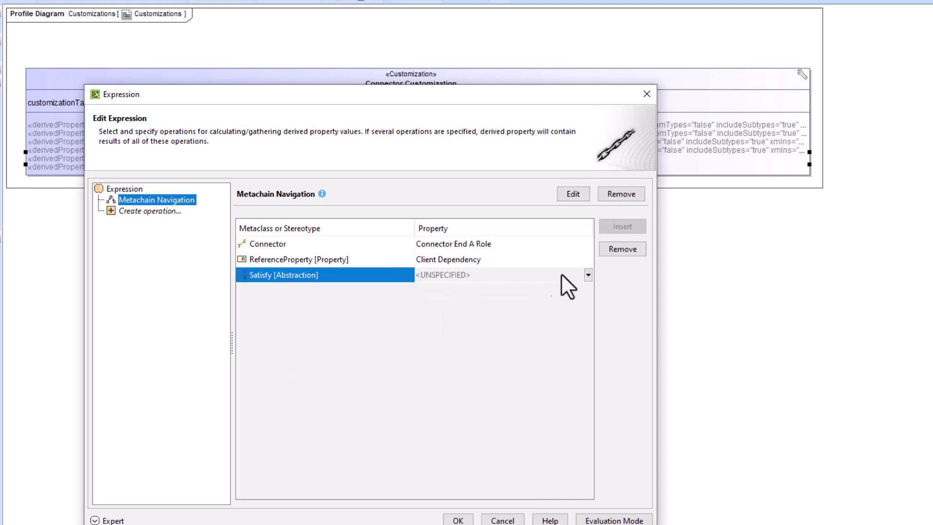
{"action": "left_click", "coordinate": [588, 275]}
{"action": "type", "text": "Supp"}
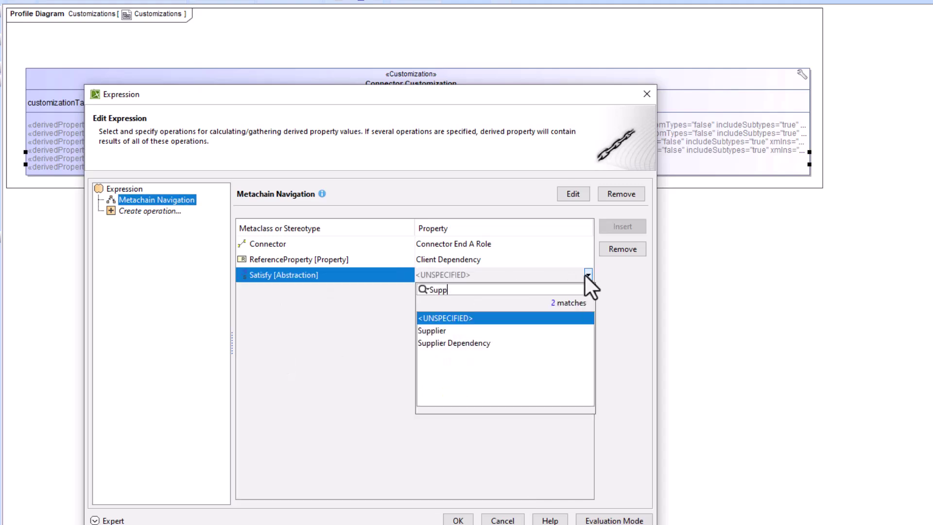
{"action": "left_click", "coordinate": [468, 330]}
{"action": "left_click", "coordinate": [458, 519]}
{"action": "left_click", "coordinate": [446, 517]}
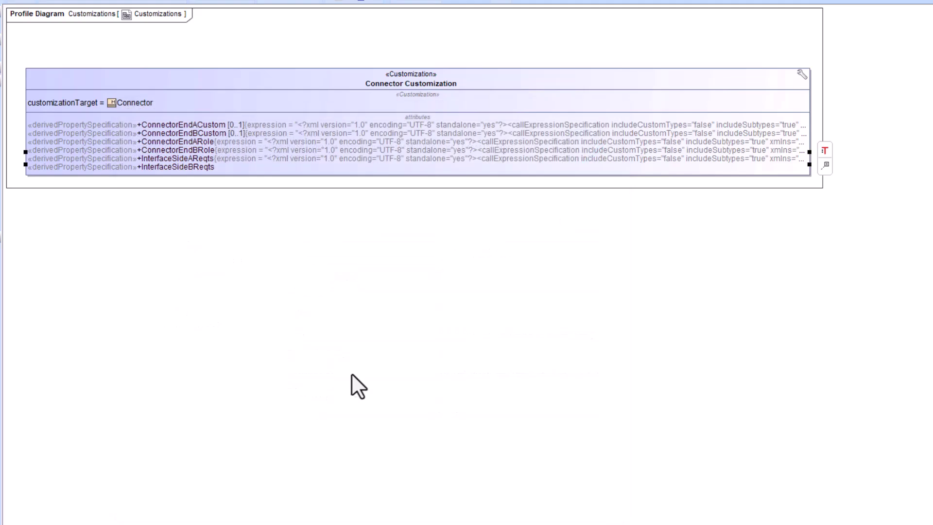
Step: Open the expression of InterfaceSideBReqts and keep only its Metachain Navigation operation
{"action": "double_click", "coordinate": [175, 165]}
{"action": "left_click", "coordinate": [579, 266]}
{"action": "left_click", "coordinate": [607, 264]}
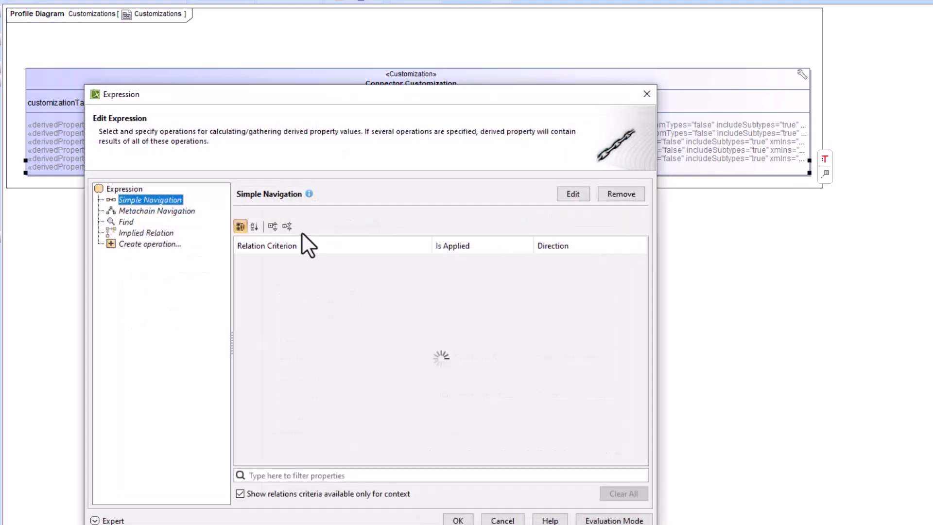
{"action": "key", "text": "Delete"}
{"action": "left_click", "coordinate": [127, 213]}
{"action": "key", "text": "Delete"}
{"action": "key", "text": "Delete"}
{"action": "left_click", "coordinate": [143, 200]}
Step: Start the InterfaceSideBReqts metachain with Connector and the property Connector End B Role
{"action": "left_click", "coordinate": [622, 226]}
{"action": "left_click", "coordinate": [554, 243]}
{"action": "left_click", "coordinate": [588, 243]}
{"action": "type", "text": "Connect"}
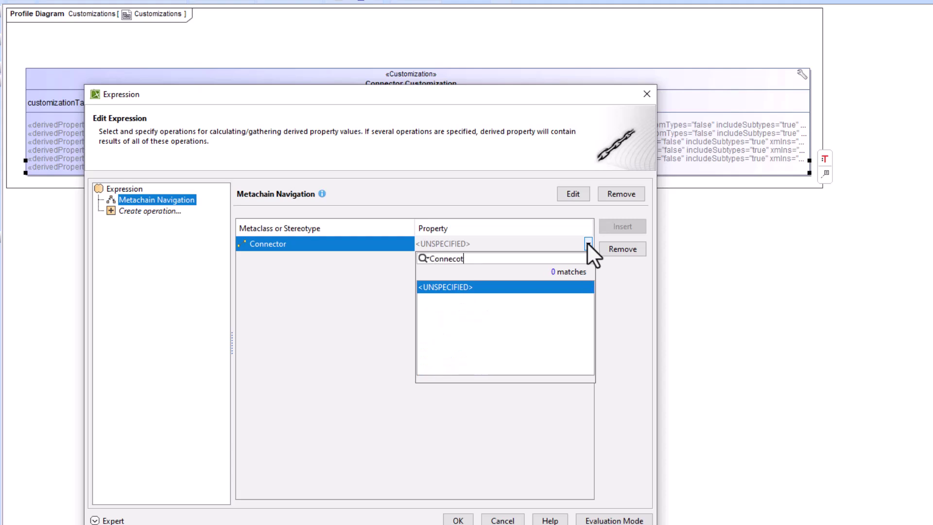
{"action": "type", "text": "or"}
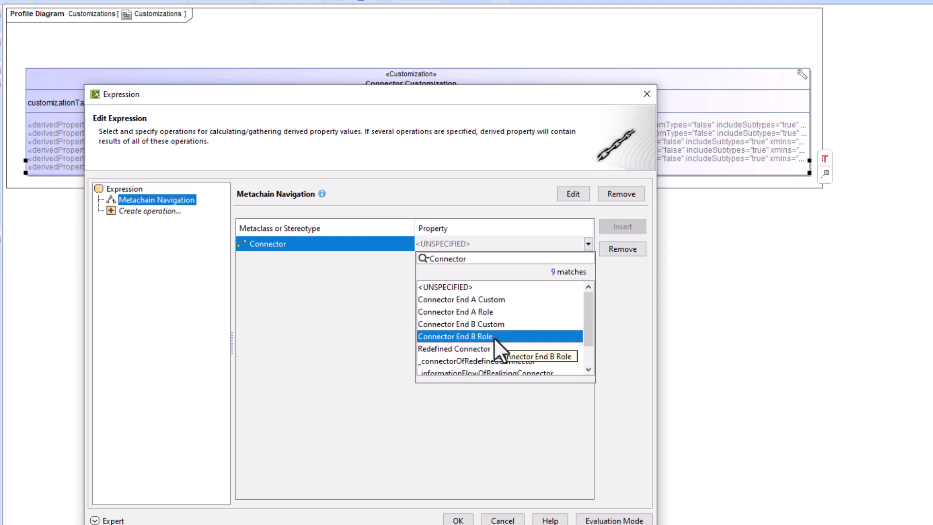
{"action": "left_click", "coordinate": [494, 336]}
Step: Add ReferenceProperty with the property Client Dependency as the second link of the InterfaceSideBReqts metachain
{"action": "left_click", "coordinate": [410, 260]}
{"action": "type", "text": "Ref"}
{"action": "left_click", "coordinate": [304, 326]}
{"action": "left_click", "coordinate": [588, 260]}
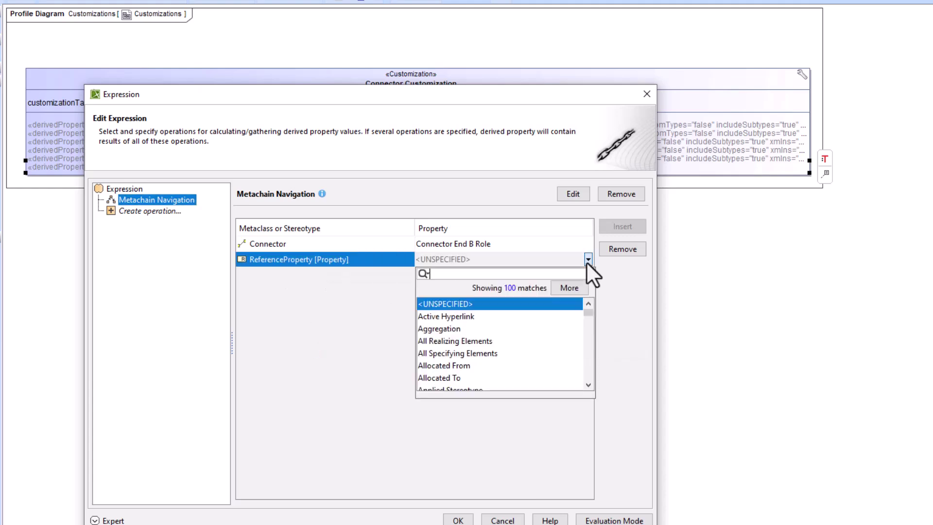
{"action": "type", "text": "Client"}
{"action": "left_click", "coordinate": [485, 318]}
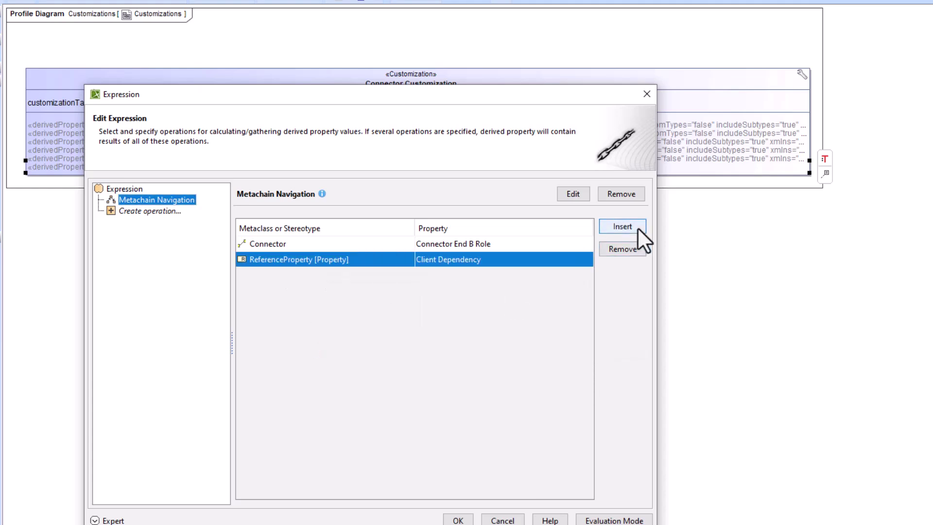
Step: Add Satisfy with the property Supplier as the third metachain link and save the InterfaceSideBReqts specification
{"action": "left_click", "coordinate": [637, 226]}
{"action": "left_click", "coordinate": [408, 274]}
{"action": "type", "text": "Sati"}
{"action": "key", "text": "Return"}
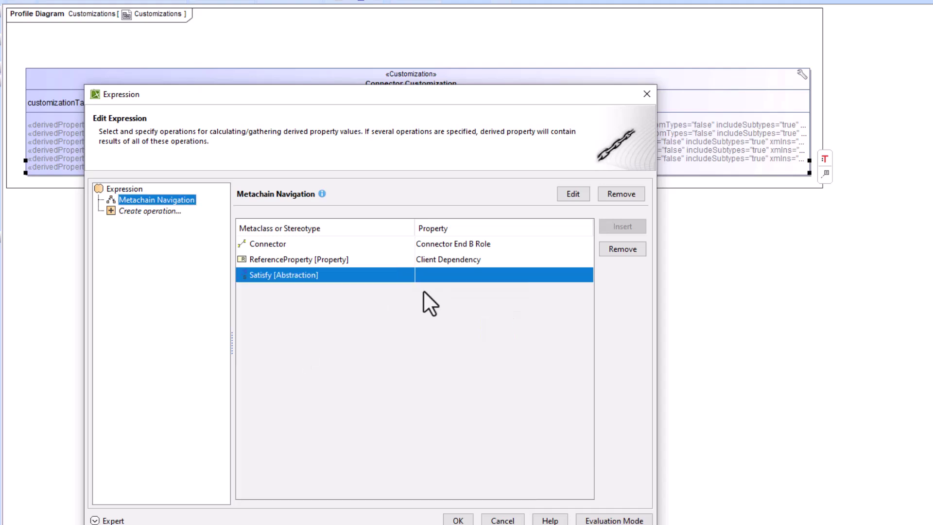
{"action": "left_click", "coordinate": [587, 274]}
{"action": "type", "text": "Supplier"}
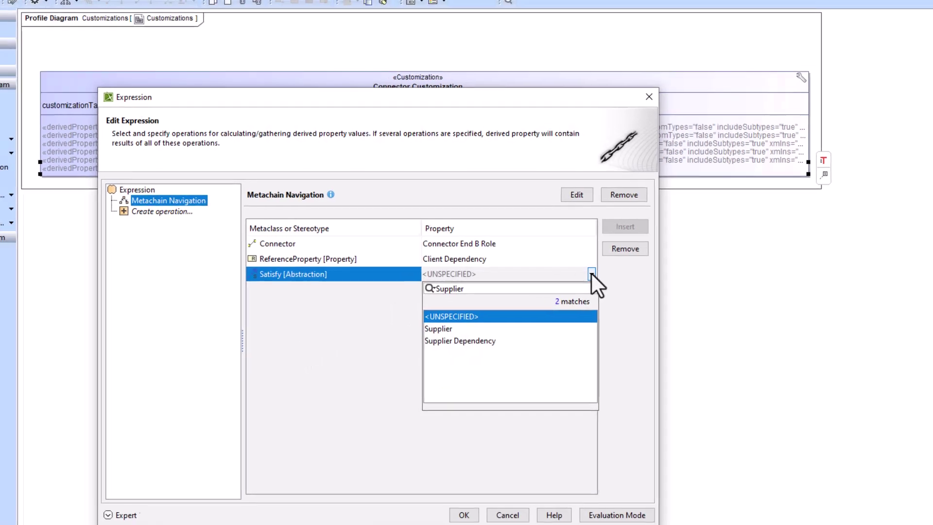
{"action": "key", "text": "Return"}
{"action": "left_click", "coordinate": [518, 462]}
{"action": "left_click", "coordinate": [503, 456]}
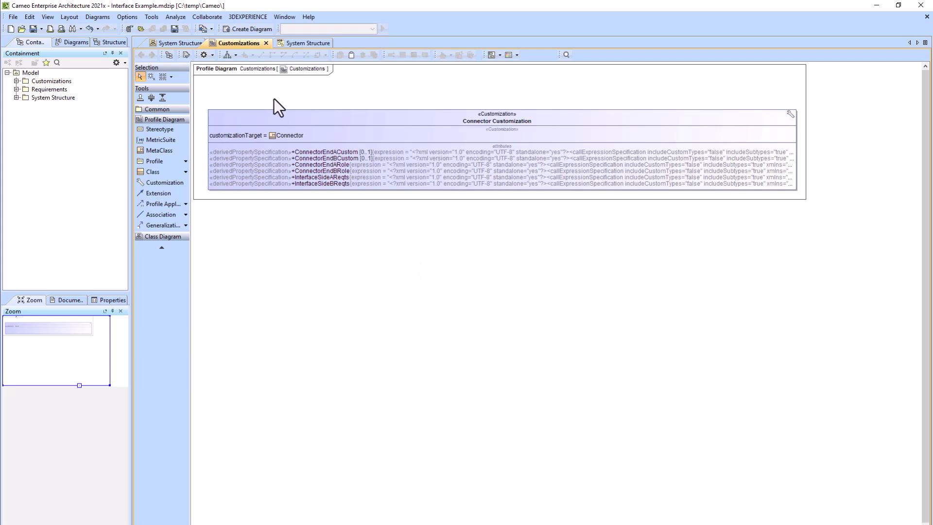
Step: Switch to the System Structure ICD table and look through its available columns for the new requirement properties
{"action": "left_click", "coordinate": [297, 43]}
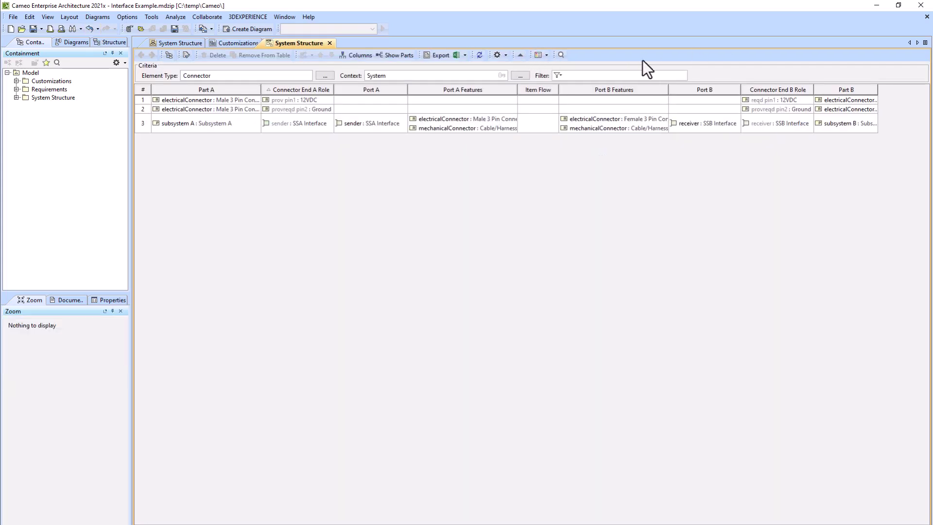
{"action": "left_click", "coordinate": [41, 18]}
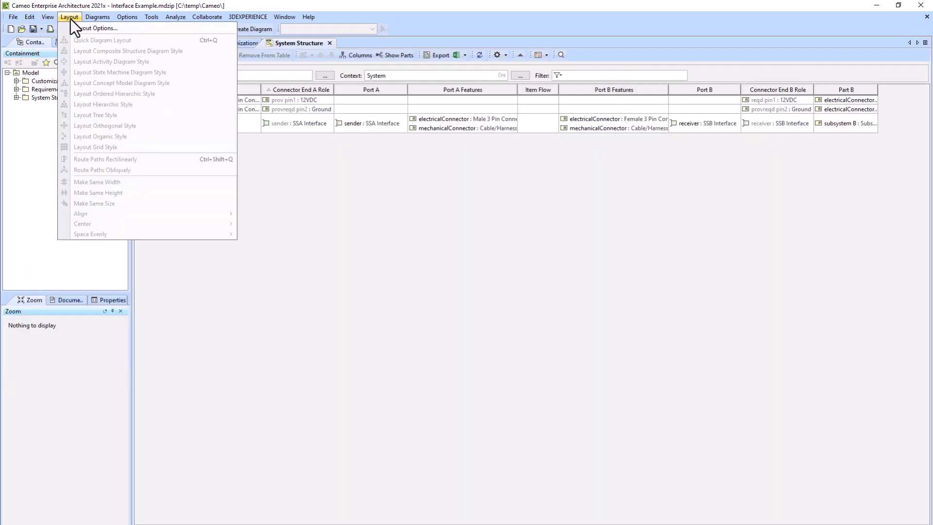
{"action": "left_click", "coordinate": [70, 82]}
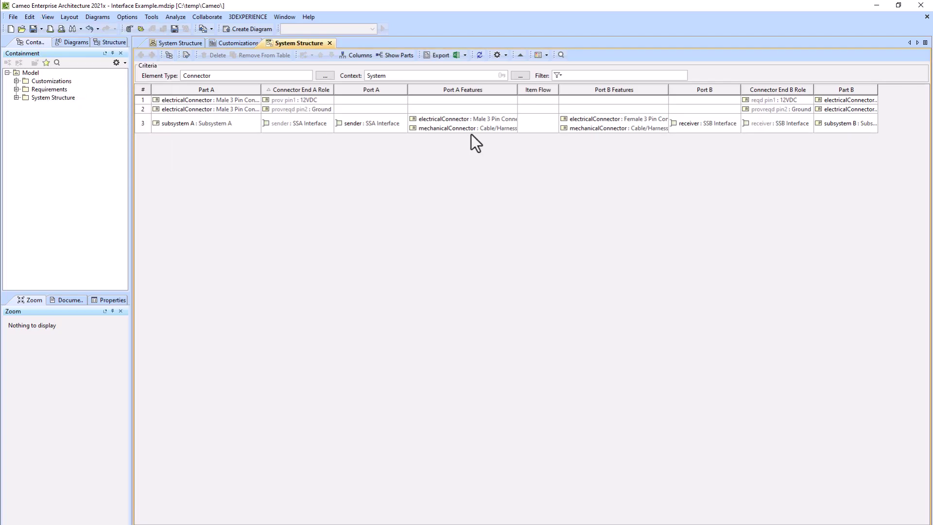
{"action": "left_click", "coordinate": [343, 56]}
{"action": "mouse_move", "coordinate": [391, 387]}
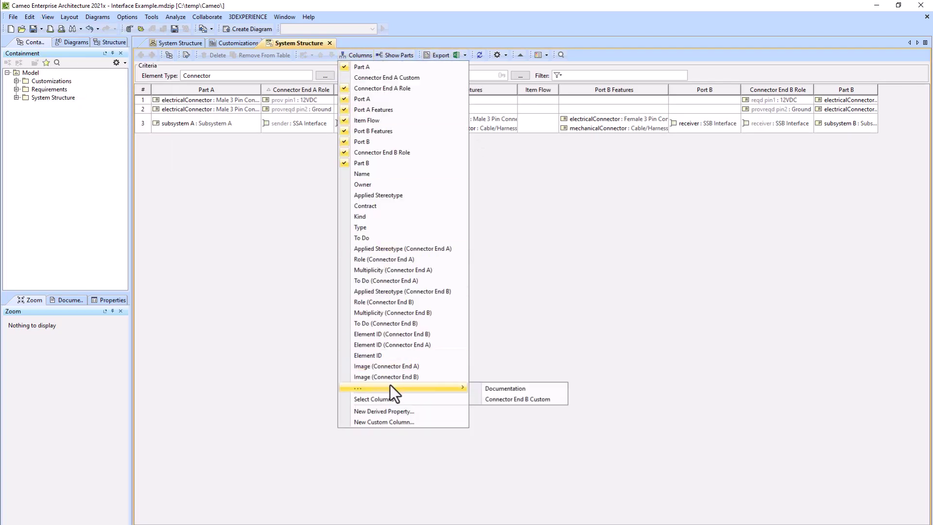
{"action": "left_click", "coordinate": [388, 352]}
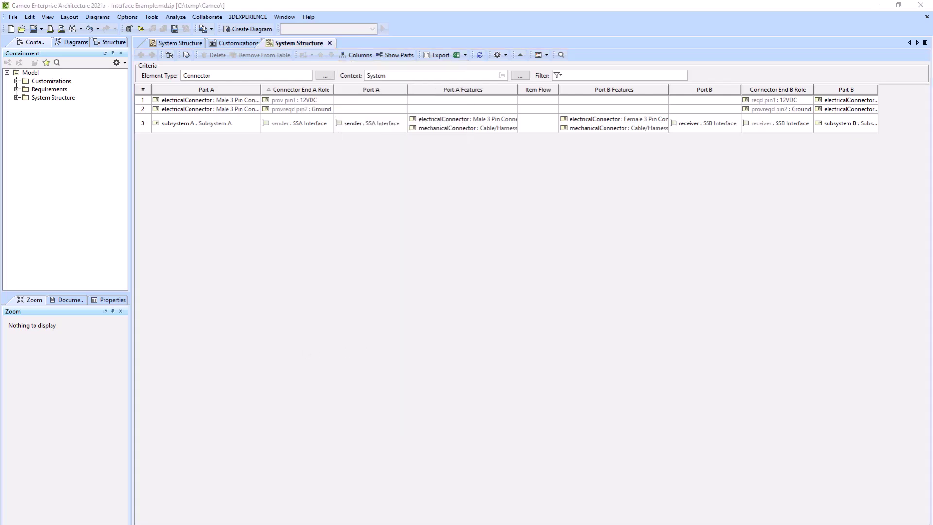
Step: Search the selectable columns for "Req" and add Interface Side A Reqts and Interface Side B Reqts to the ICD table
{"action": "left_click", "coordinate": [365, 57]}
{"action": "left_click", "coordinate": [395, 398]}
{"action": "type", "text": "Req"}
{"action": "left_click", "coordinate": [471, 206]}
{"action": "left_click", "coordinate": [471, 216]}
{"action": "left_click", "coordinate": [533, 461]}
Step: Move Interface Side A Reqts directly after Connector End A Role and Interface Side B Reqts directly before Connector End B Role
{"action": "left_click_drag", "start_coordinate": [900, 89], "coordinate": [535, 92]}
{"action": "left_click_drag", "start_coordinate": [604, 521], "coordinate": [669, 521]}
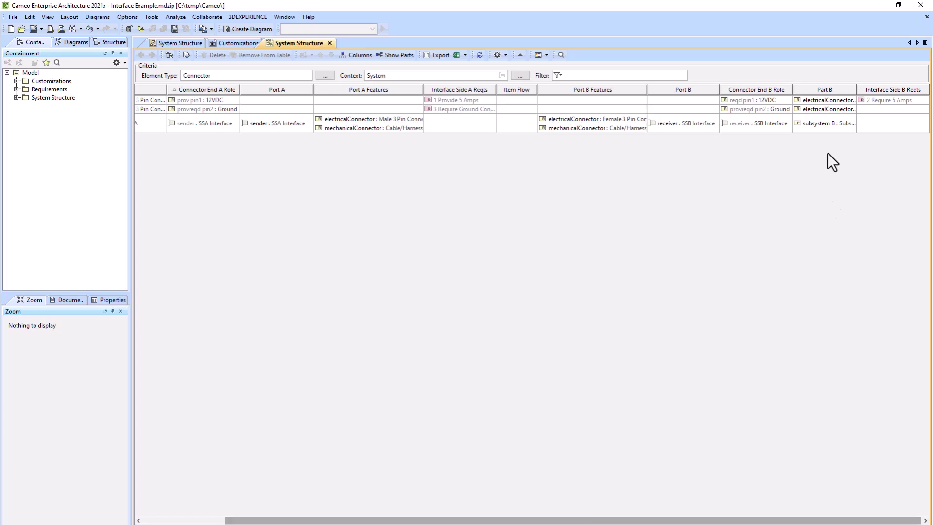
{"action": "left_click_drag", "start_coordinate": [830, 91], "coordinate": [770, 92]}
{"action": "left_click_drag", "start_coordinate": [453, 91], "coordinate": [279, 91]}
{"action": "left_click_drag", "start_coordinate": [587, 521], "coordinate": [567, 521]}
Step: Hide the Item Flow, Port B Features, Port A Features, Port A and Port B columns in the ICD table
{"action": "right_click", "coordinate": [539, 92]}
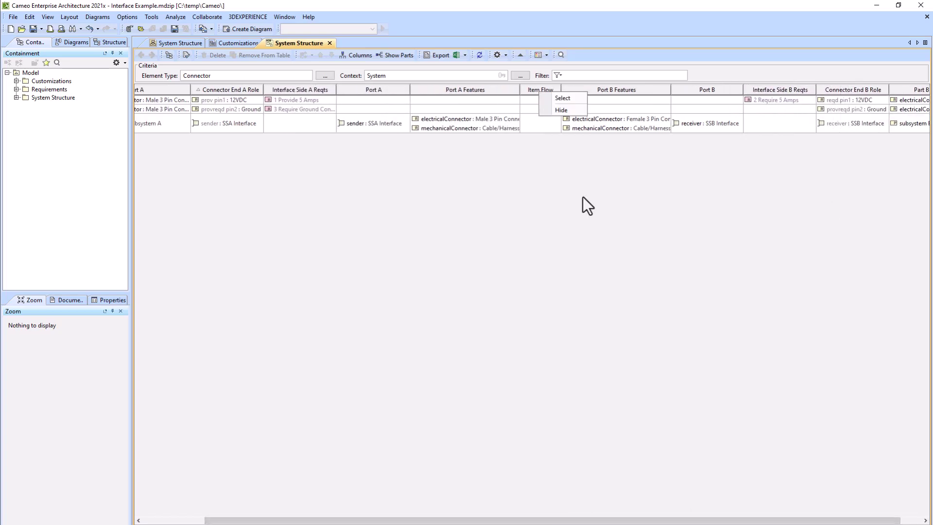
{"action": "left_click", "coordinate": [561, 110]}
{"action": "right_click", "coordinate": [576, 92]}
{"action": "left_click", "coordinate": [598, 110]}
{"action": "right_click", "coordinate": [510, 92]}
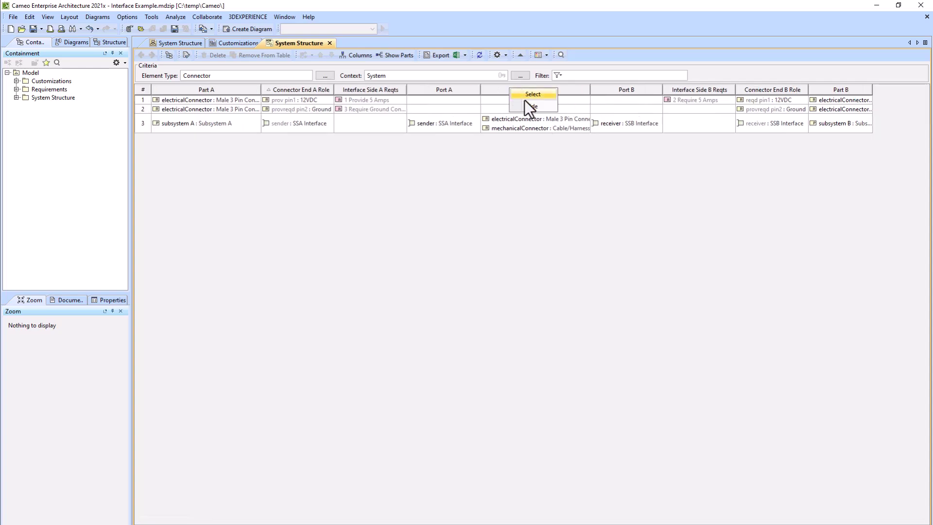
{"action": "left_click", "coordinate": [527, 111]}
{"action": "right_click", "coordinate": [442, 91]}
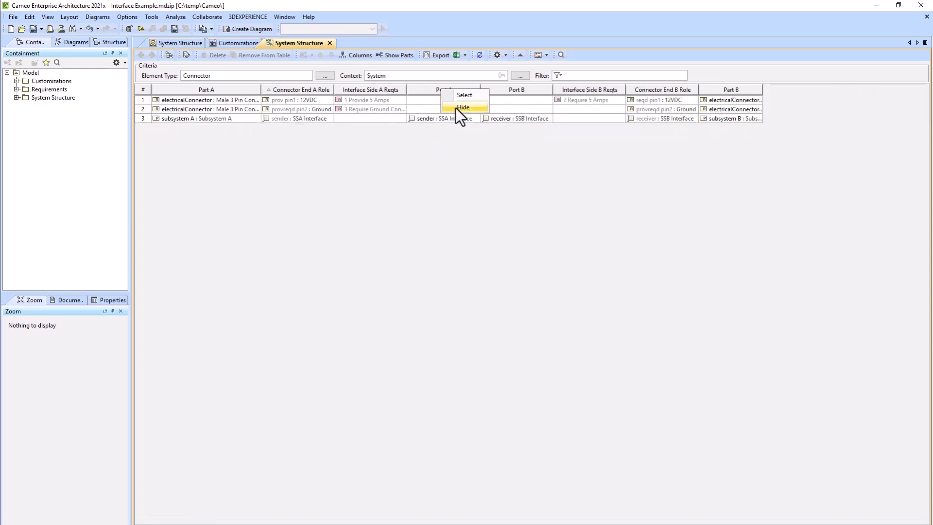
{"action": "left_click", "coordinate": [458, 110]}
{"action": "right_click", "coordinate": [474, 91]}
{"action": "left_click", "coordinate": [497, 111]}
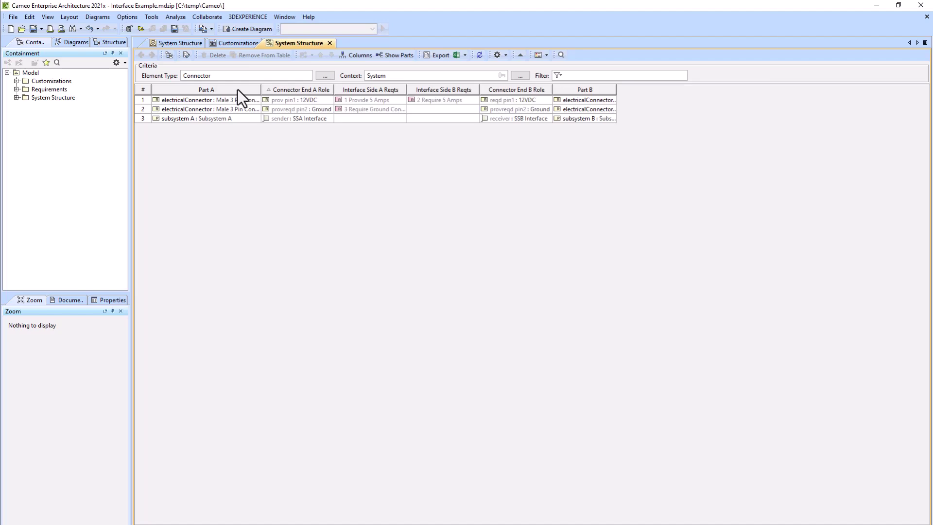
Step: Delete the connector between the sender and receiver ports in the System internal block diagram and return to the ICD table
{"action": "left_click", "coordinate": [180, 42]}
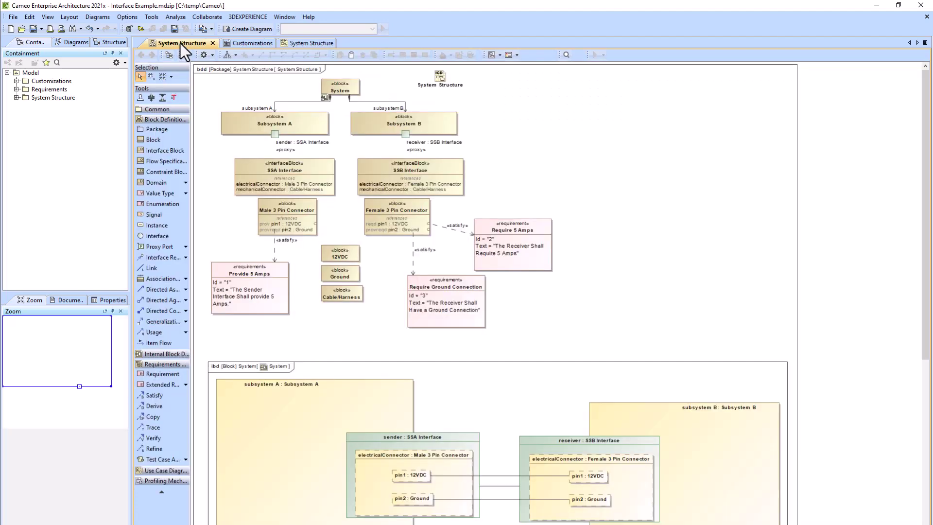
{"action": "scroll", "coordinate": [478, 304], "scroll_direction": "down", "scroll_amount": 2}
{"action": "double_click", "coordinate": [477, 304]}
{"action": "left_click", "coordinate": [502, 223]}
{"action": "key", "text": "Delete"}
{"action": "left_click", "coordinate": [520, 320]}
{"action": "left_click", "coordinate": [281, 43]}
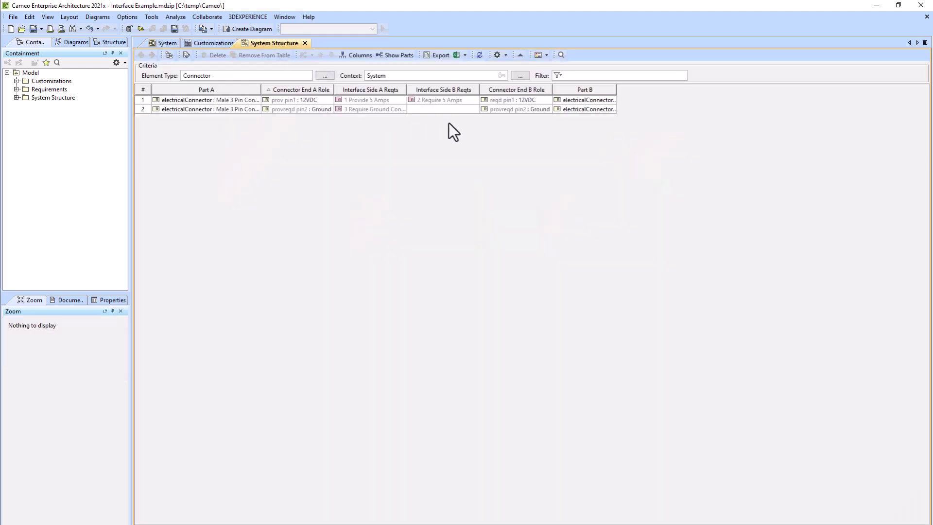
Step: Widen the Part B and Part A columns of the ICD table to fit the full connector names, and save the project
{"action": "left_click_drag", "start_coordinate": [616, 90], "coordinate": [716, 90]}
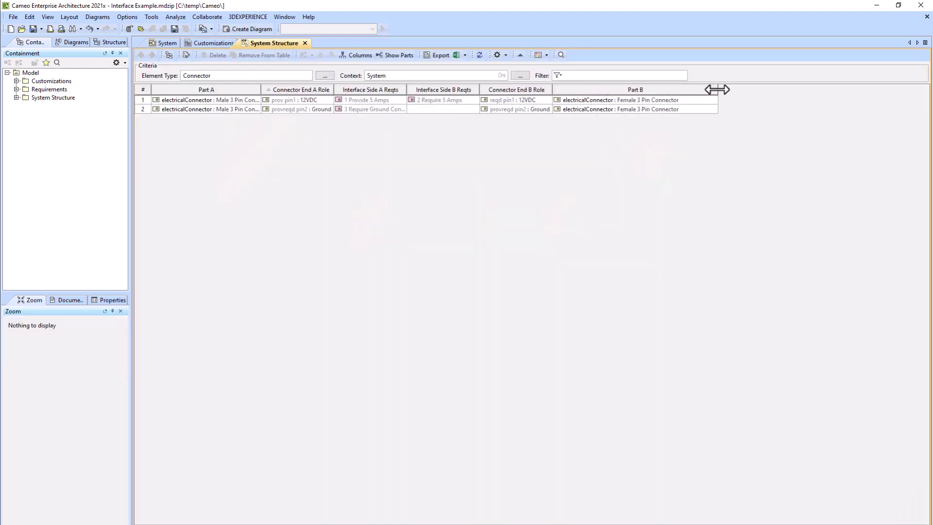
{"action": "left_click_drag", "start_coordinate": [261, 89], "coordinate": [284, 90]}
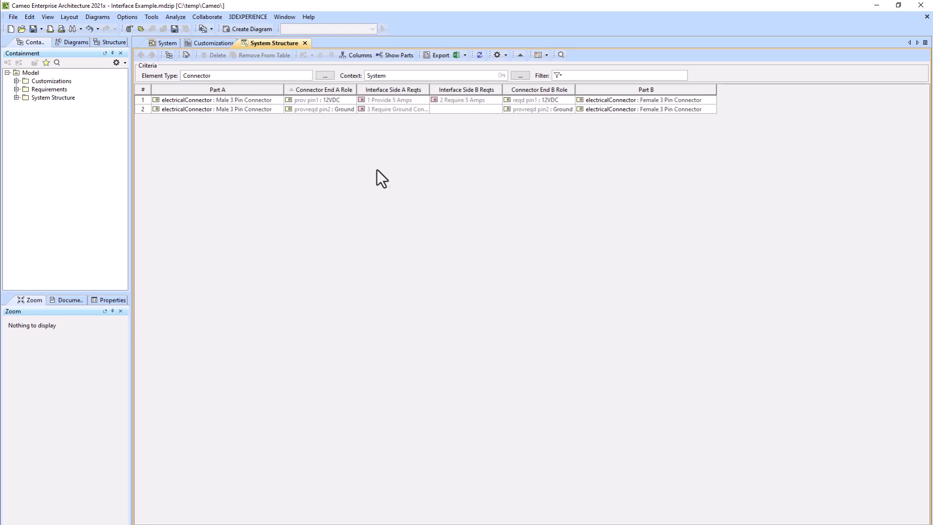
{"action": "left_click", "coordinate": [33, 29]}
Step: Connect the sender's Male 3 Pin Connector to the receiver's Female 3 Pin Connector in the System internal block diagram
{"action": "left_click", "coordinate": [168, 43]}
{"action": "left_click", "coordinate": [408, 189]}
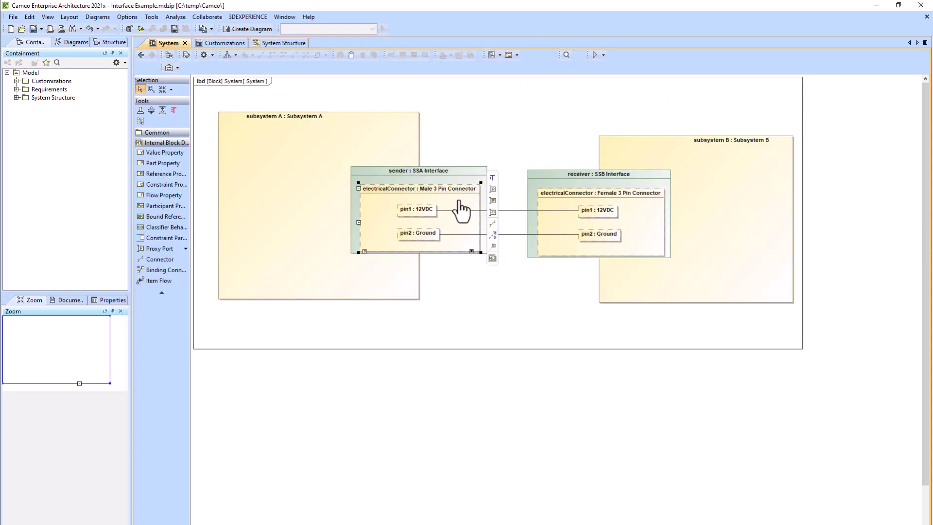
{"action": "left_click", "coordinate": [543, 202]}
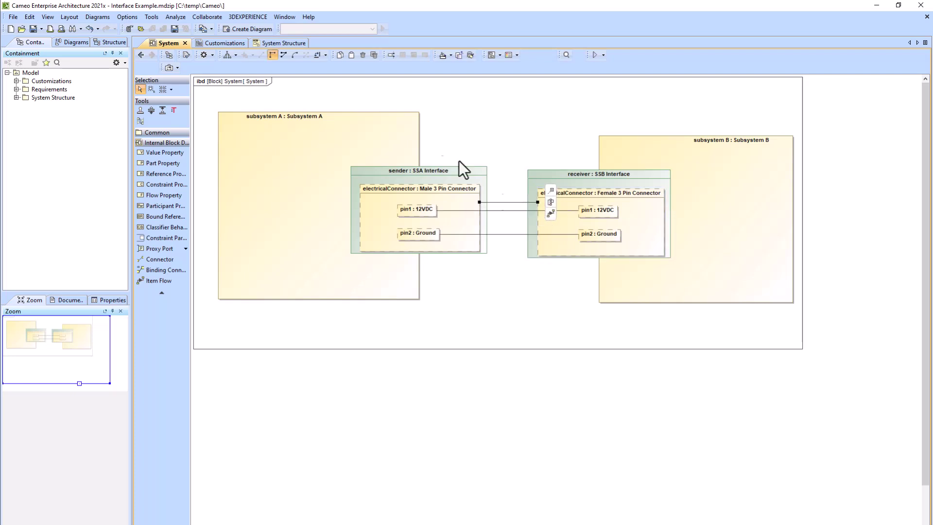
Step: Widen the Connector End A Role and Connector End B Role columns of the ICD table to fit their contents
{"action": "left_click", "coordinate": [273, 42]}
{"action": "left_click_drag", "start_coordinate": [356, 91], "coordinate": [411, 92]}
{"action": "left_click_drag", "start_coordinate": [634, 90], "coordinate": [690, 90]}
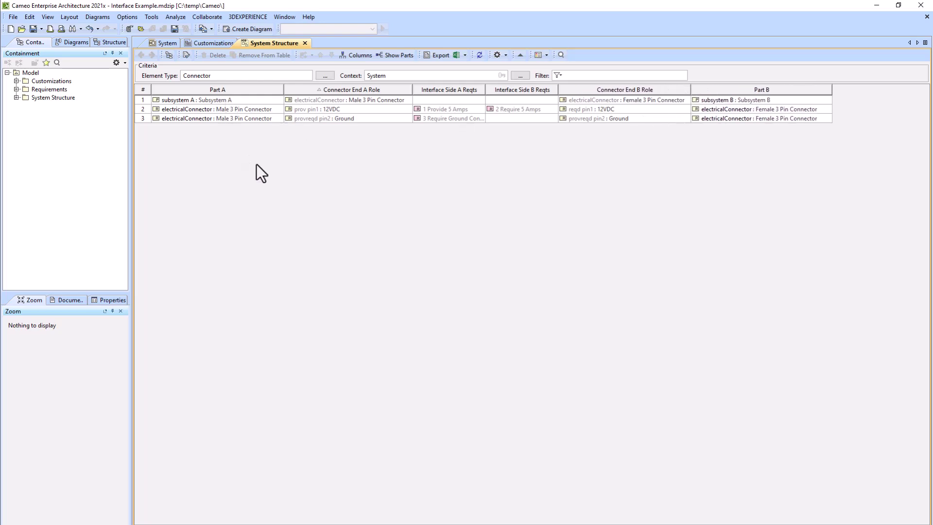
Step: Add the Cable/Harness block as a part of System with a directed composition in the System Structure block definition diagram
{"action": "left_click", "coordinate": [175, 43]}
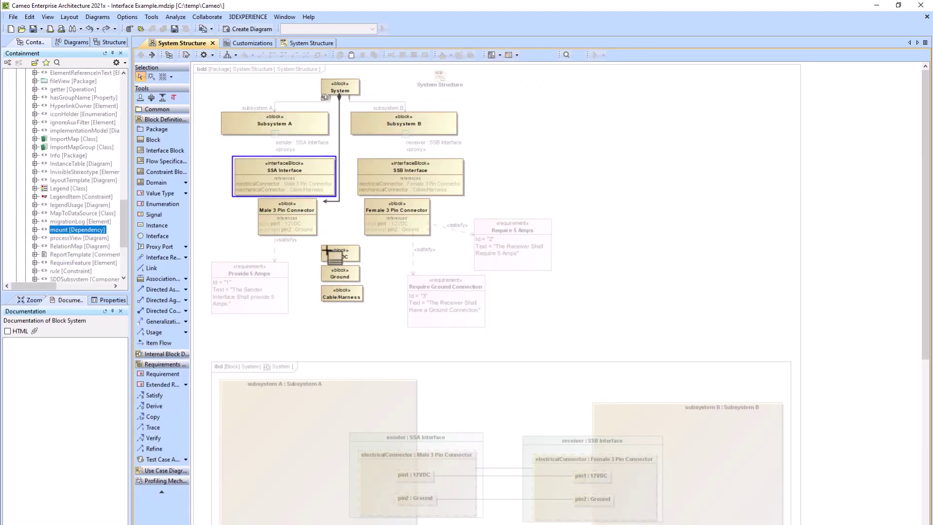
{"action": "left_click_drag", "start_coordinate": [363, 131], "coordinate": [362, 131]}
{"action": "left_click", "coordinate": [340, 88]}
Step: Widen the System block on both sides, place Cable/Harness between the two subsystem blocks and shift the System Structure diagram shape aside
{"action": "left_click_drag", "start_coordinate": [433, 81], "coordinate": [629, 81]}
{"action": "left_click", "coordinate": [340, 88]}
{"action": "left_click_drag", "start_coordinate": [359, 87], "coordinate": [495, 86]}
{"action": "left_click", "coordinate": [510, 77]}
{"action": "left_click_drag", "start_coordinate": [361, 127], "coordinate": [381, 124]}
{"action": "left_click_drag", "start_coordinate": [493, 125], "coordinate": [437, 127]}
{"action": "left_click", "coordinate": [335, 90]}
{"action": "left_click_drag", "start_coordinate": [322, 95], "coordinate": [275, 95]}
{"action": "left_click", "coordinate": [450, 101]}
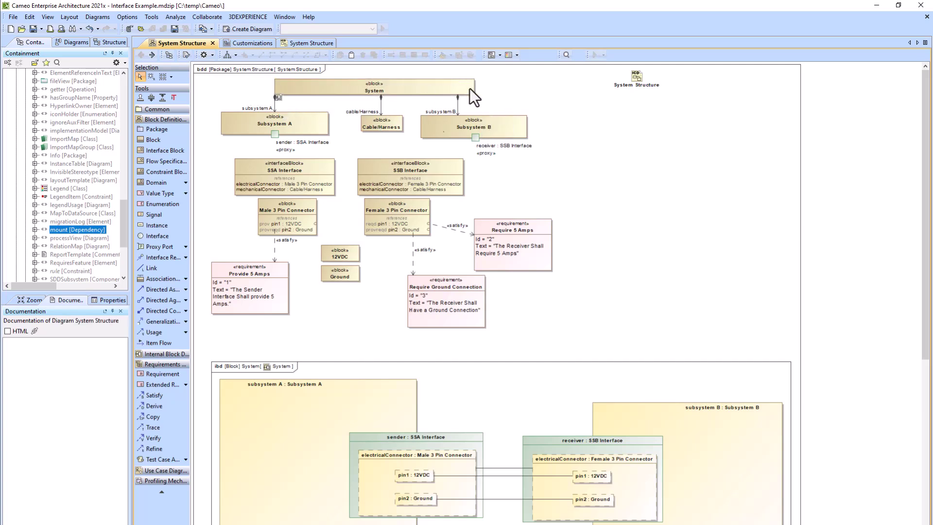
Step: Display the cable/Harness part in the System internal block diagram and place it above the gap between the two subsystems
{"action": "double_click", "coordinate": [456, 368]}
{"action": "right_click", "coordinate": [482, 119]}
{"action": "left_click", "coordinate": [641, 226]}
{"action": "left_click_drag", "start_coordinate": [243, 319], "coordinate": [503, 134]}
{"action": "left_click", "coordinate": [502, 144]}
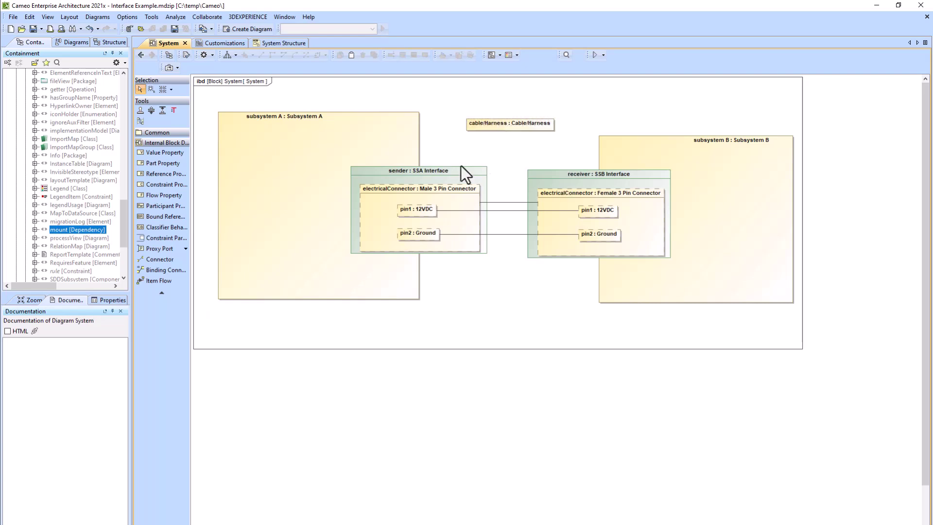
Step: Connect the cable/Harness part to the electricalConnector of both the sender and the receiver
{"action": "left_click", "coordinate": [460, 194]}
{"action": "left_click", "coordinate": [491, 171]}
{"action": "left_click", "coordinate": [473, 127]}
{"action": "left_click", "coordinate": [479, 127]}
{"action": "left_click_drag", "start_coordinate": [560, 147], "coordinate": [556, 192]}
{"action": "left_click", "coordinate": [578, 115]}
Step: Check the Cable/Harness connector rows in the ICD table
{"action": "left_click", "coordinate": [281, 43]}
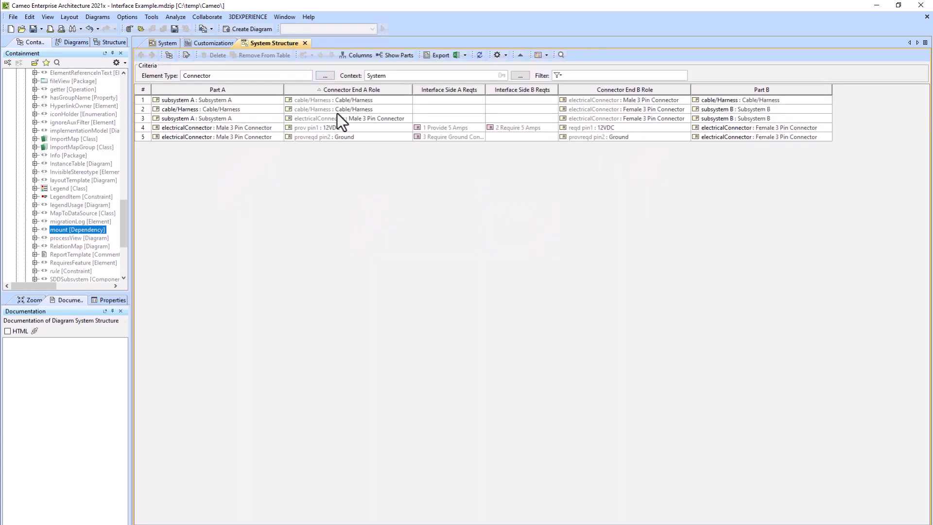
{"action": "left_click", "coordinate": [224, 100]}
{"action": "left_click", "coordinate": [142, 109]}
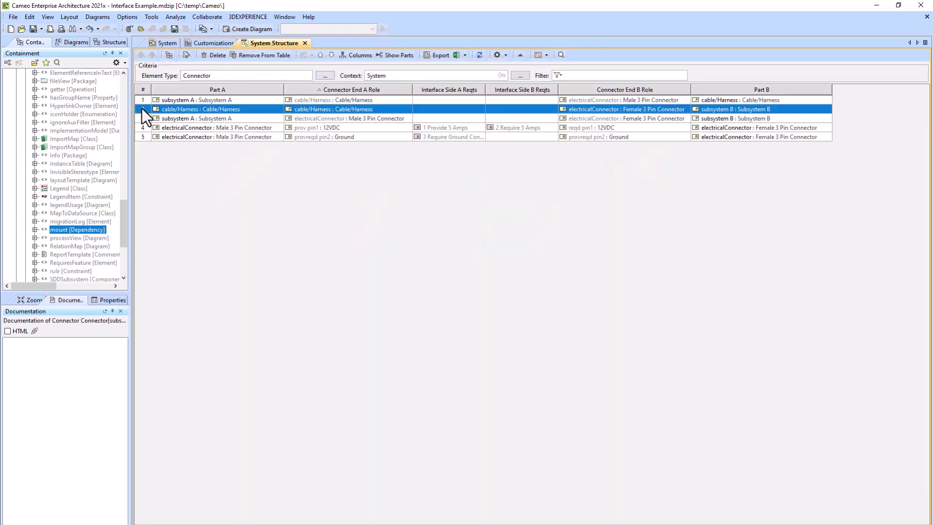
Step: Delete the two connectors between cable/Harness and the electrical connectors in the System internal block diagram
{"action": "left_click", "coordinate": [165, 44]}
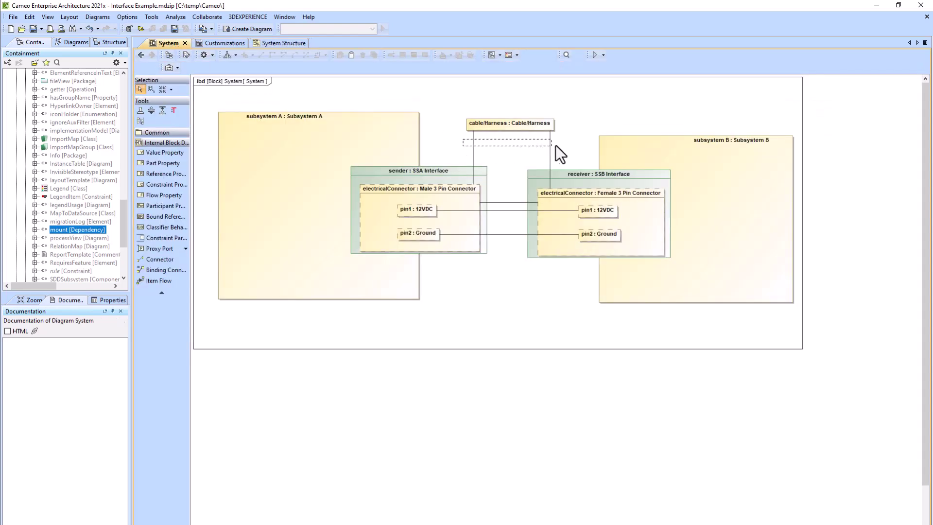
{"action": "key", "text": "Delete"}
{"action": "left_click", "coordinate": [448, 317]}
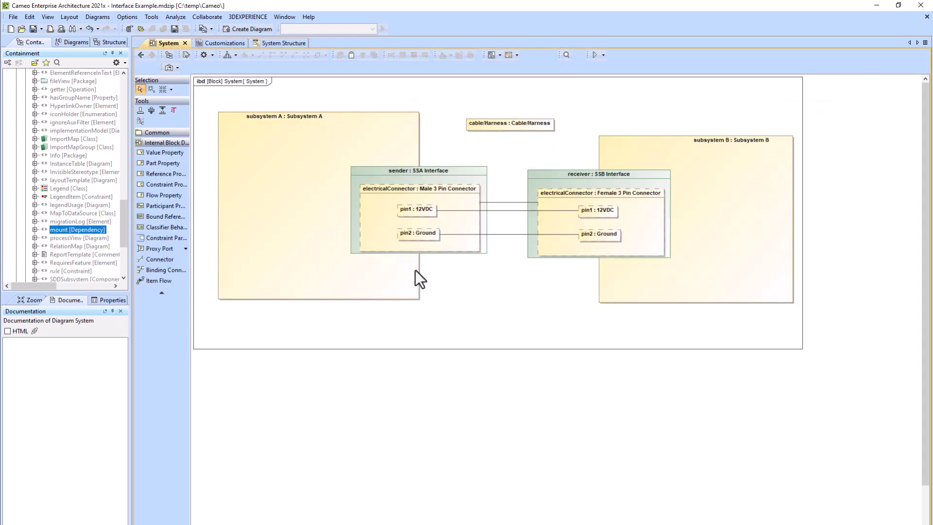
Step: Display the mechanicalConnector part inside both the sender and receiver interface ports
{"action": "right_click", "coordinate": [481, 173]}
{"action": "left_click", "coordinate": [610, 272]}
{"action": "right_click", "coordinate": [622, 176]}
{"action": "mouse_move", "coordinate": [651, 271]}
{"action": "left_click", "coordinate": [776, 279]}
Step: Connect the sender's mechanicalConnector directly to the receiver's mechanicalConnector and check its row in the ICD table
{"action": "left_click", "coordinate": [446, 275]}
{"action": "left_click", "coordinate": [481, 276]}
{"action": "left_click", "coordinate": [548, 278]}
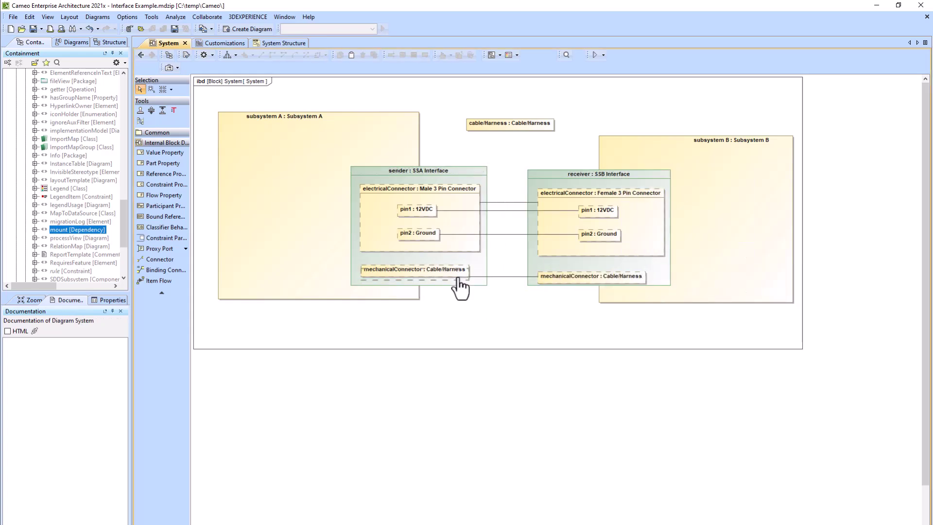
{"action": "left_click_drag", "start_coordinate": [458, 278], "coordinate": [458, 282]}
{"action": "left_click", "coordinate": [508, 275]}
{"action": "left_click", "coordinate": [515, 258]}
{"action": "left_click", "coordinate": [270, 41]}
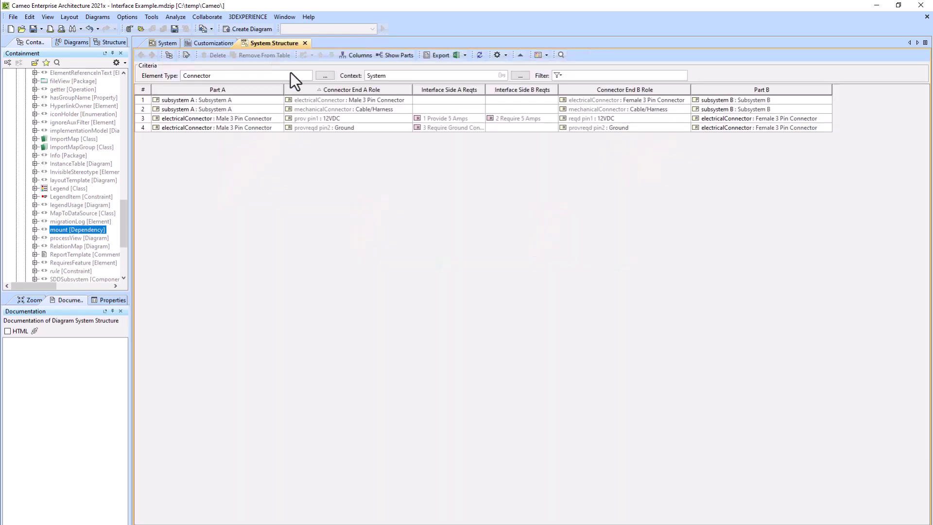
{"action": "left_click", "coordinate": [139, 109]}
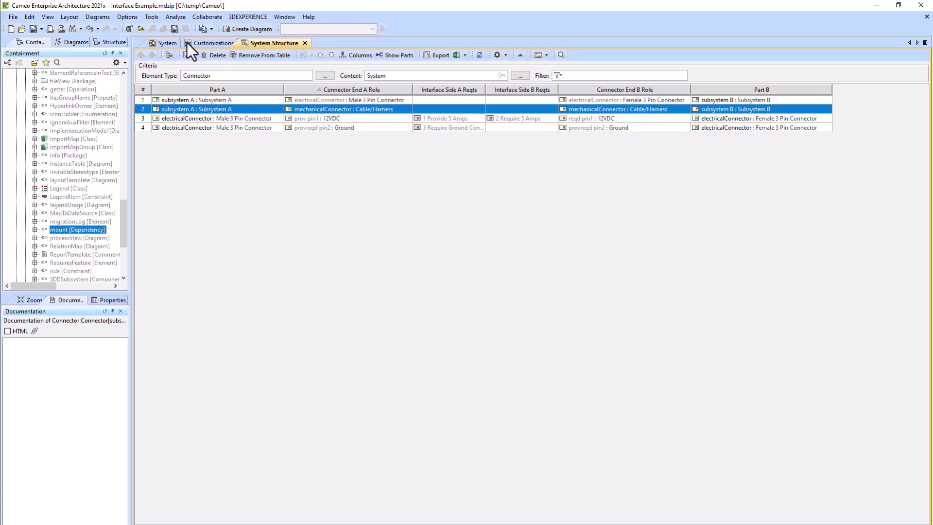
Step: Move the cable/Harness part below the ports and delete the direct connector between the two mechanicalConnectors
{"action": "left_click", "coordinate": [163, 44]}
{"action": "left_click_drag", "start_coordinate": [500, 124], "coordinate": [499, 308]}
{"action": "key", "text": "Delete"}
{"action": "left_click", "coordinate": [507, 318]}
Step: Connect the cable/Harness part to the mechanicalConnector of the sender and of the receiver
{"action": "left_click", "coordinate": [464, 272]}
{"action": "left_click", "coordinate": [479, 273]}
{"action": "left_click", "coordinate": [481, 308]}
{"action": "left_click", "coordinate": [532, 318]}
{"action": "left_click_drag", "start_coordinate": [567, 287], "coordinate": [549, 281]}
{"action": "left_click", "coordinate": [278, 72]}
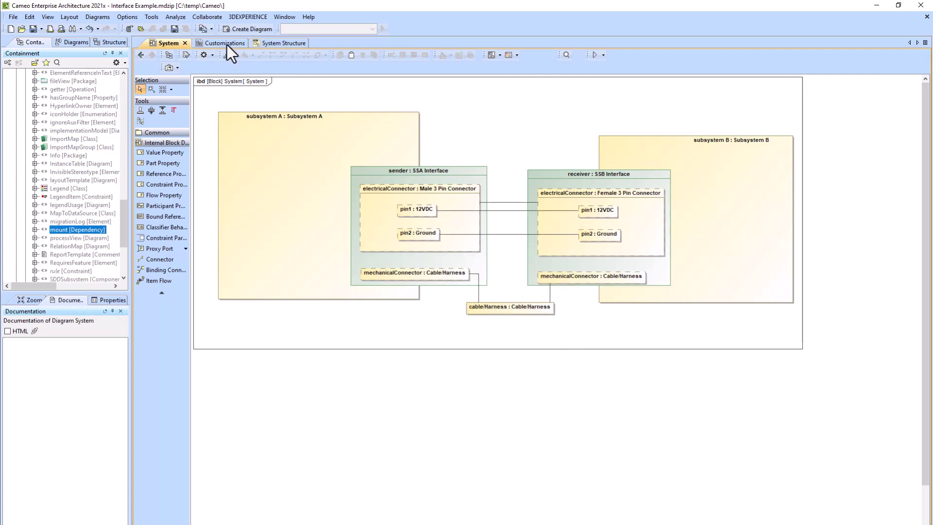
Step: Examine Part A and Part B of the two cable/Harness connector rows in the ICD table
{"action": "left_click", "coordinate": [282, 43]}
{"action": "left_click", "coordinate": [141, 110]}
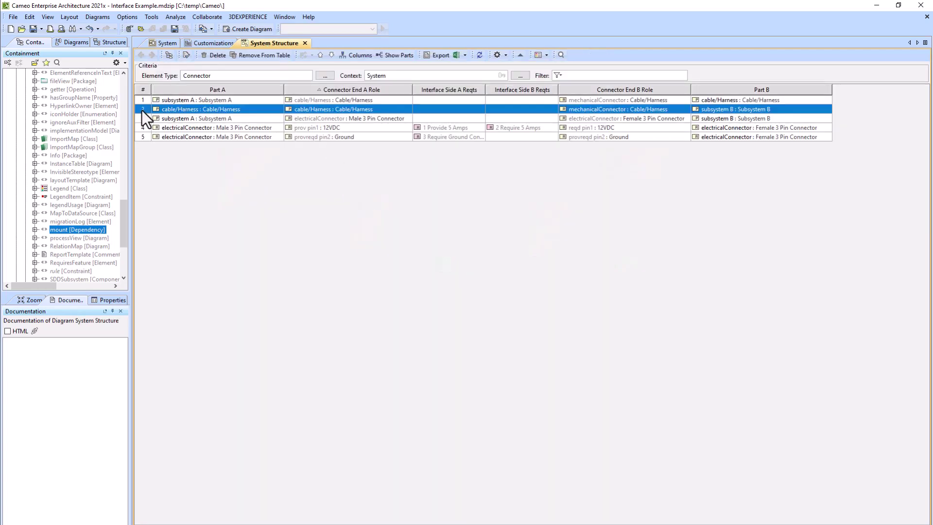
{"action": "left_click", "coordinate": [147, 98], "text": "ctrl"}
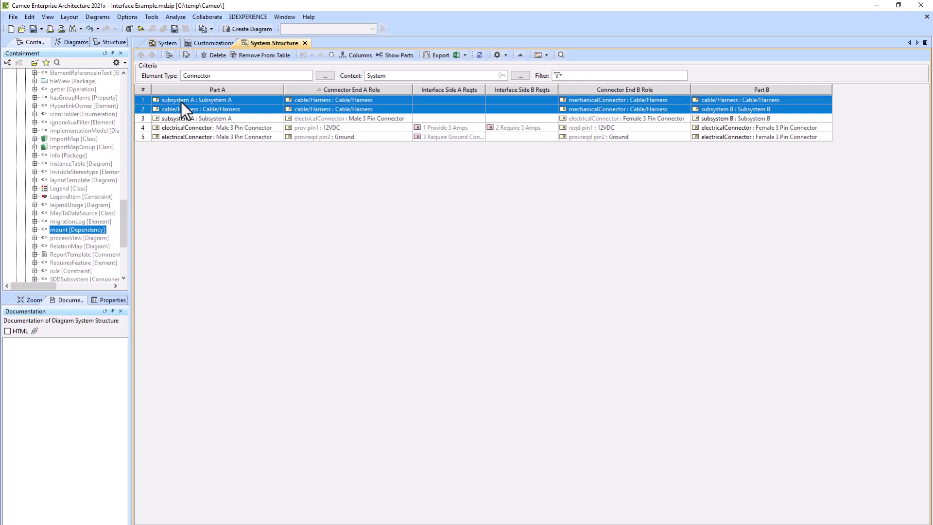
{"action": "left_click", "coordinate": [182, 101]}
{"action": "left_click", "coordinate": [710, 101]}
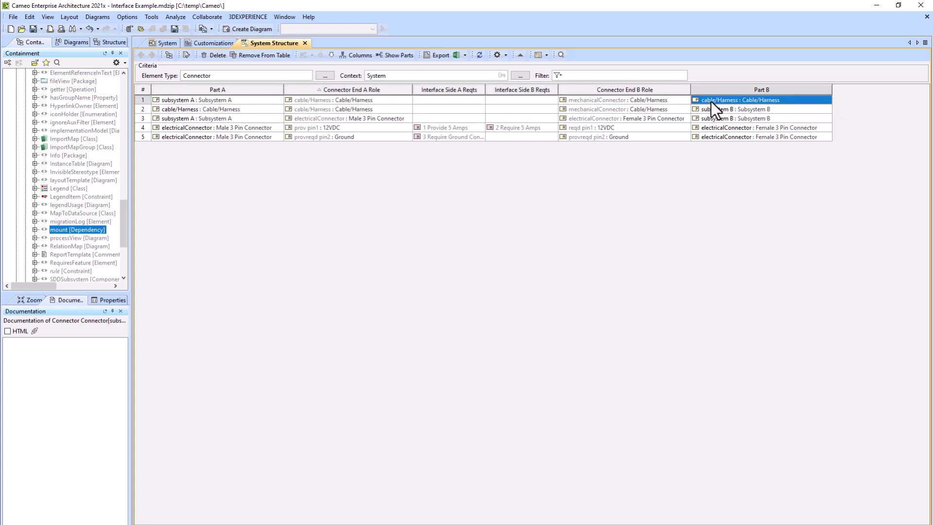
{"action": "left_click", "coordinate": [219, 111]}
{"action": "left_click", "coordinate": [722, 110]}
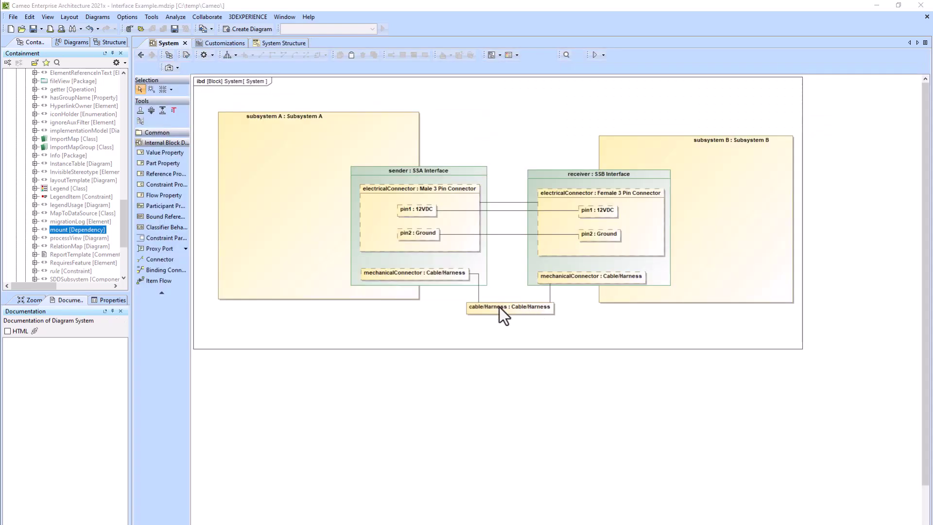
Step: Delete the composition from System to Cable/Harness and move the Cable/Harness block back below the Ground block
{"action": "left_click", "coordinate": [184, 43]}
{"action": "left_click", "coordinate": [383, 107]}
{"action": "key", "text": "Delete"}
{"action": "key", "text": "Return"}
{"action": "left_click_drag", "start_coordinate": [384, 128], "coordinate": [342, 302]}
Step: Connect the mechanicalConnectors of the sender and receiver directly in the System internal block diagram
{"action": "double_click", "coordinate": [534, 377]}
{"action": "left_click", "coordinate": [447, 276]}
{"action": "left_click_drag", "start_coordinate": [482, 283], "coordinate": [568, 277]}
{"action": "left_click", "coordinate": [284, 80]}
Step: Review the mechanical and electrical connector rows between Subsystem A and Subsystem B in the ICD table
{"action": "left_click", "coordinate": [263, 43]}
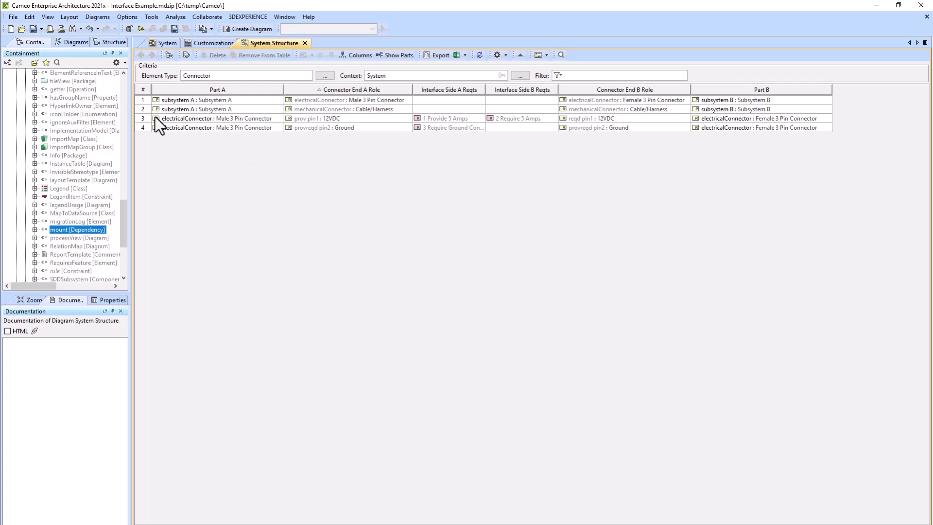
{"action": "left_click", "coordinate": [142, 107]}
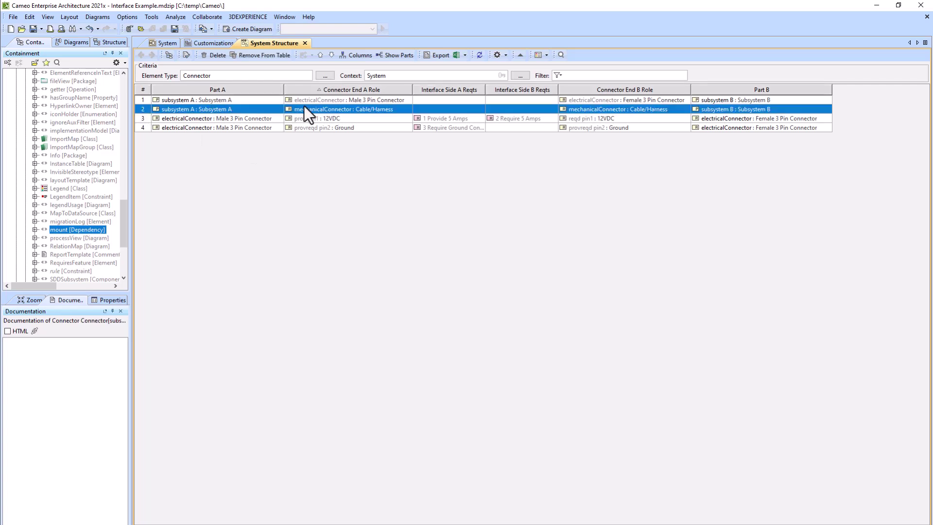
{"action": "left_click", "coordinate": [144, 102]}
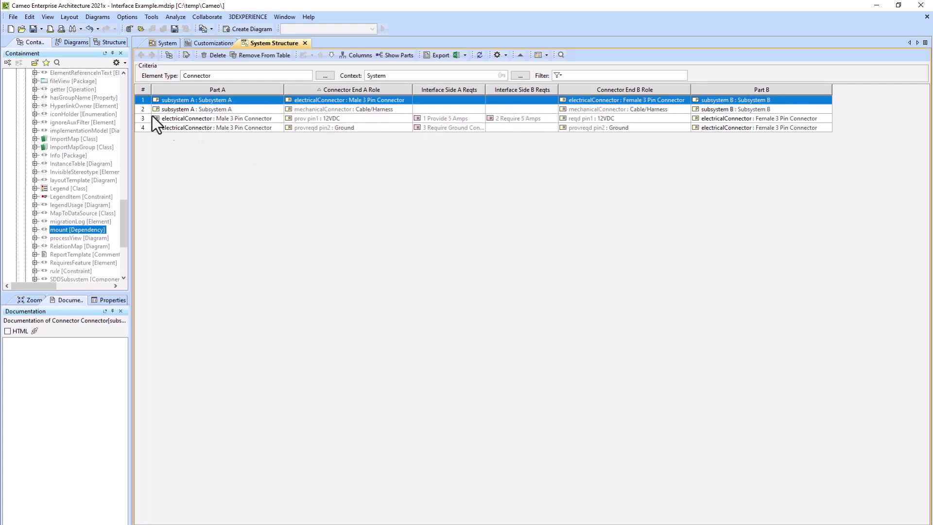